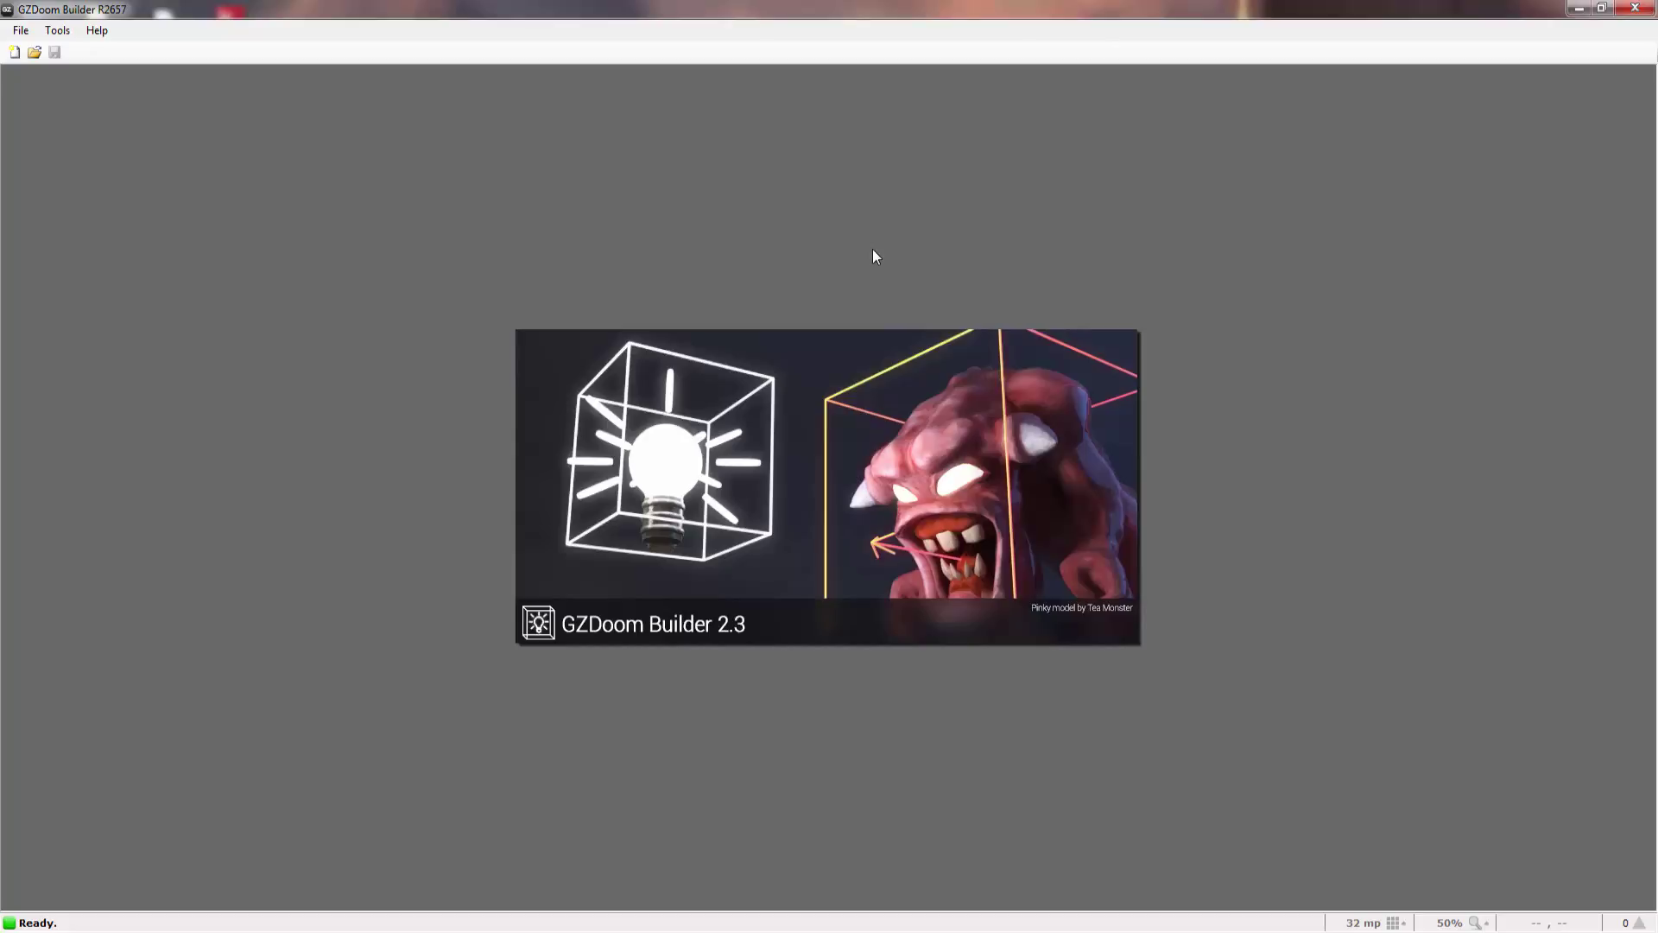
# - Create a new map with the level name TITLEMAP
pyautogui.hotkey('ctrl', 'n')
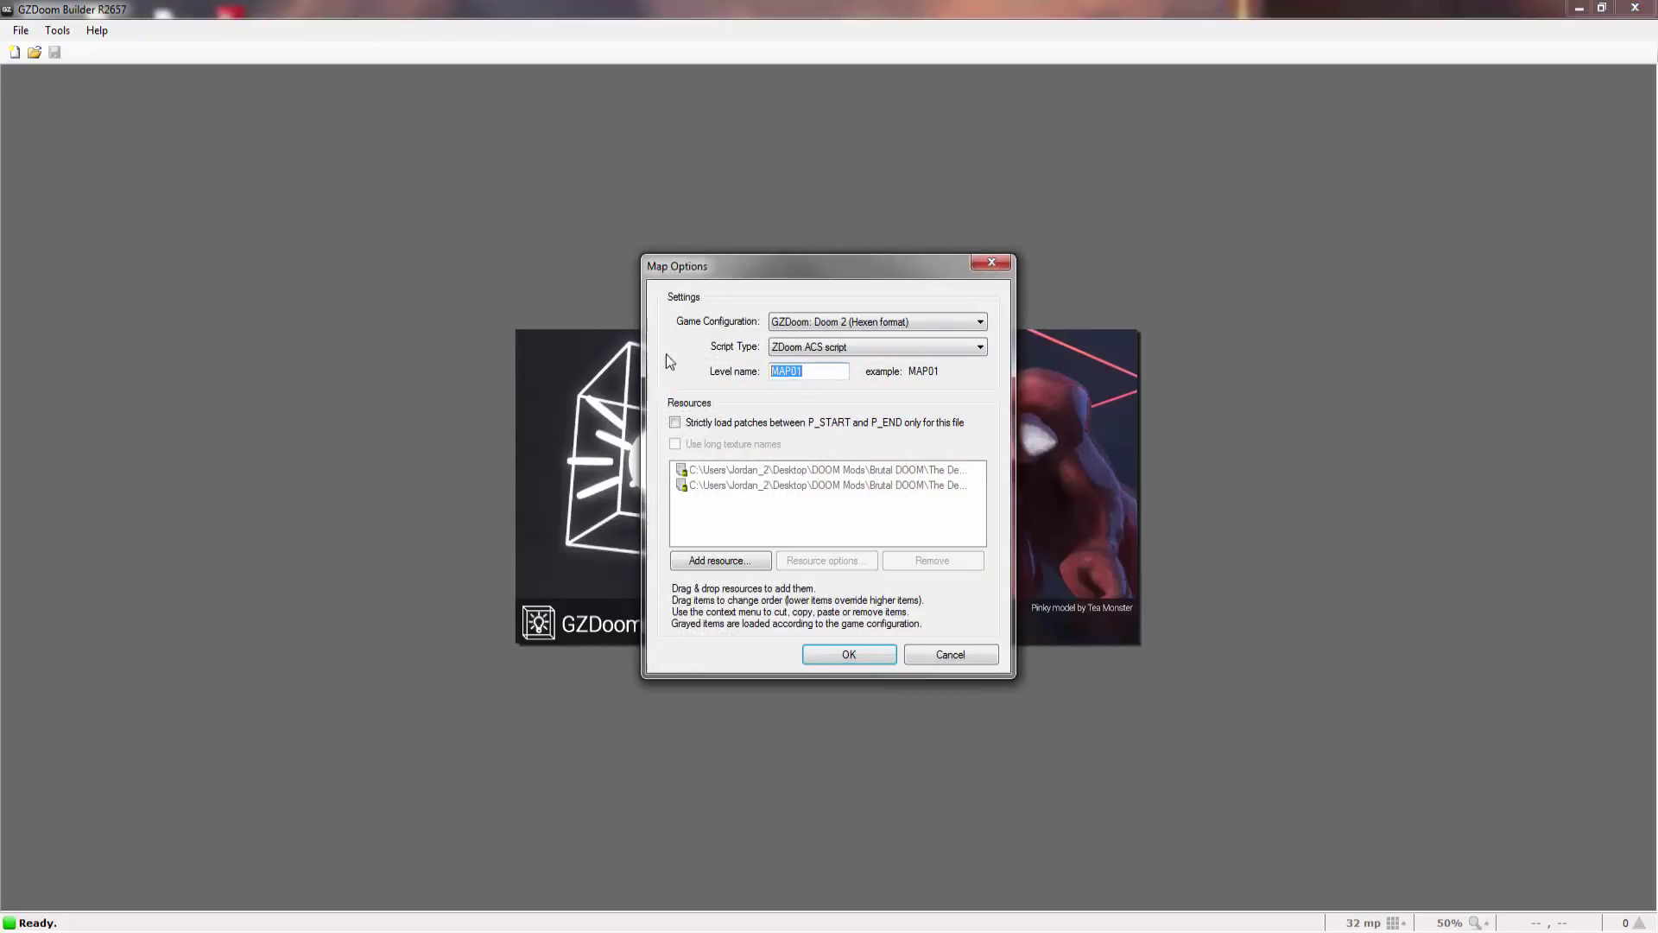
pyautogui.write('TITLEMAP')
pyautogui.click(815, 654)
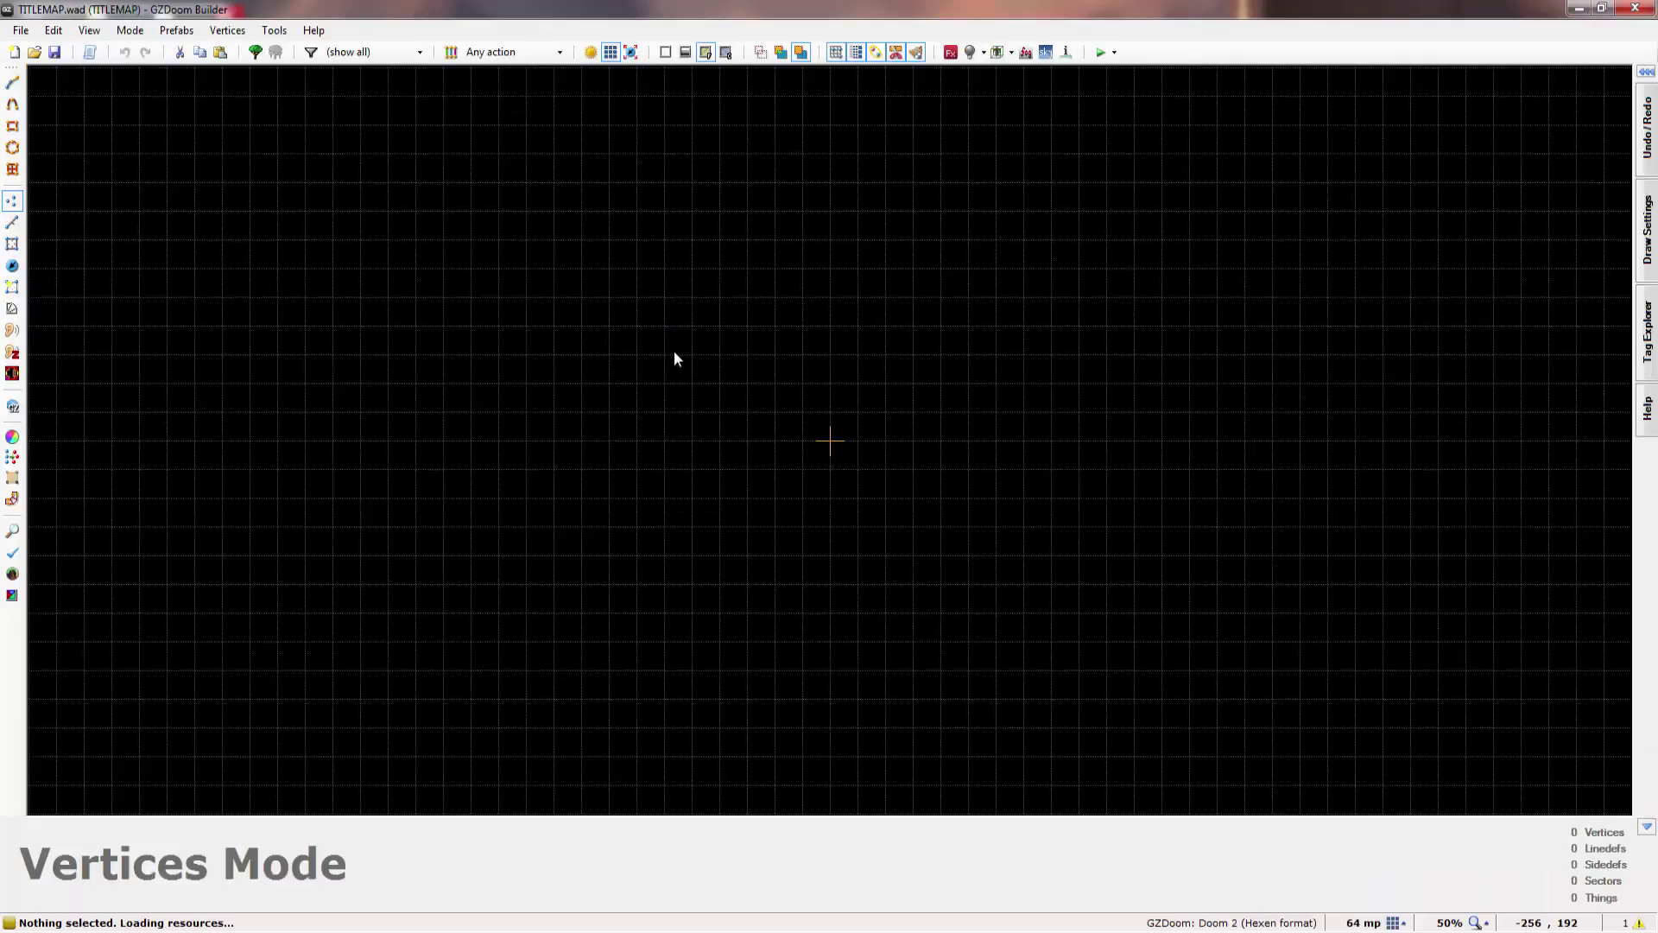
# - Draw a closed 640×640 square room outline
pyautogui.press('l')
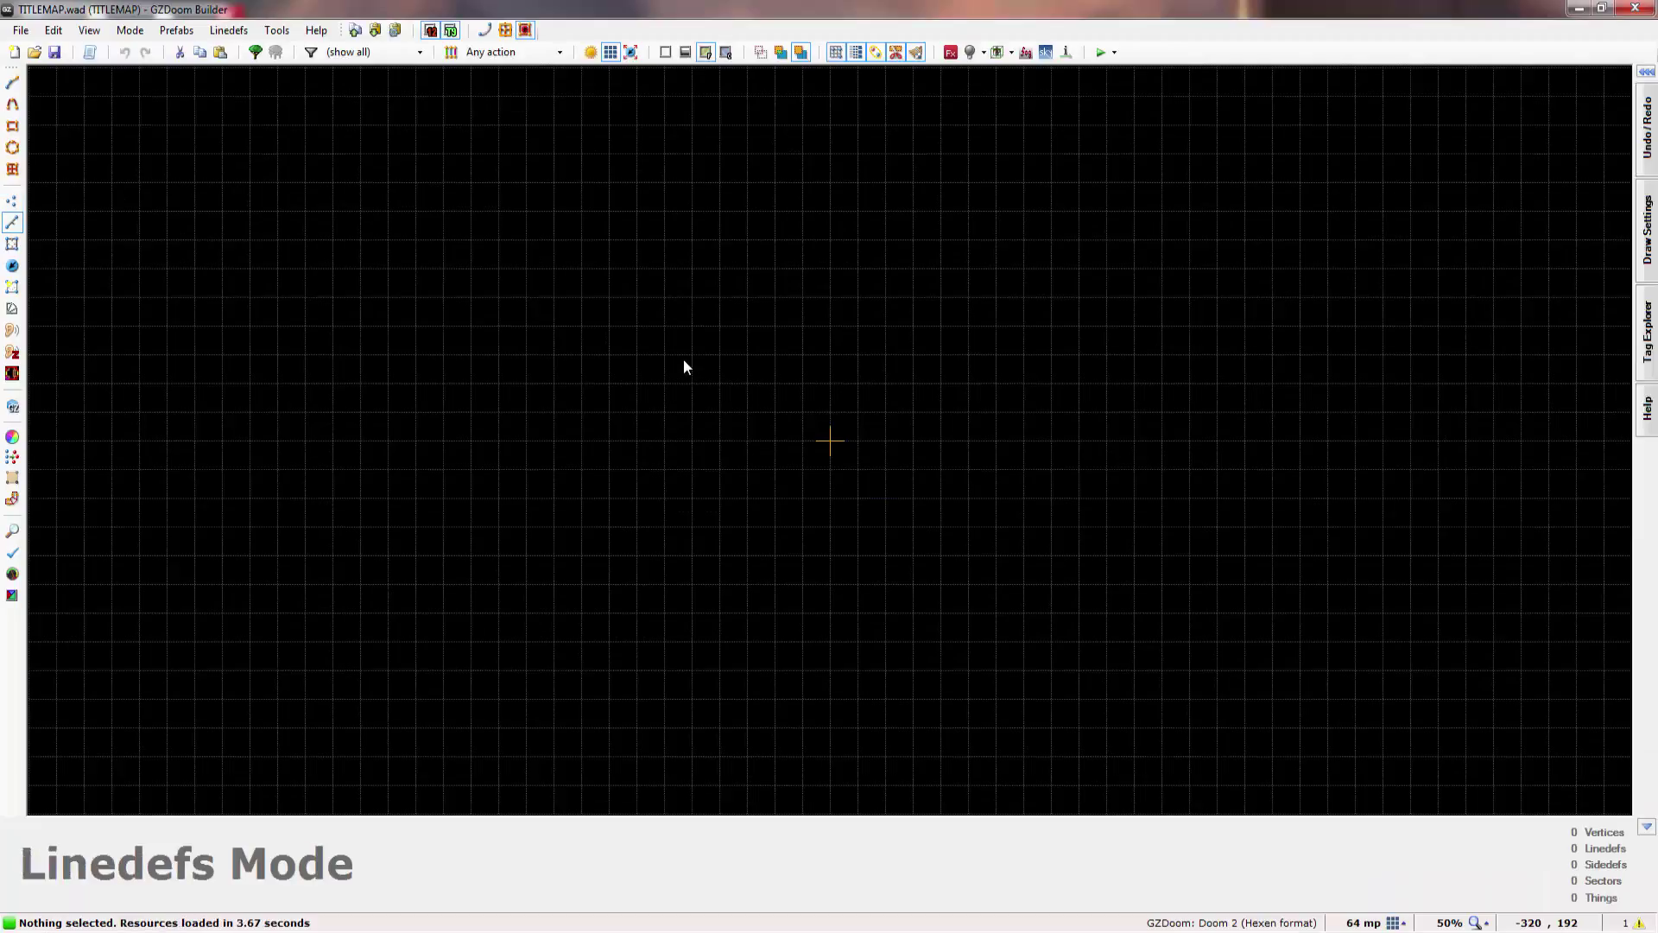
pyautogui.press('d')
pyautogui.click(636, 325)
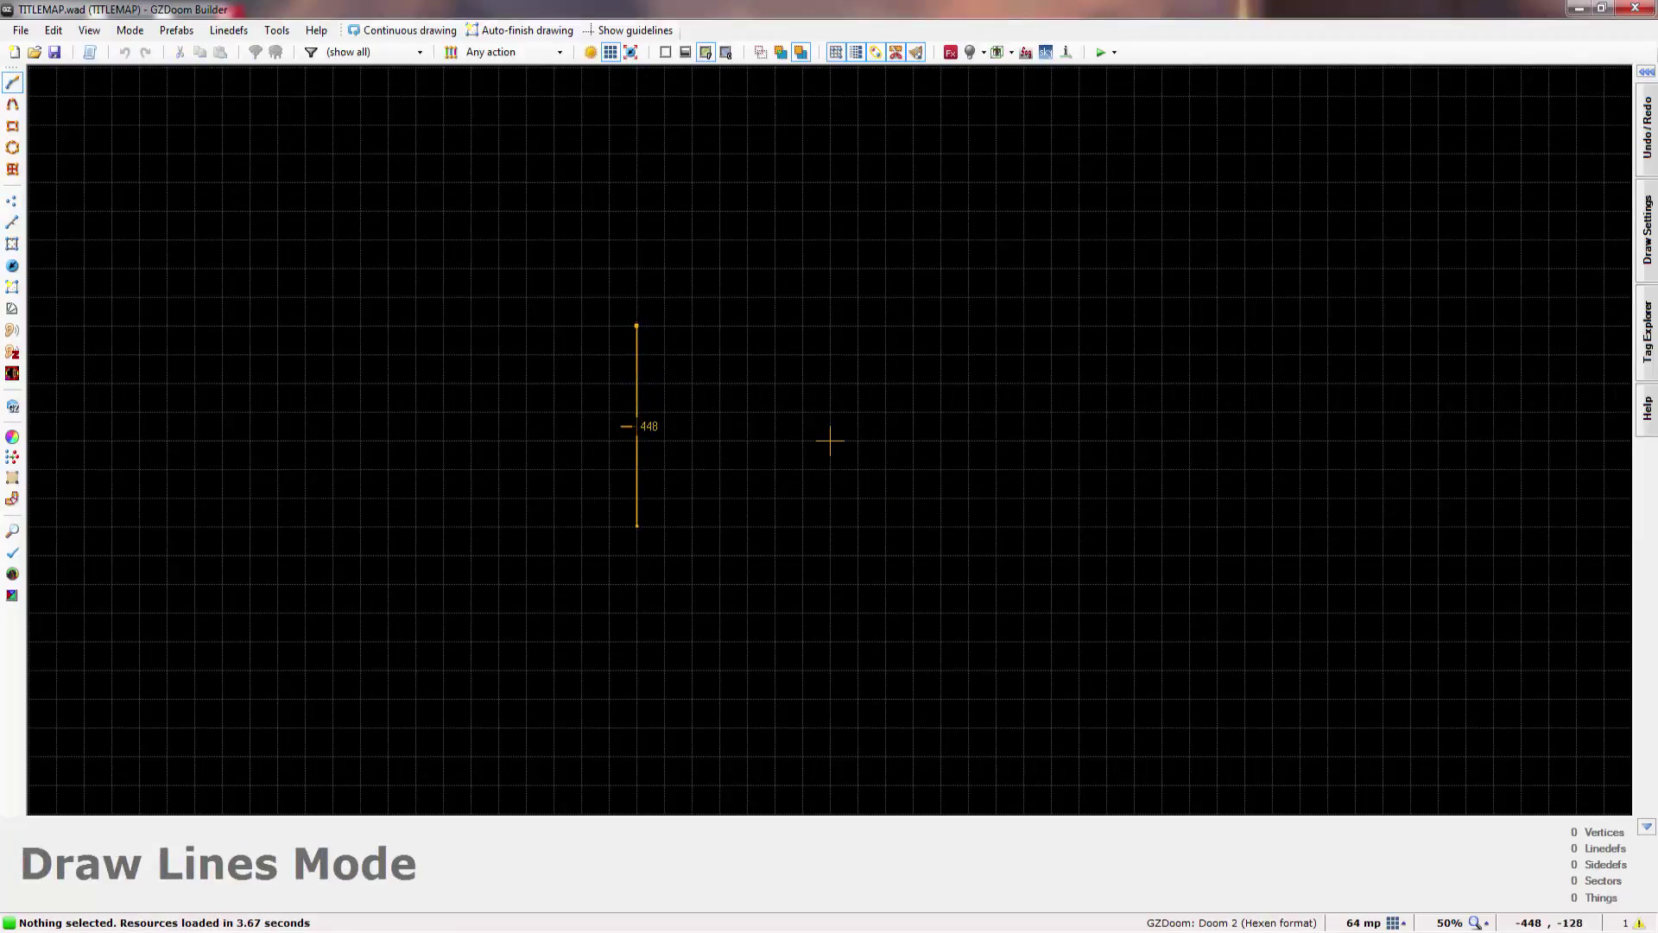
pyautogui.click(637, 613)
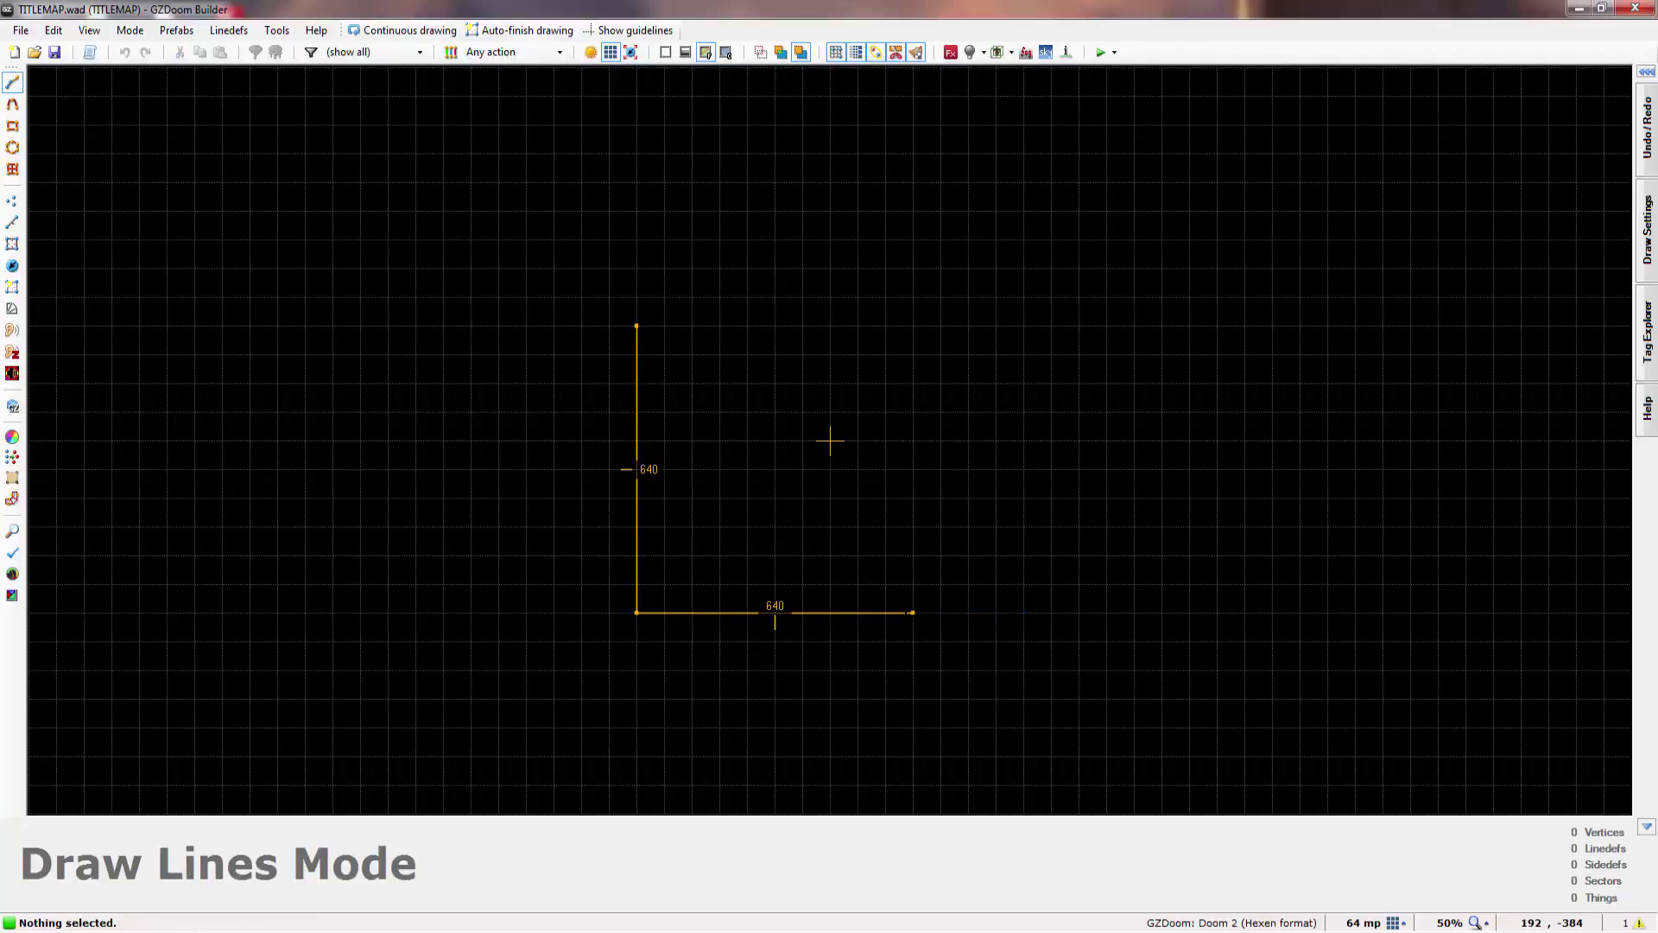
pyautogui.click(913, 612)
pyautogui.click(913, 326)
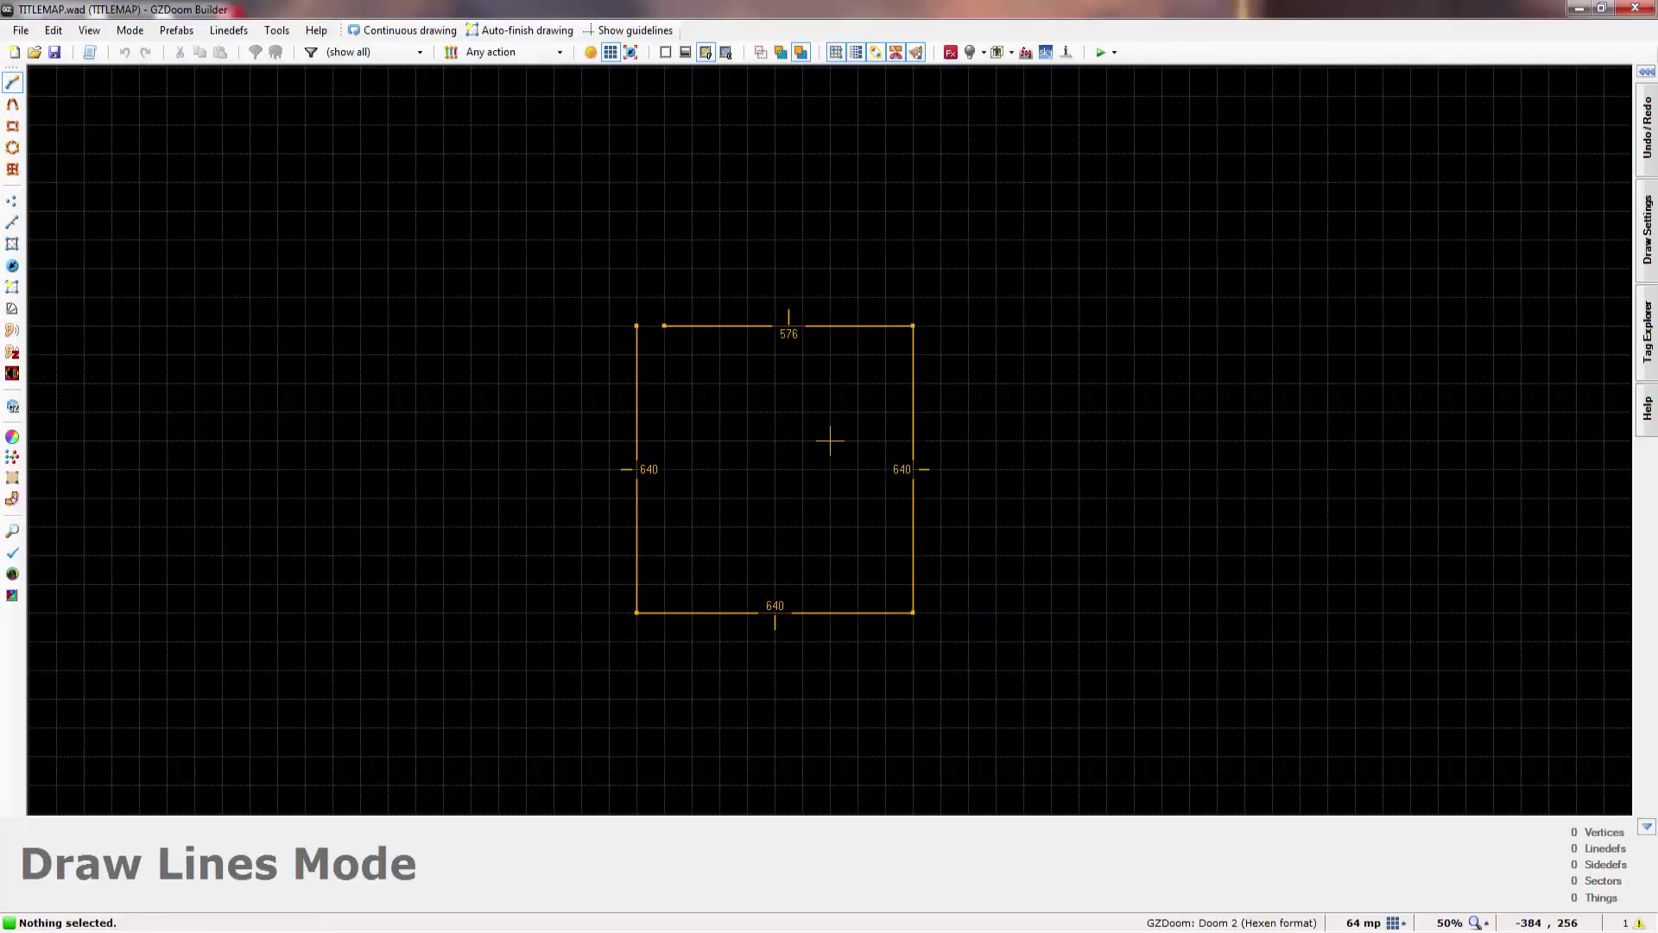
pyautogui.click(637, 326)
# - Move the room sector so it is centred on the map origin
pyautogui.press('s')
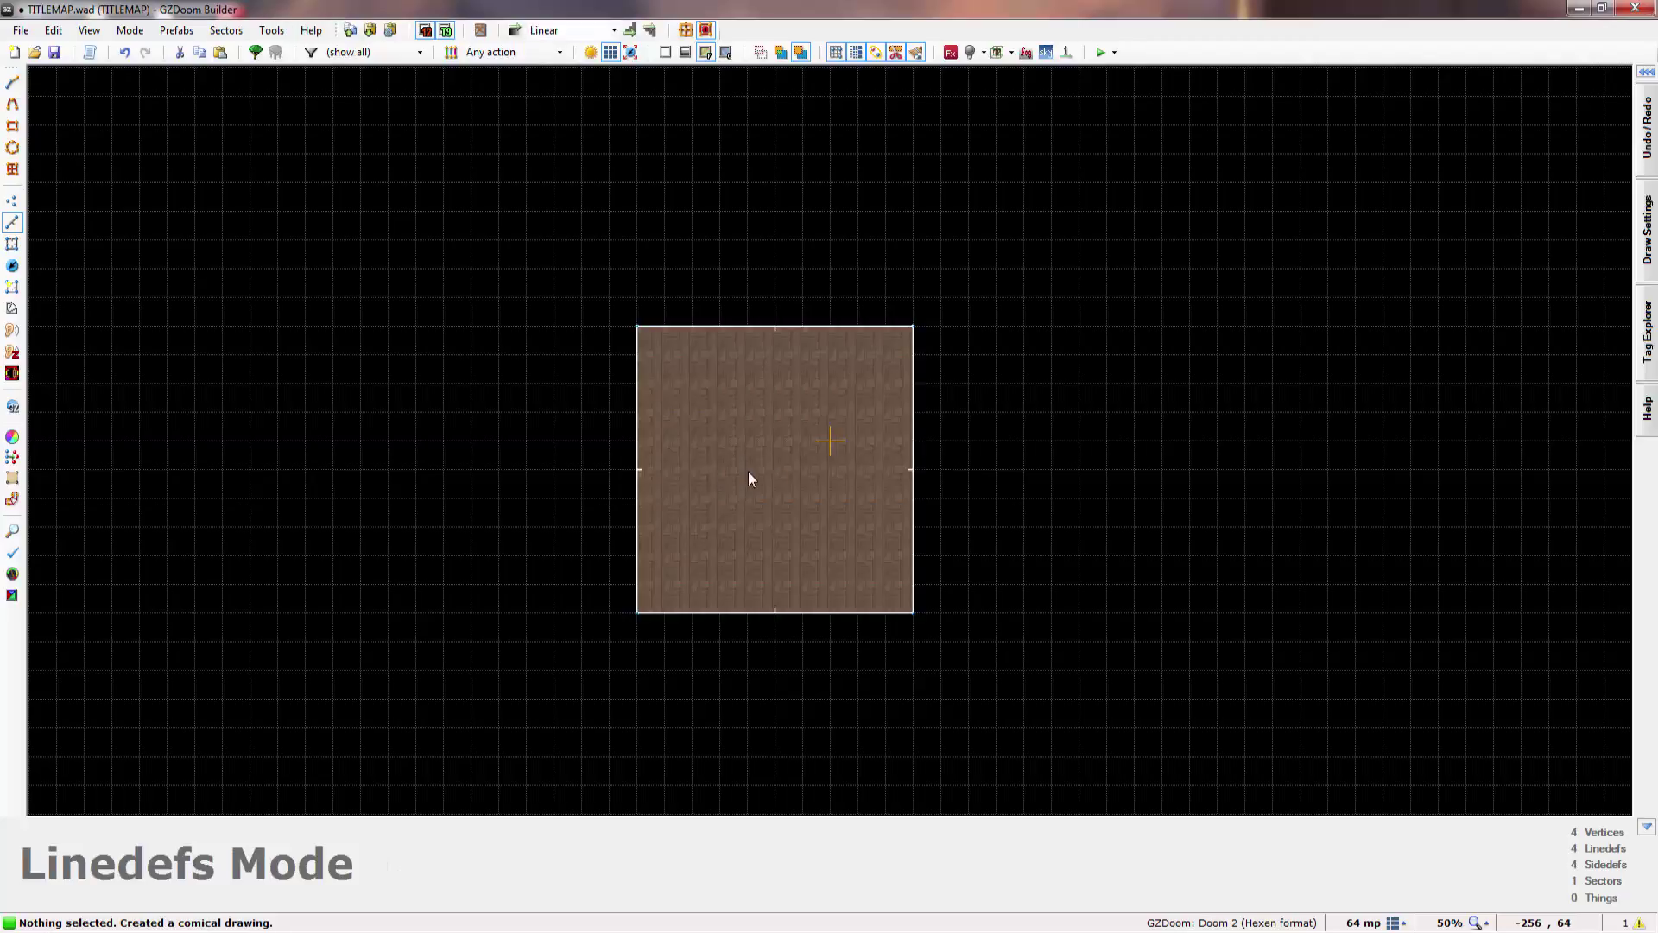
pyautogui.moveTo(800, 469); pyautogui.dragTo(865, 456)
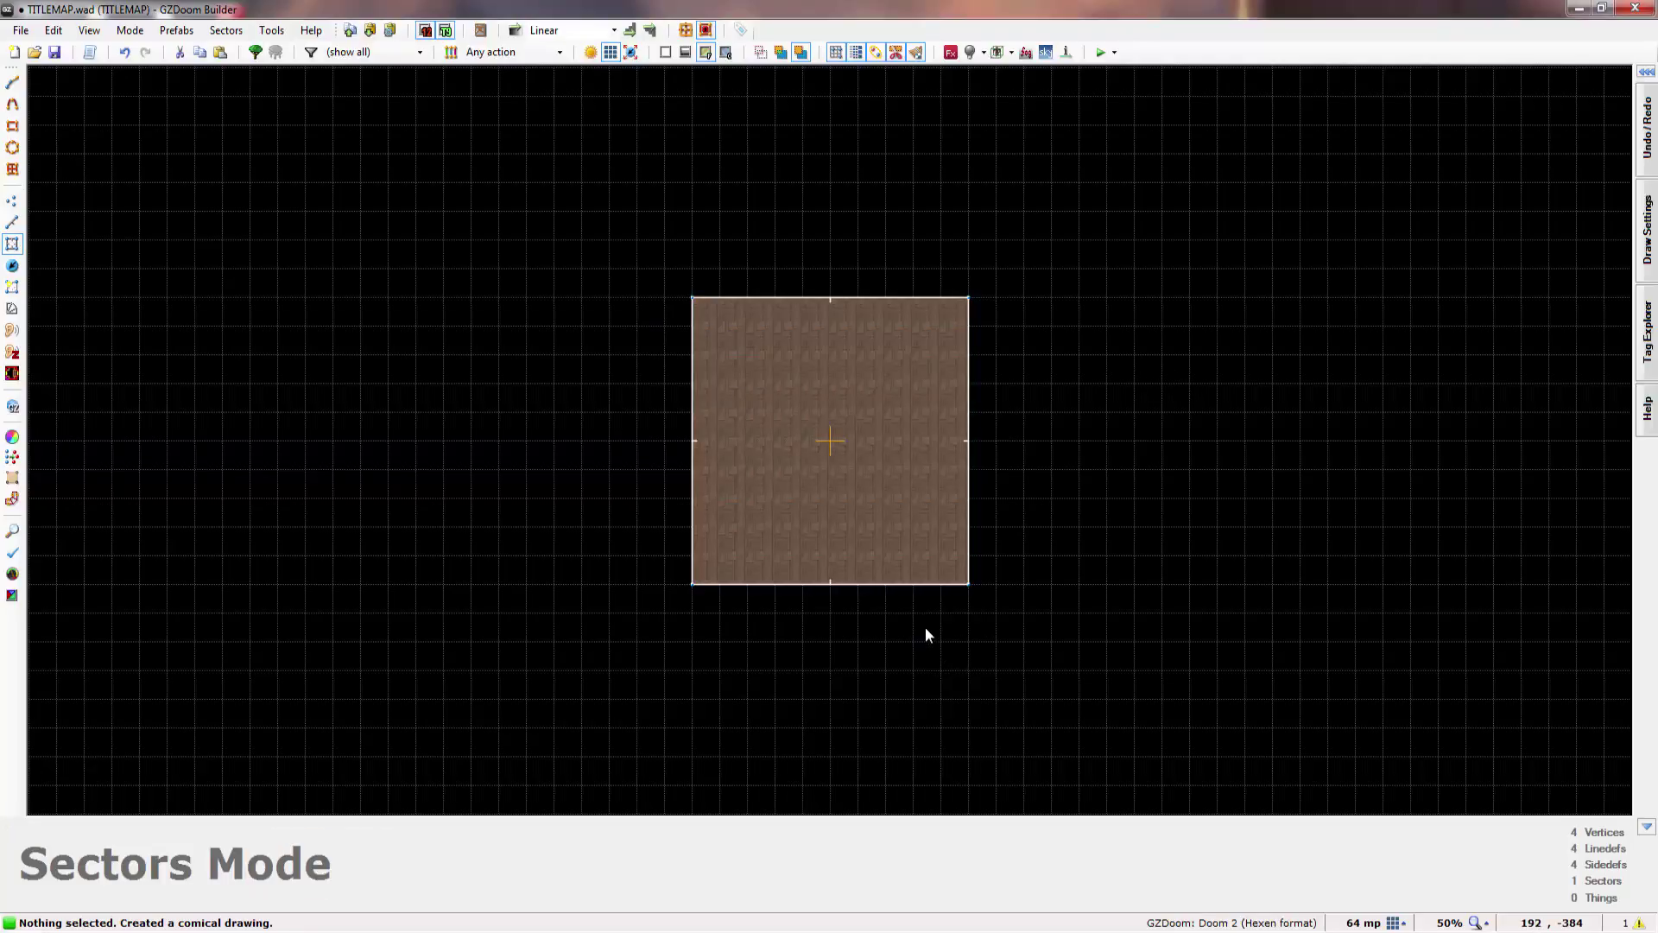
pyautogui.press('l')
pyautogui.scroll(1, 927, 641)
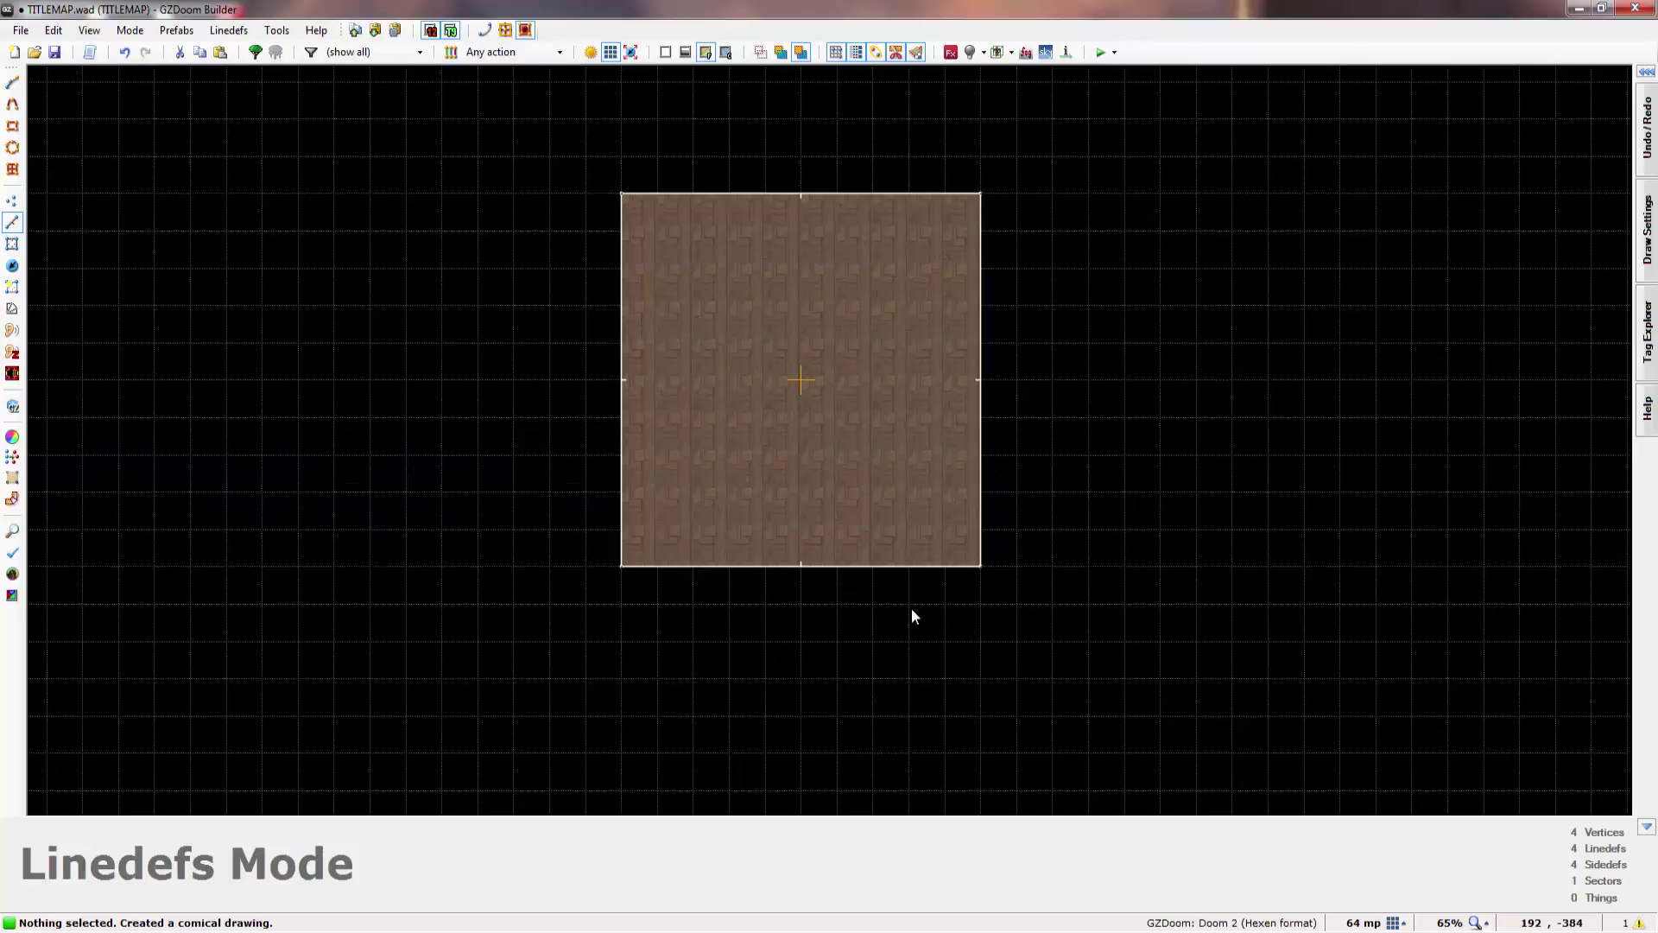
# - Draw a small 64×64 square sector just below the room
pyautogui.press('space')
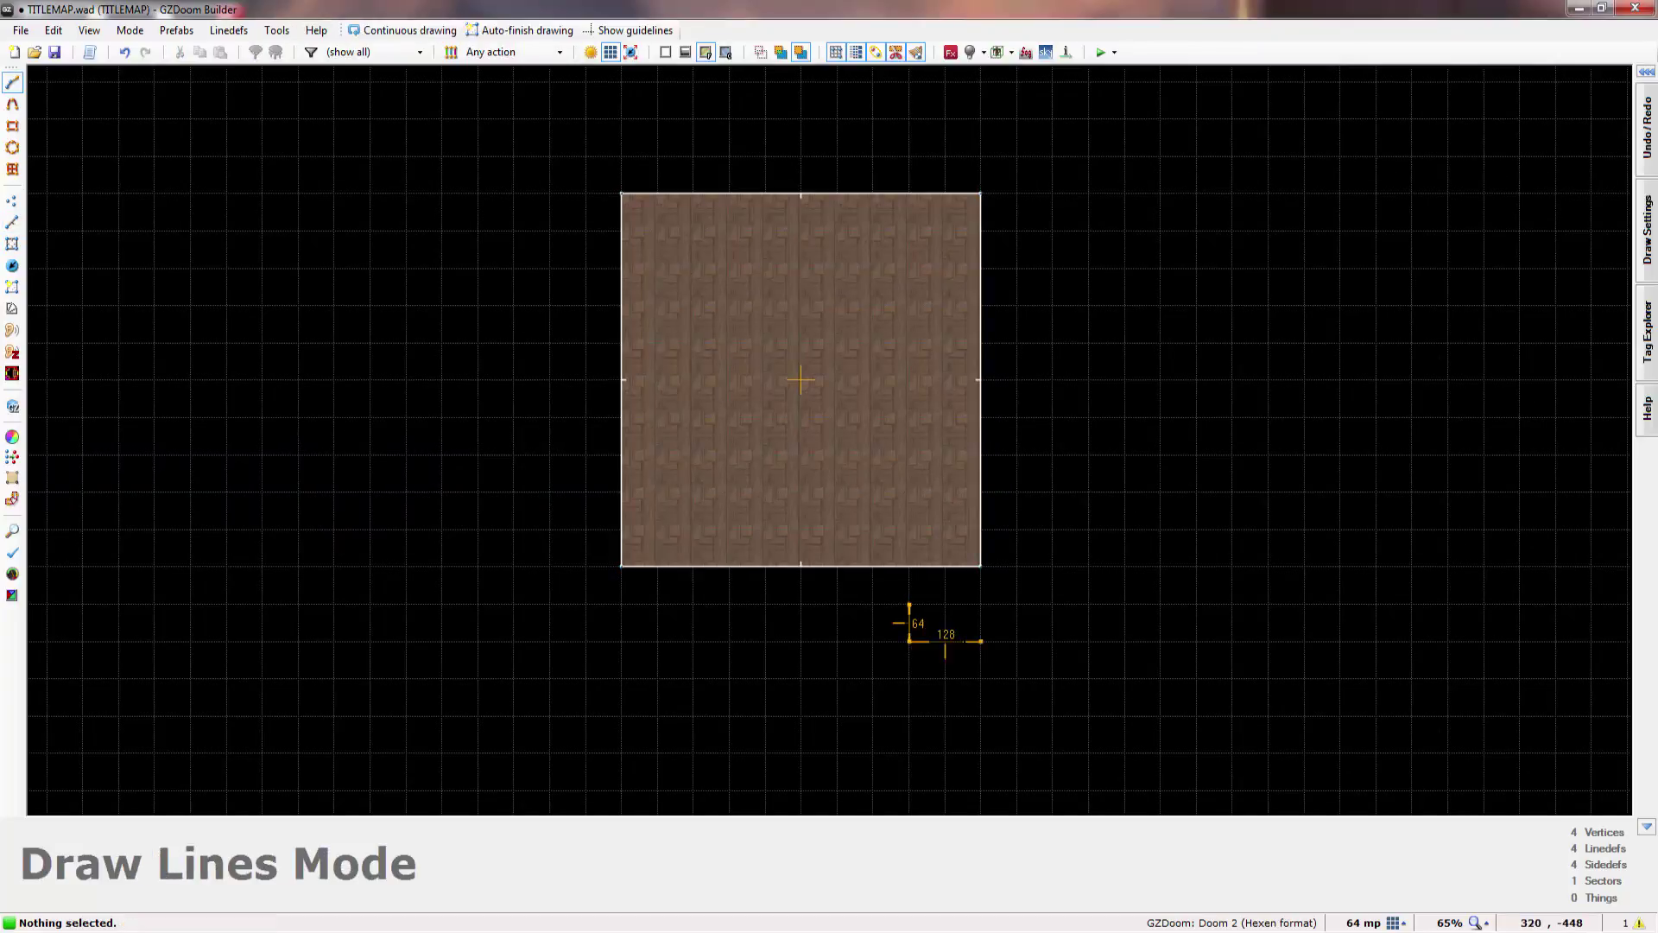
pyautogui.click(946, 641)
pyautogui.click(945, 605)
pyautogui.click(911, 607)
pyautogui.scroll(4, 915, 613)
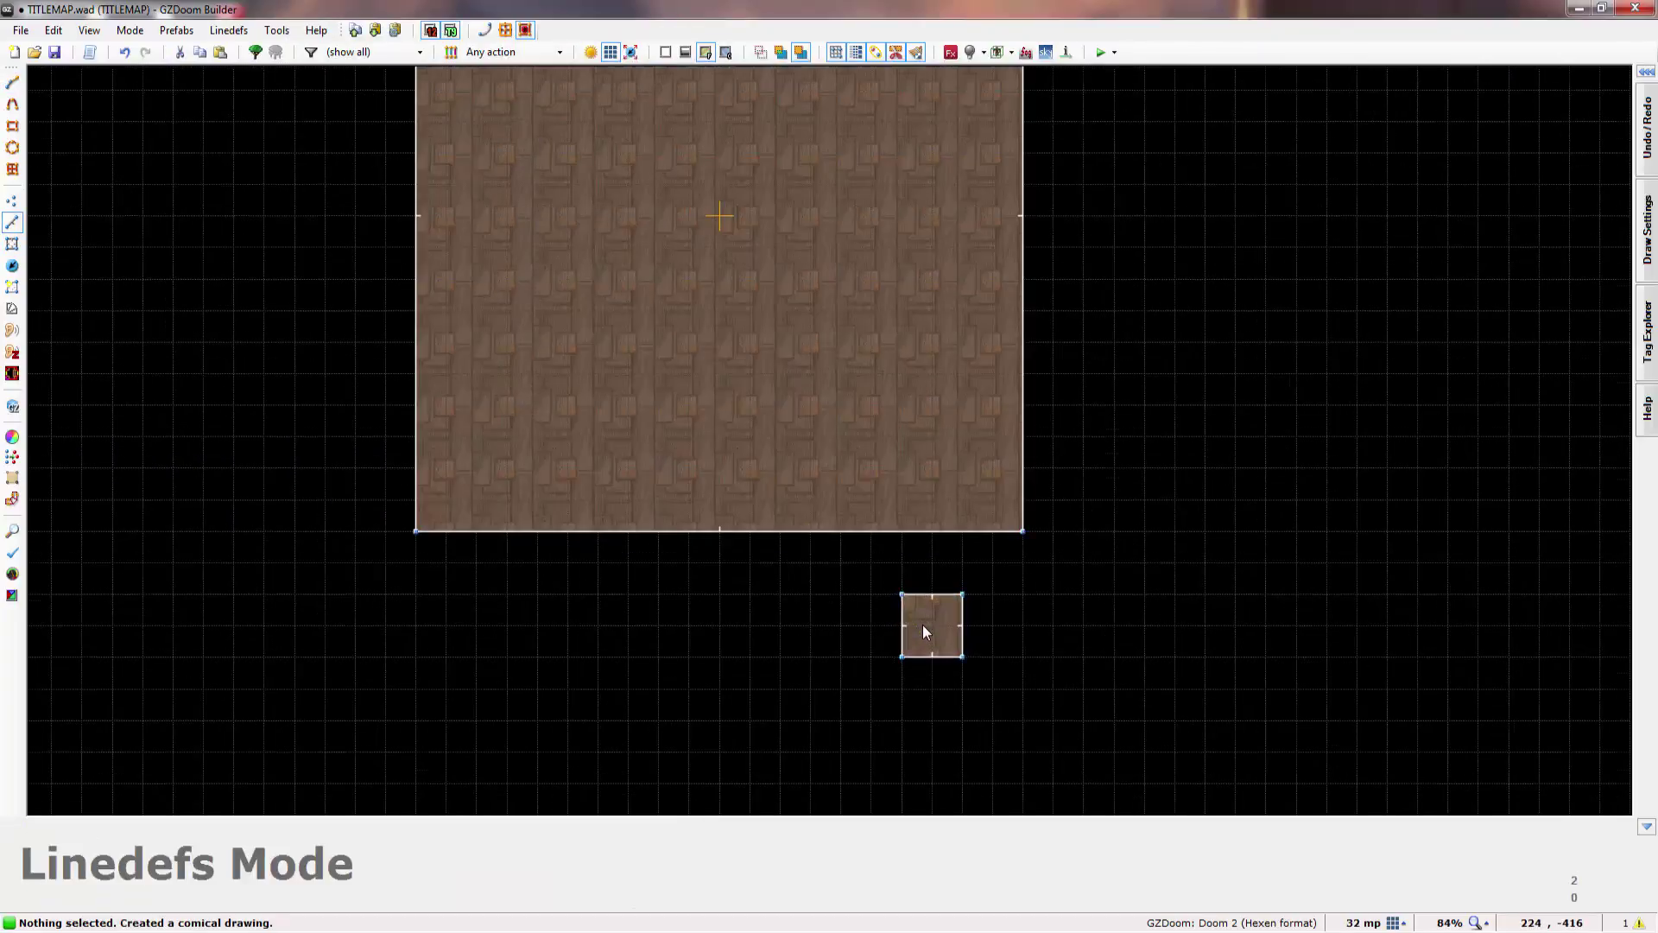
# - Place a Player 1 start thing inside the small square
pyautogui.press('t')
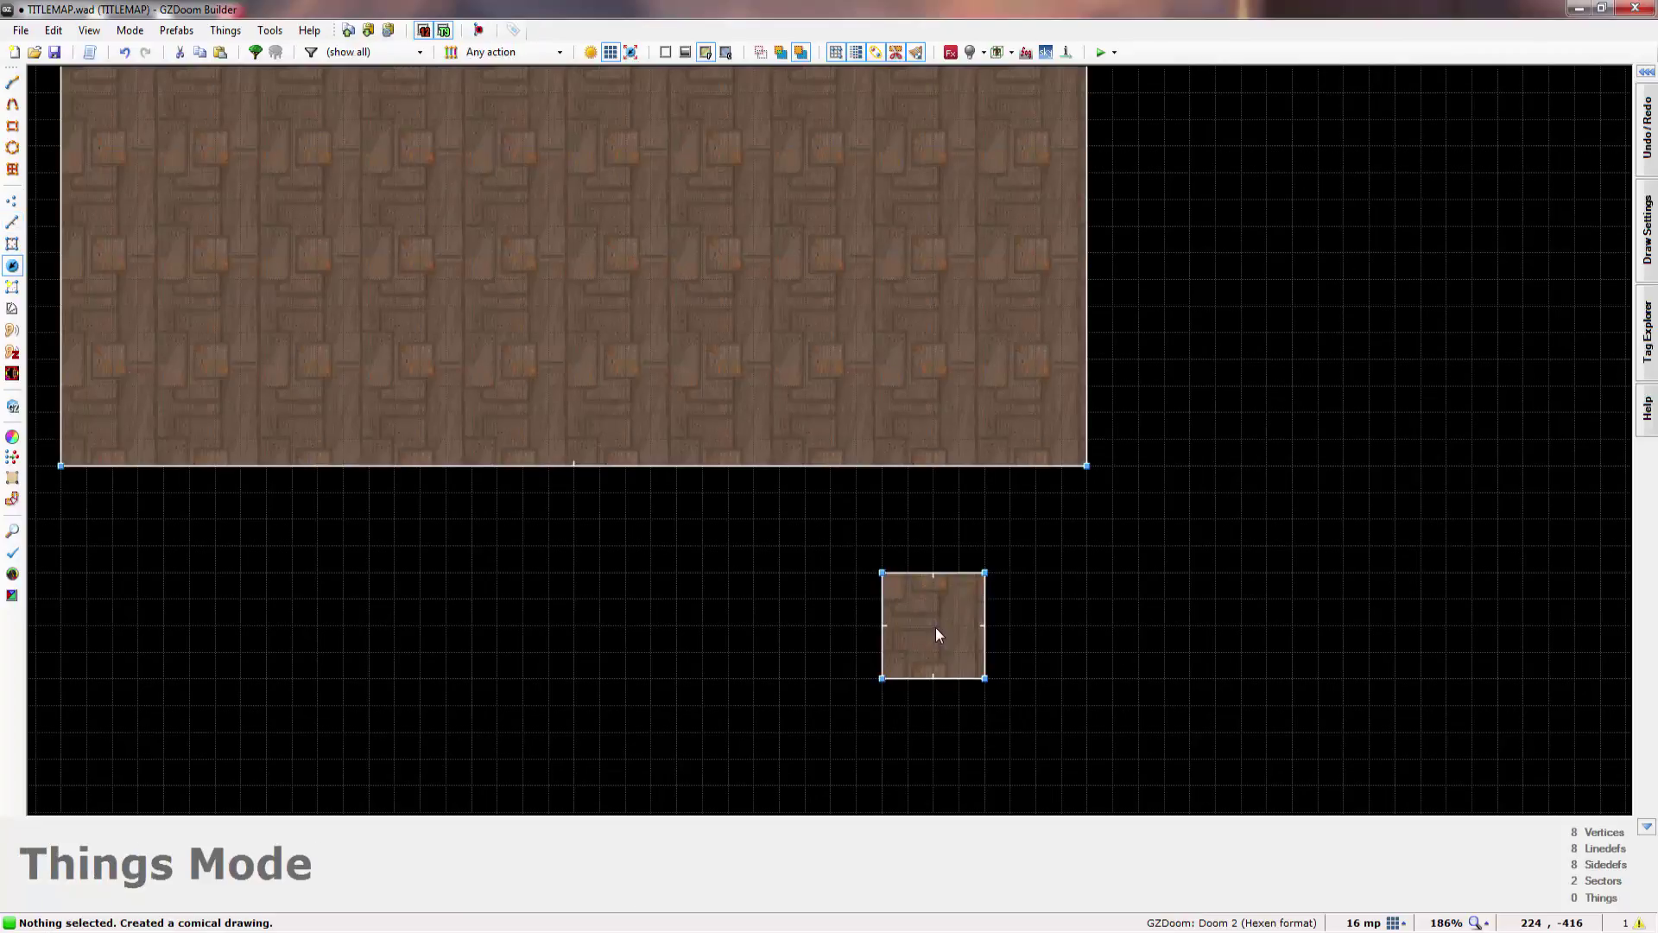
pyautogui.press('Insert')
pyautogui.press('Down')
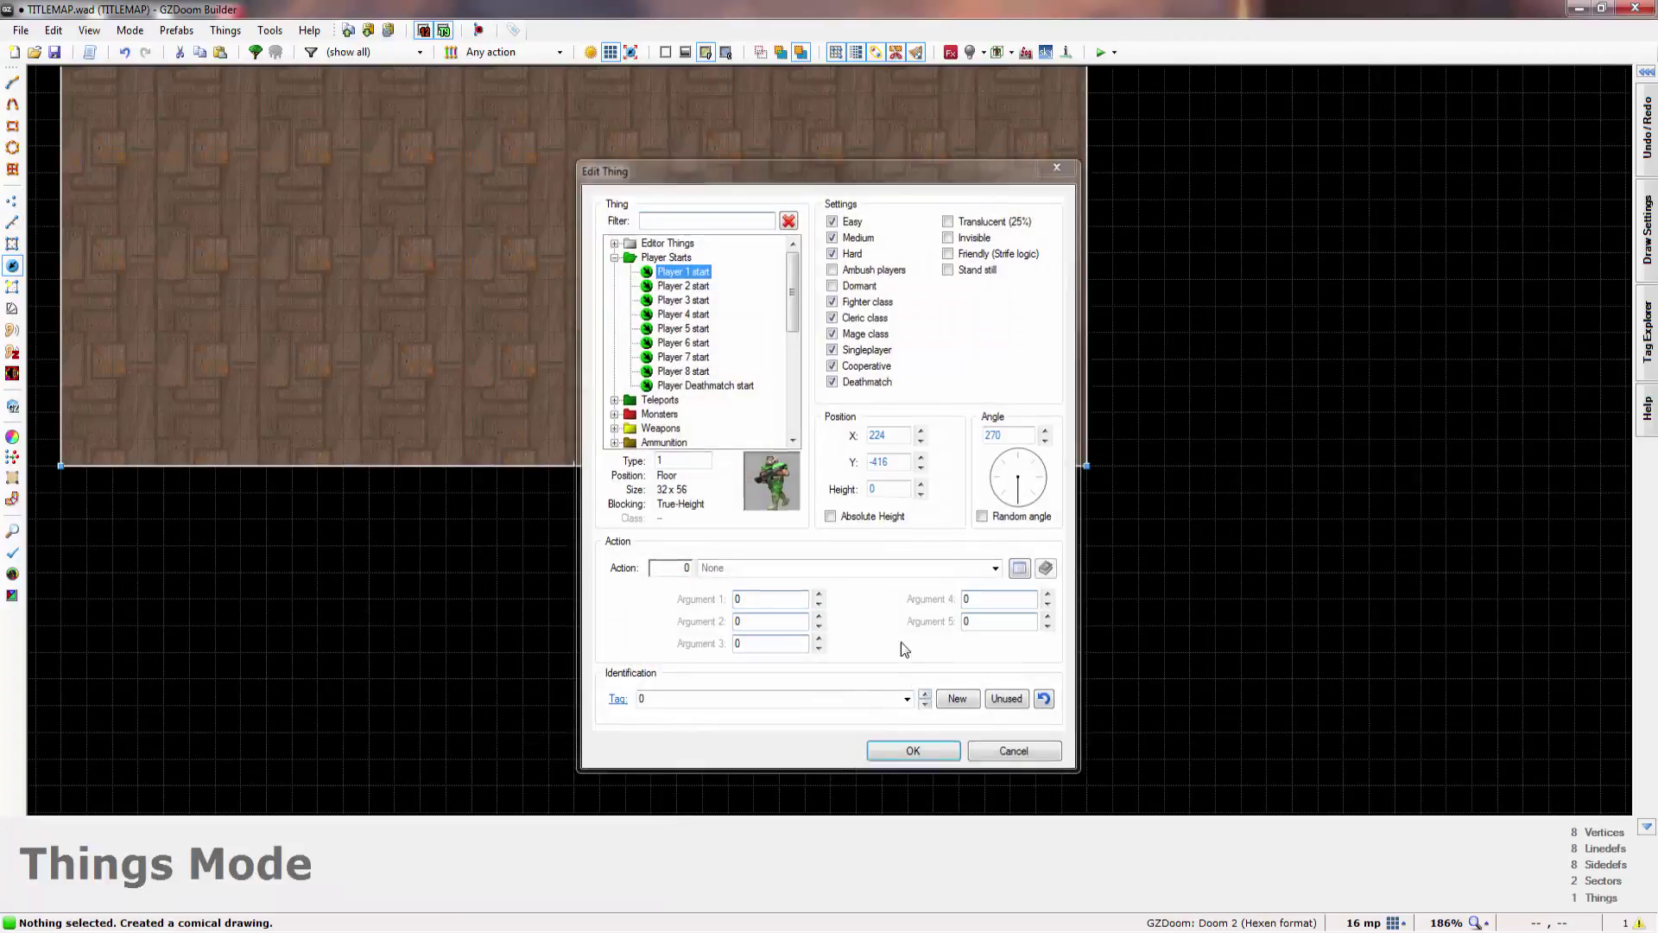
pyautogui.press('Return')
pyautogui.press('Up')
pyautogui.press('Up')
pyautogui.press('Up')
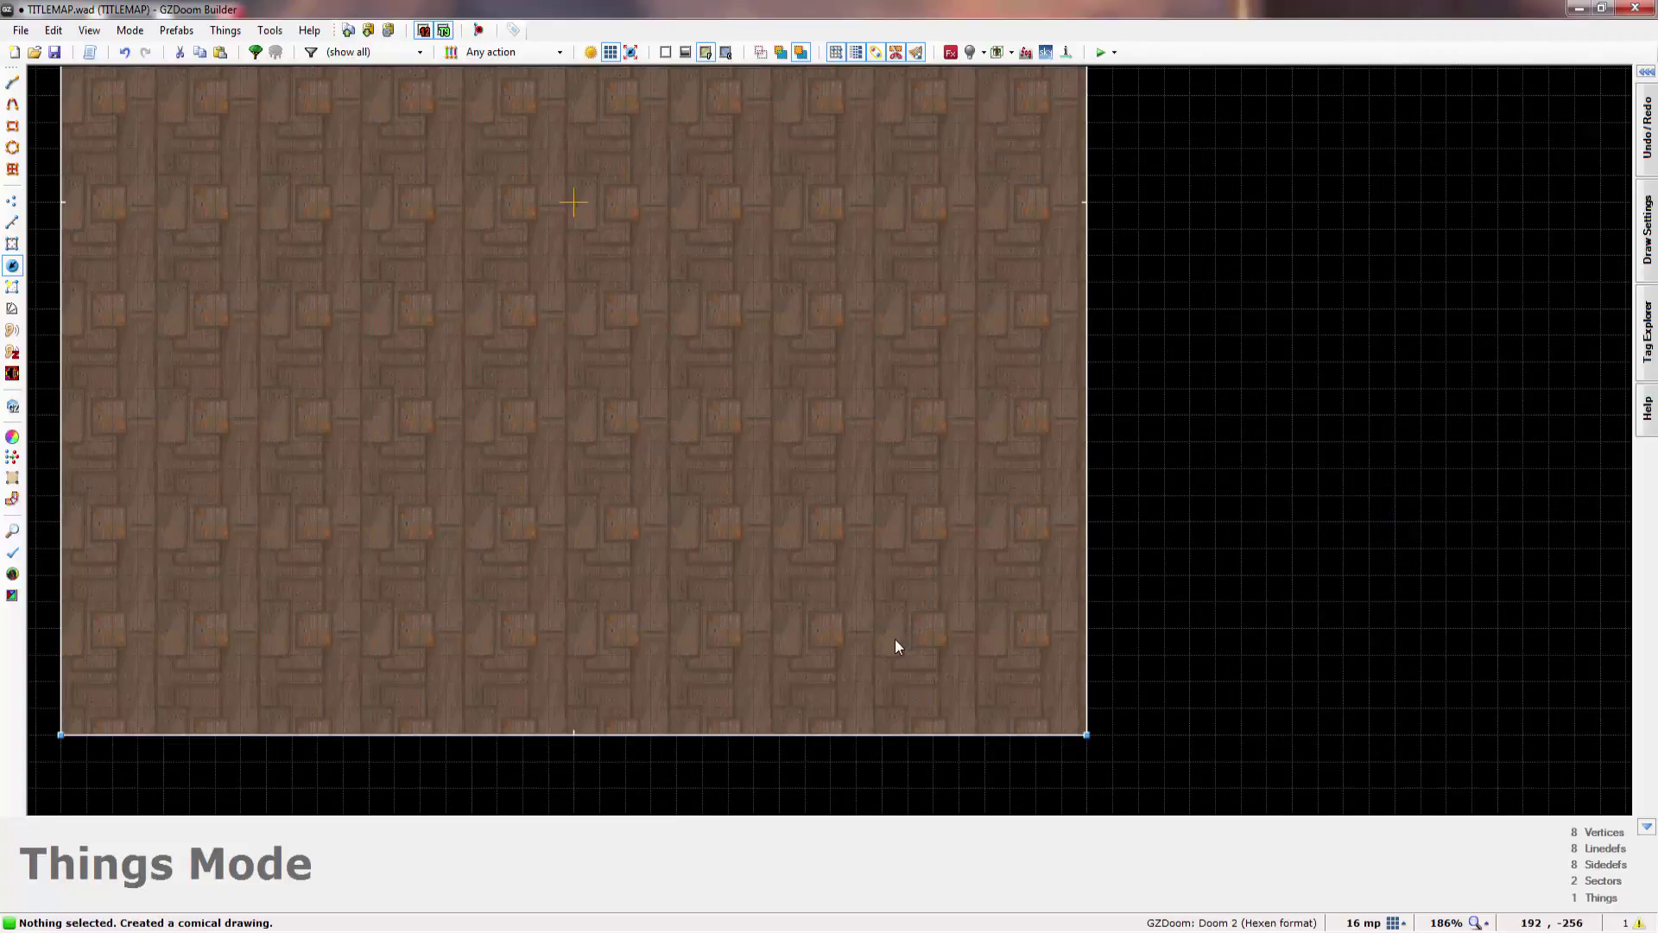
pyautogui.press('Up')
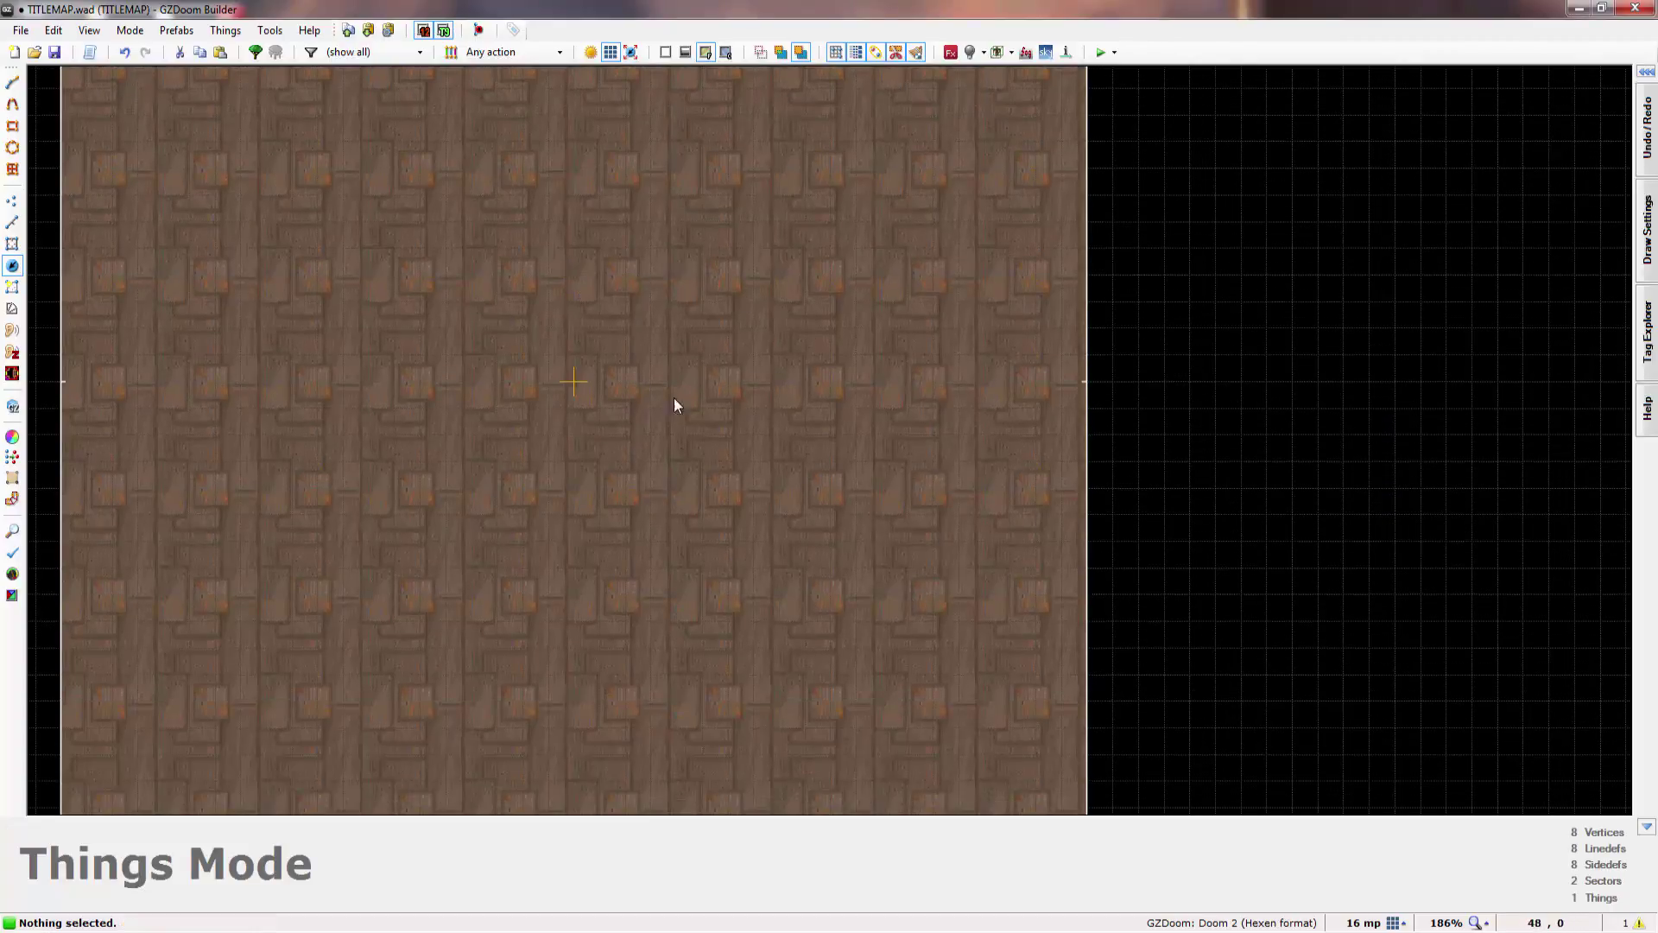
pyautogui.scroll(-1, 682, 406)
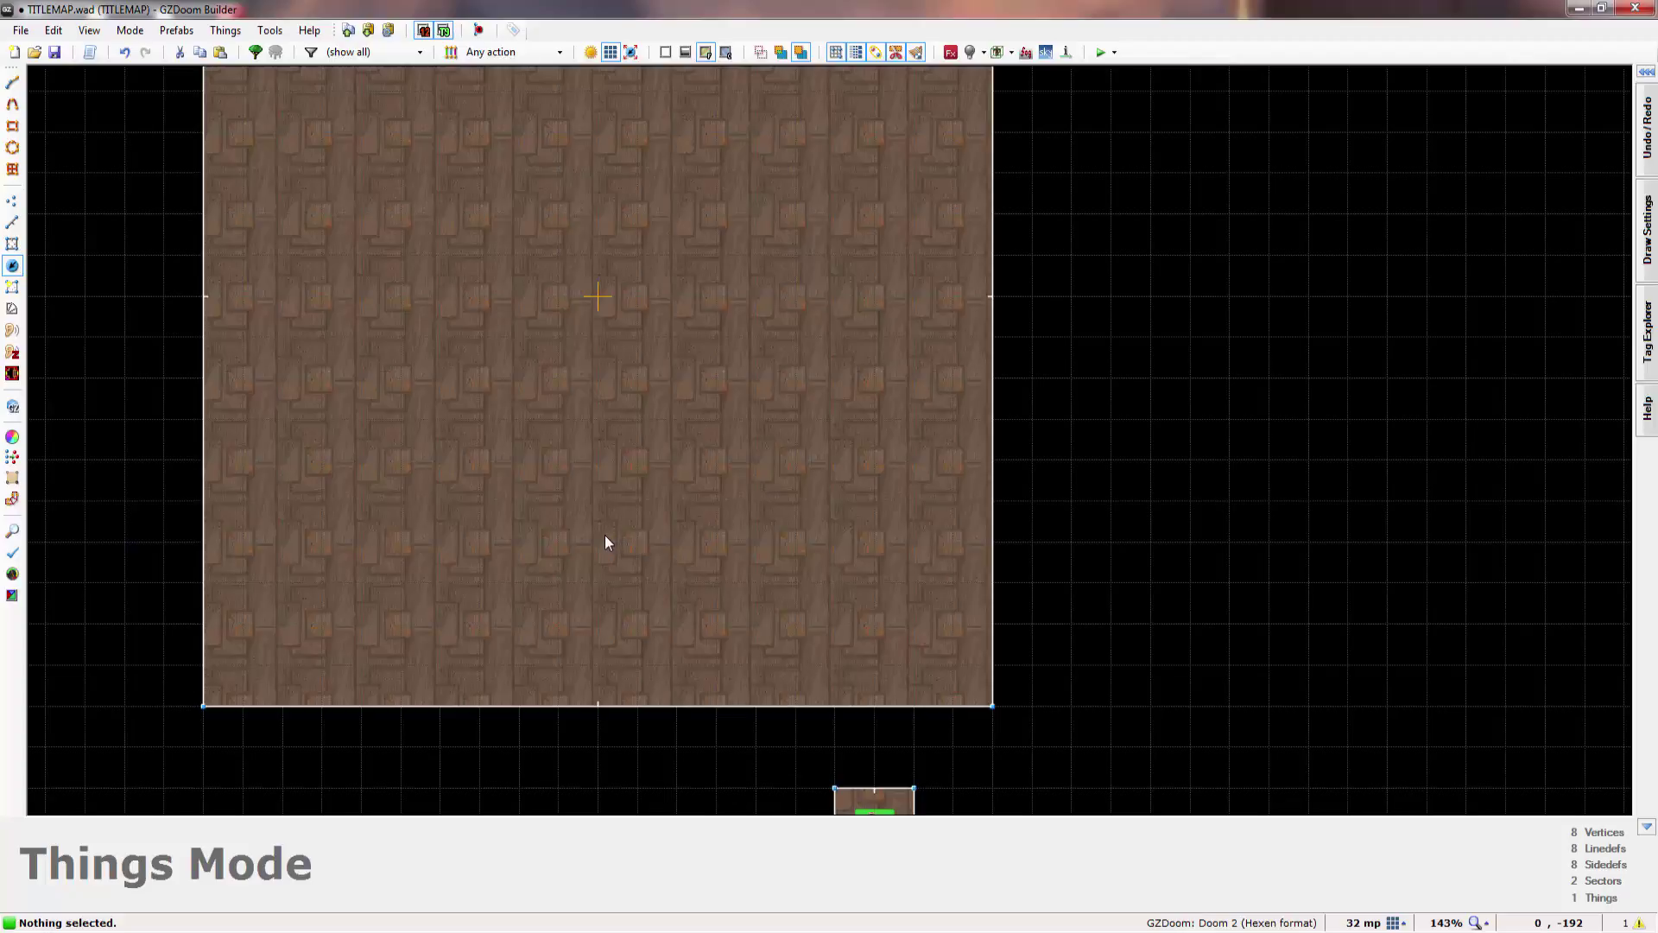
# - Insert an Aiming Camera thing with angle 90 in the lower middle of the room
pyautogui.press('Insert')
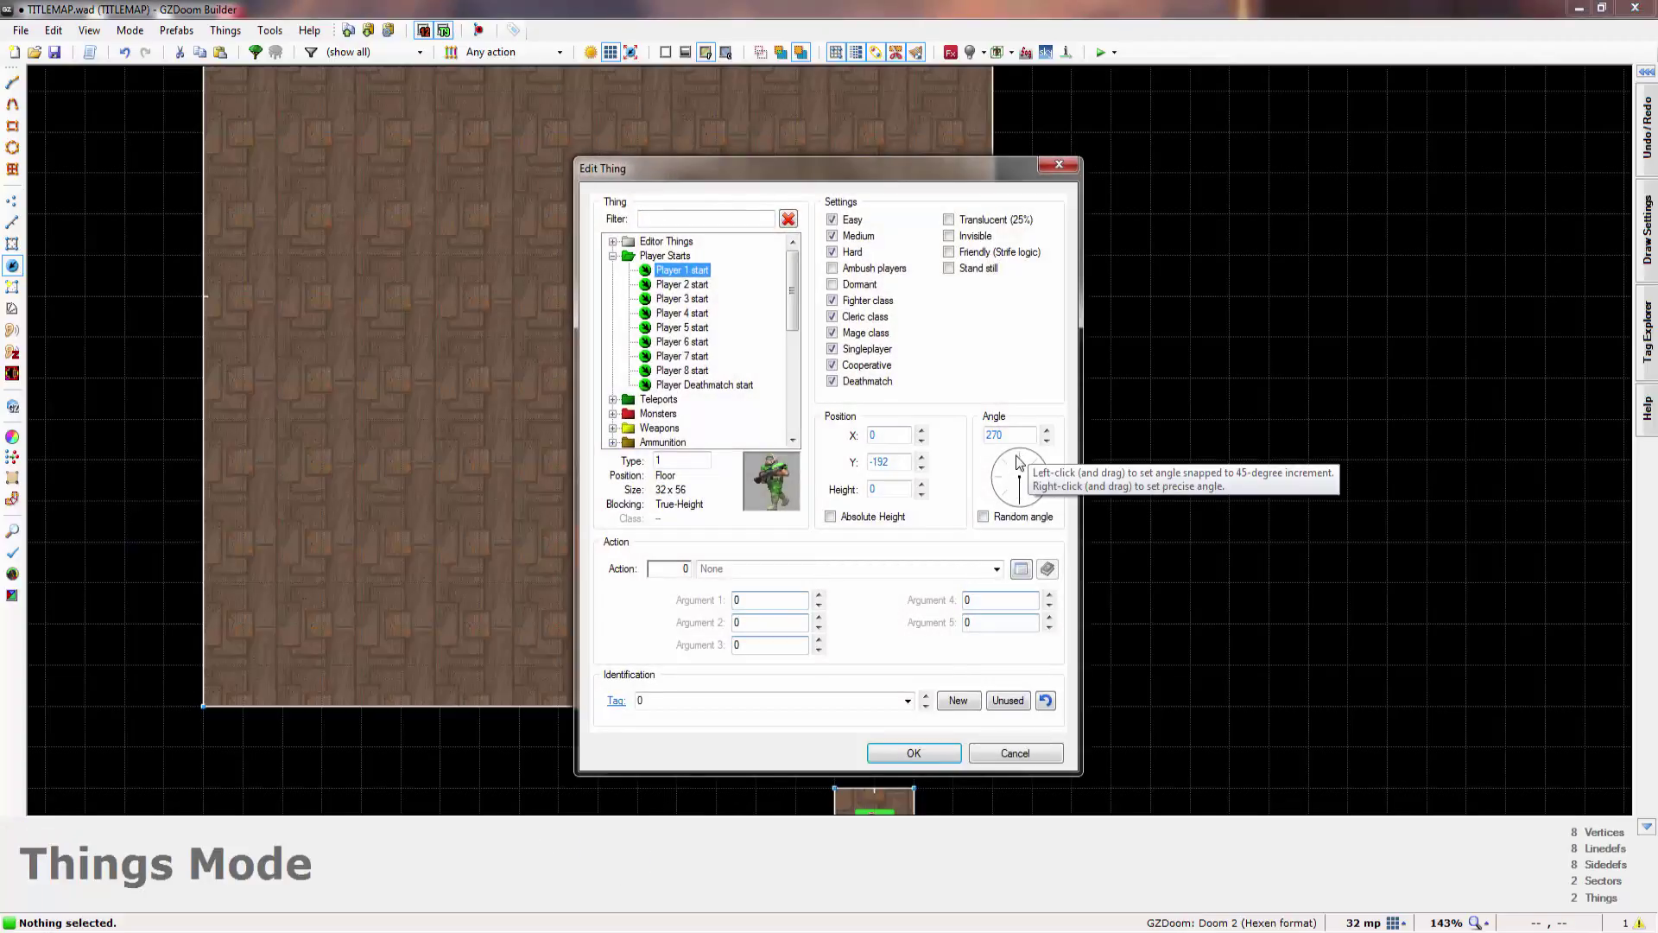
pyautogui.click(1020, 455)
pyautogui.click(613, 257)
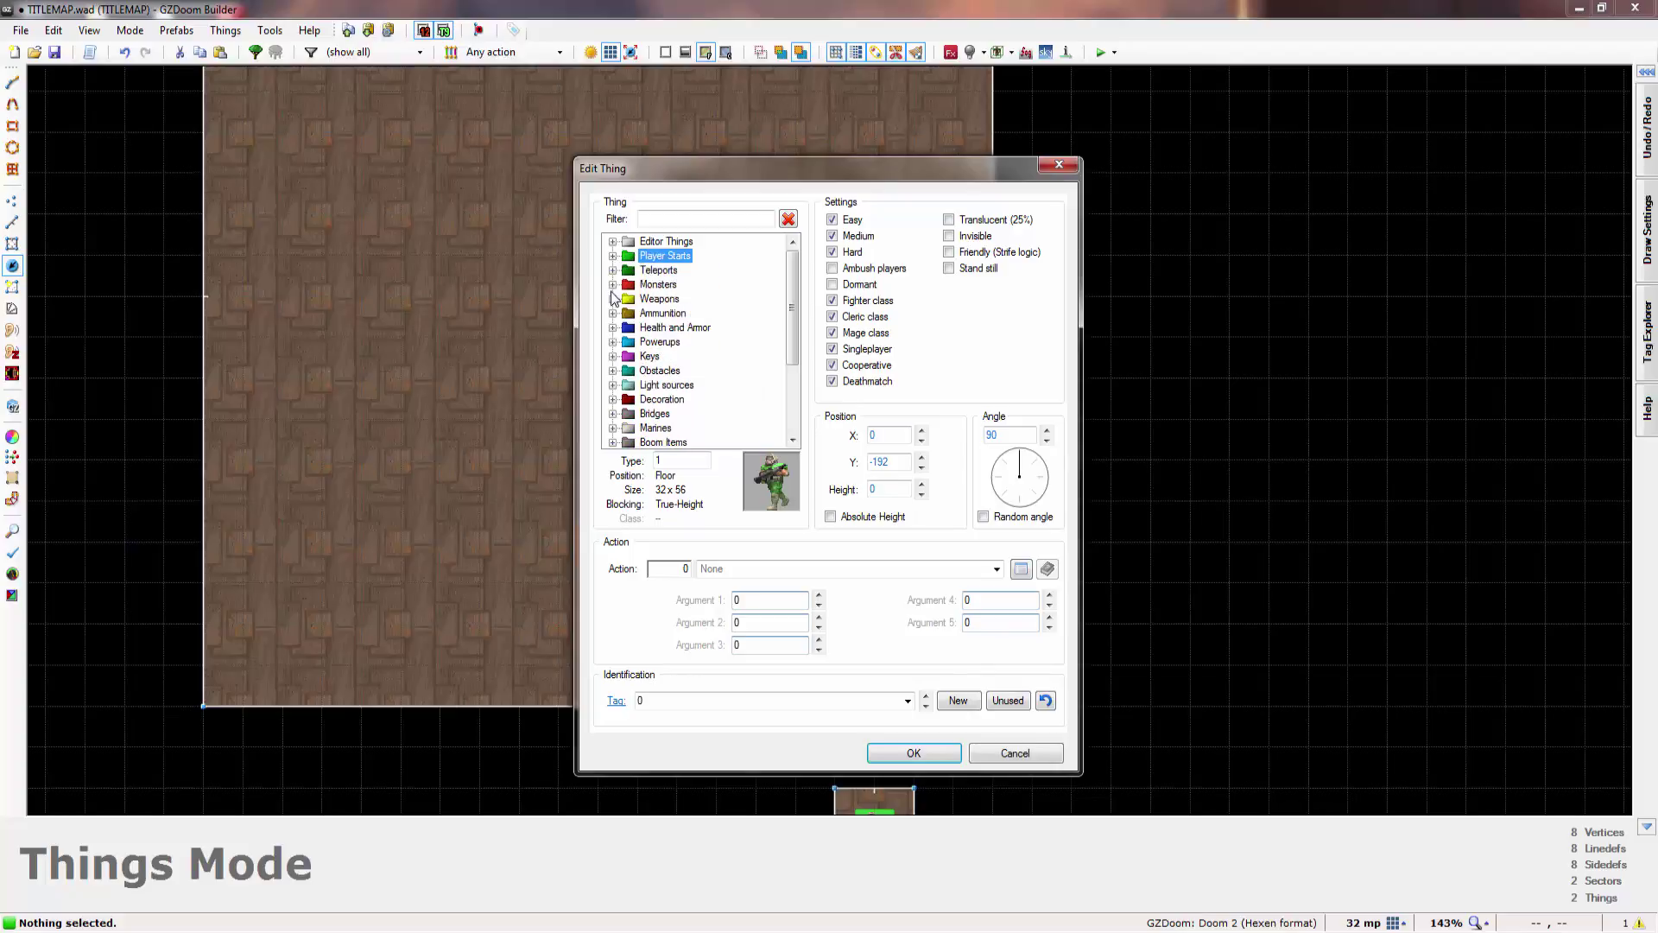
pyautogui.scroll(-5, 653, 354)
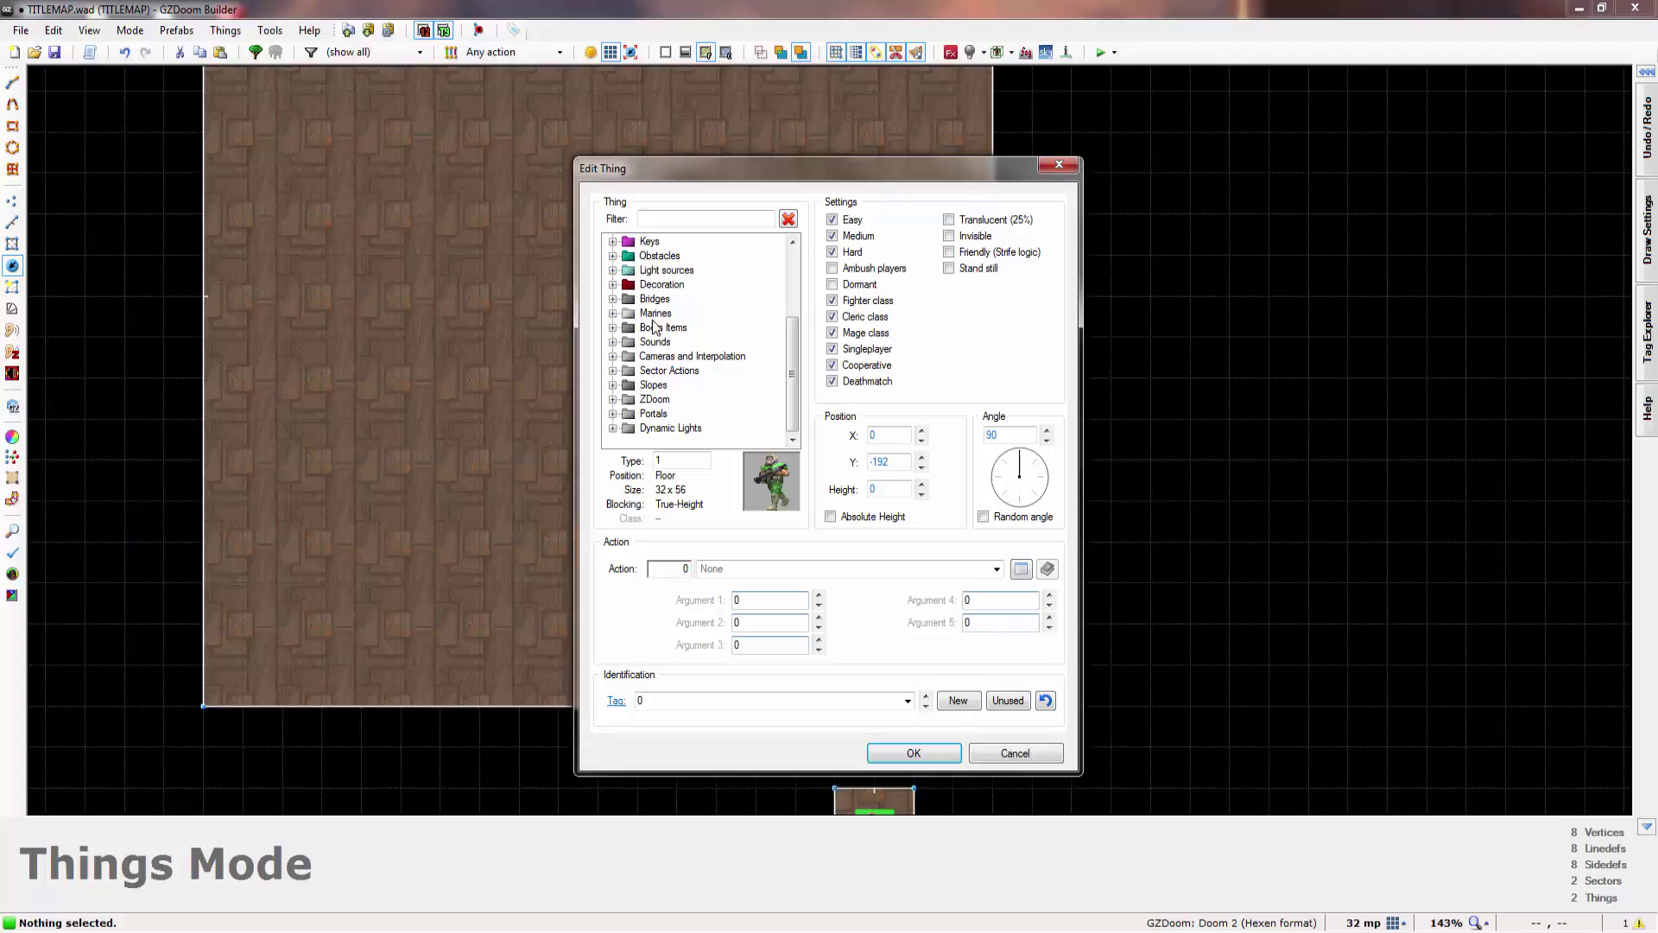
pyautogui.click(613, 356)
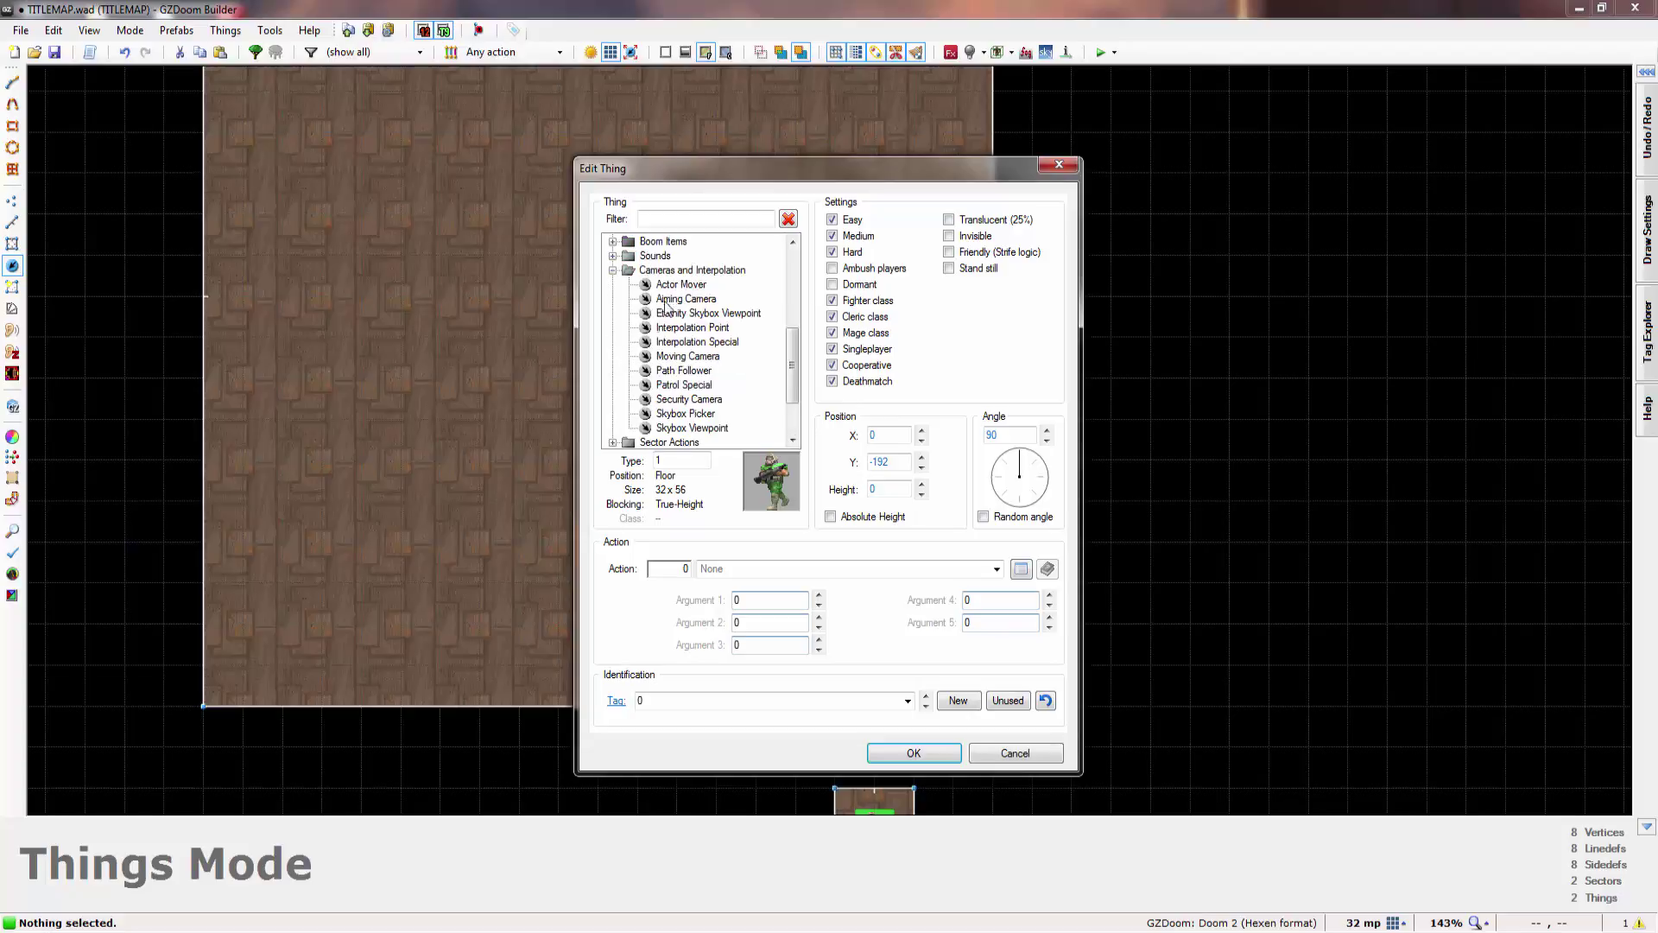
pyautogui.click(686, 300)
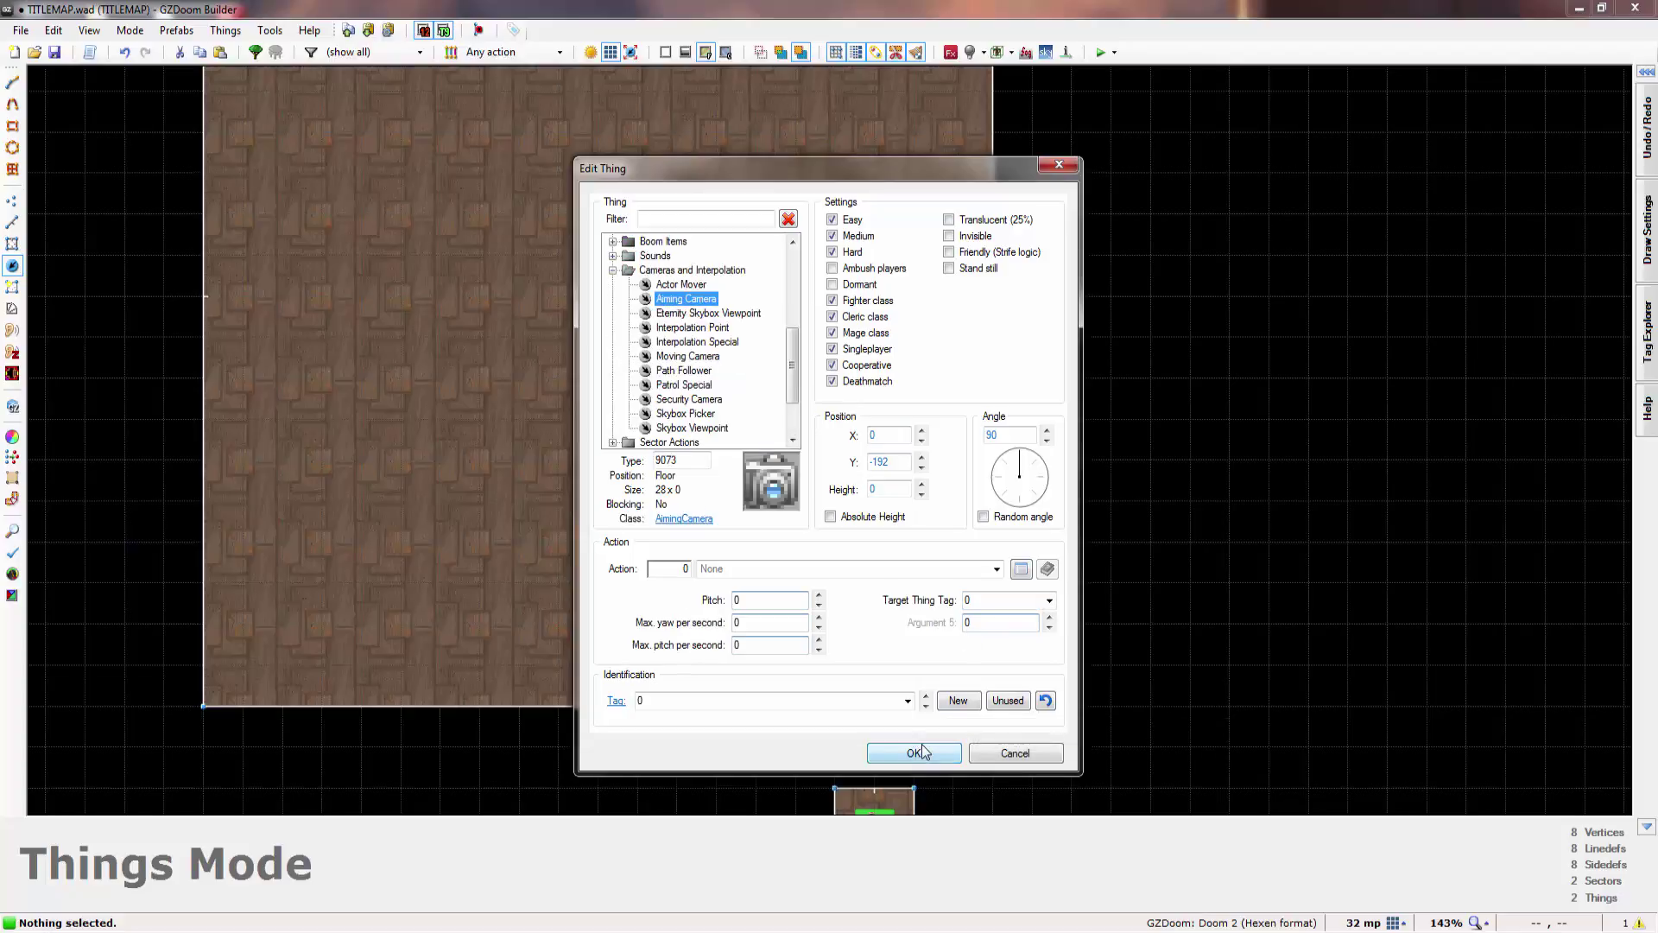
pyautogui.click(916, 753)
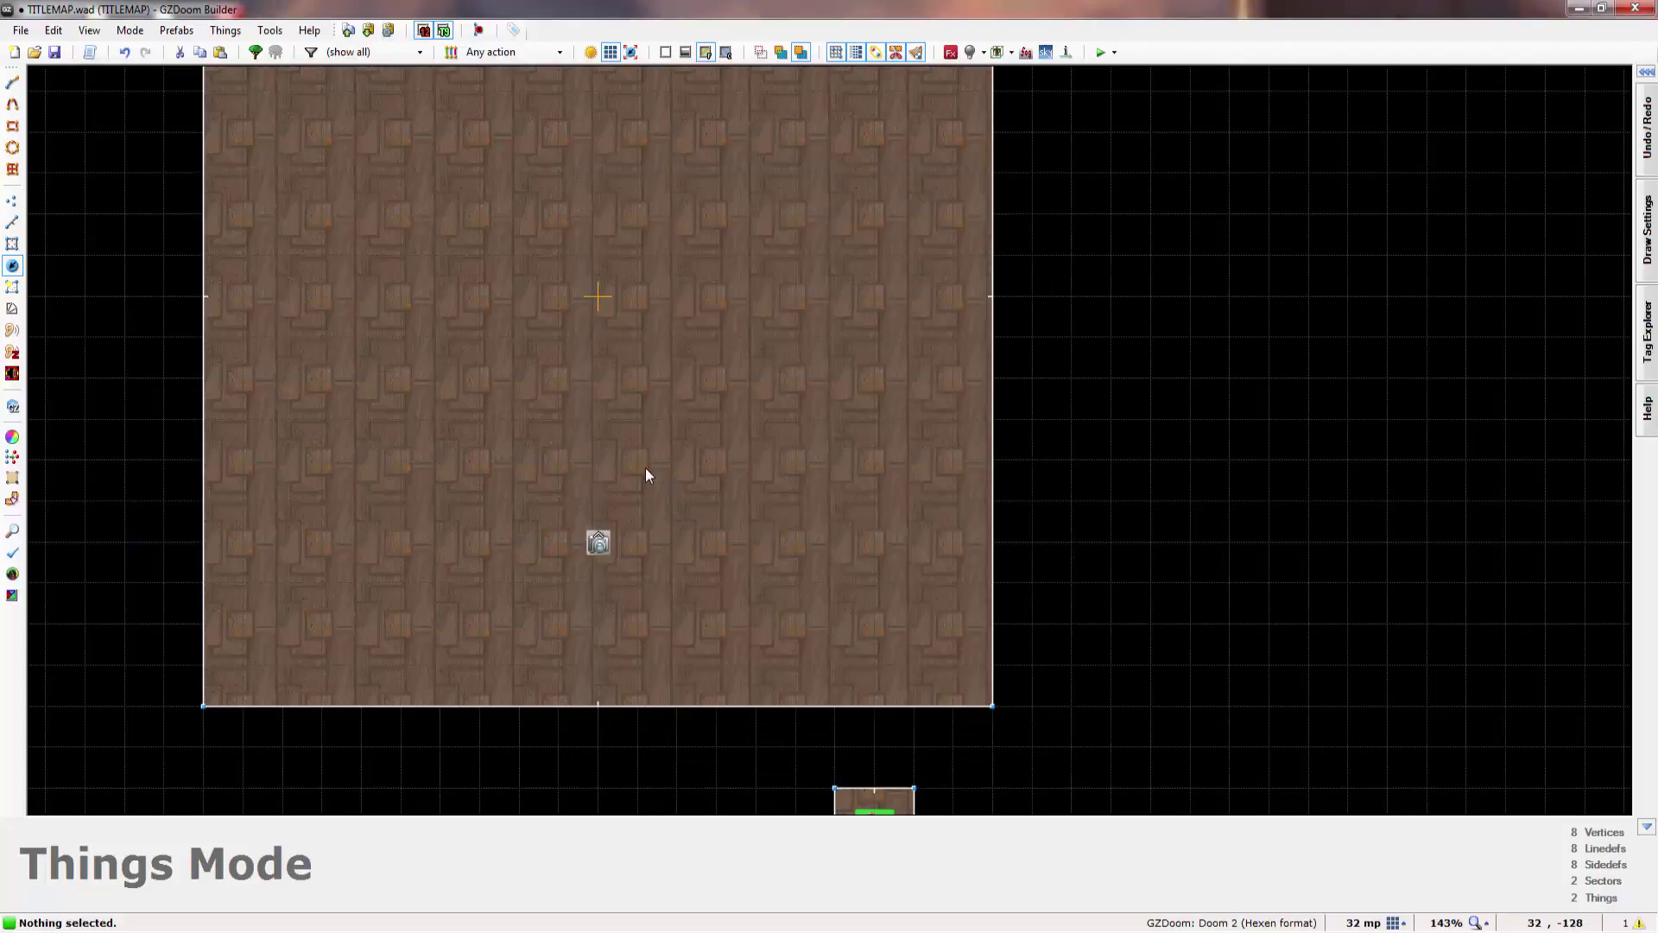
# - In 3D view, begin lifting the Aiming Camera thing upward
pyautogui.press('q')
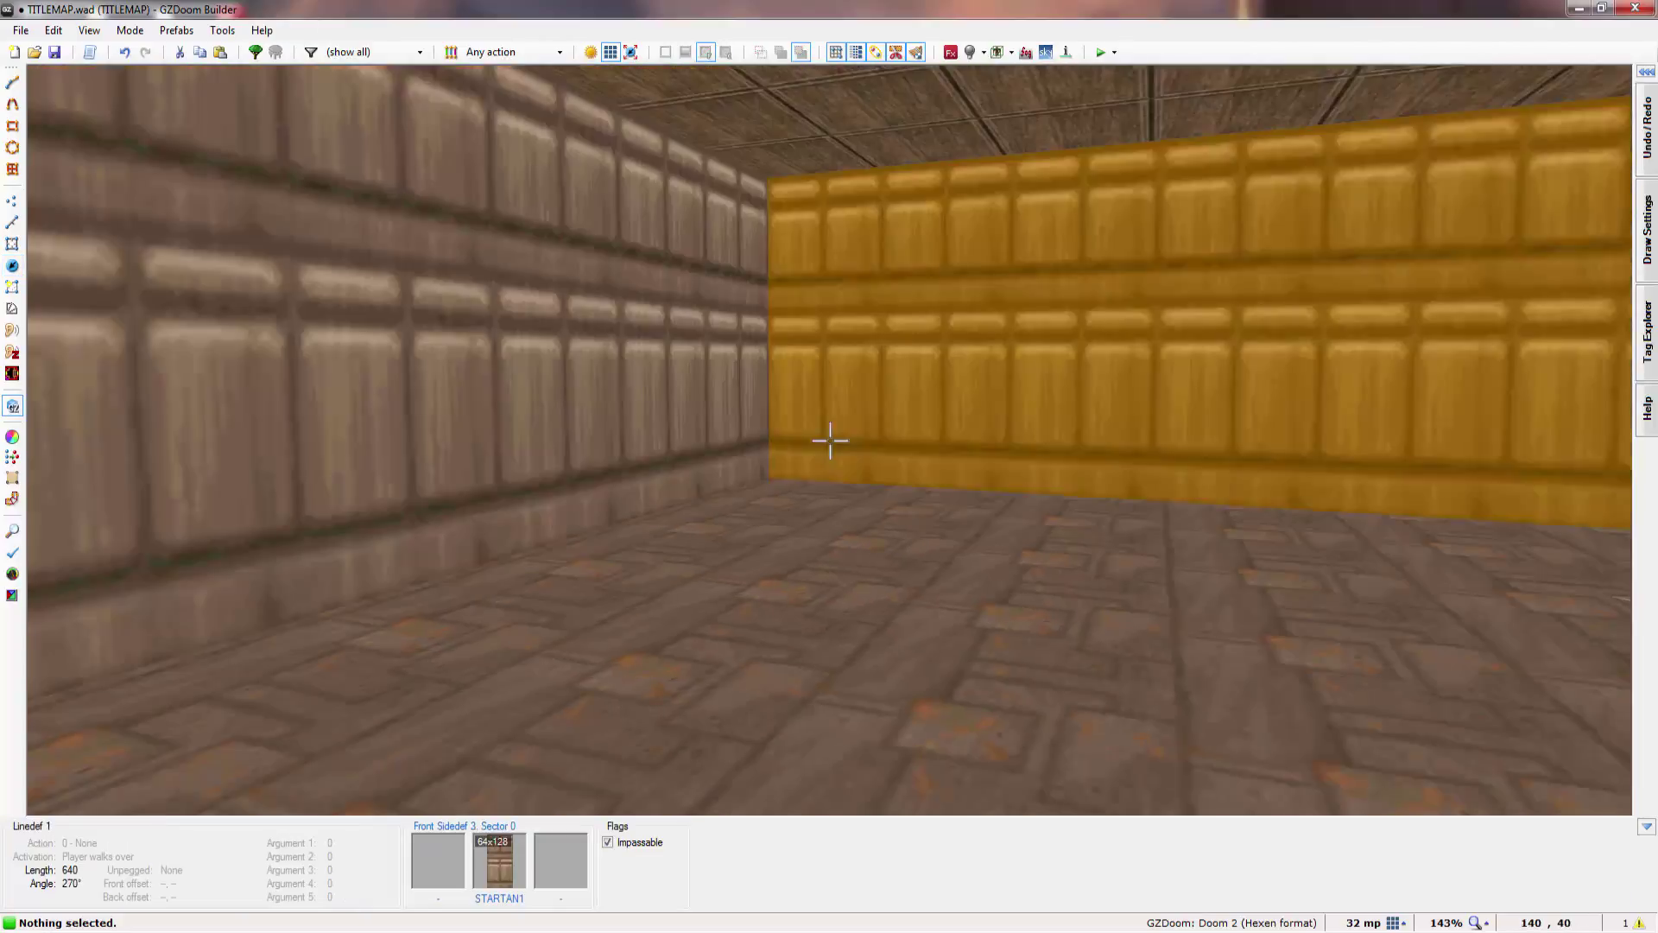
pyautogui.press('w')
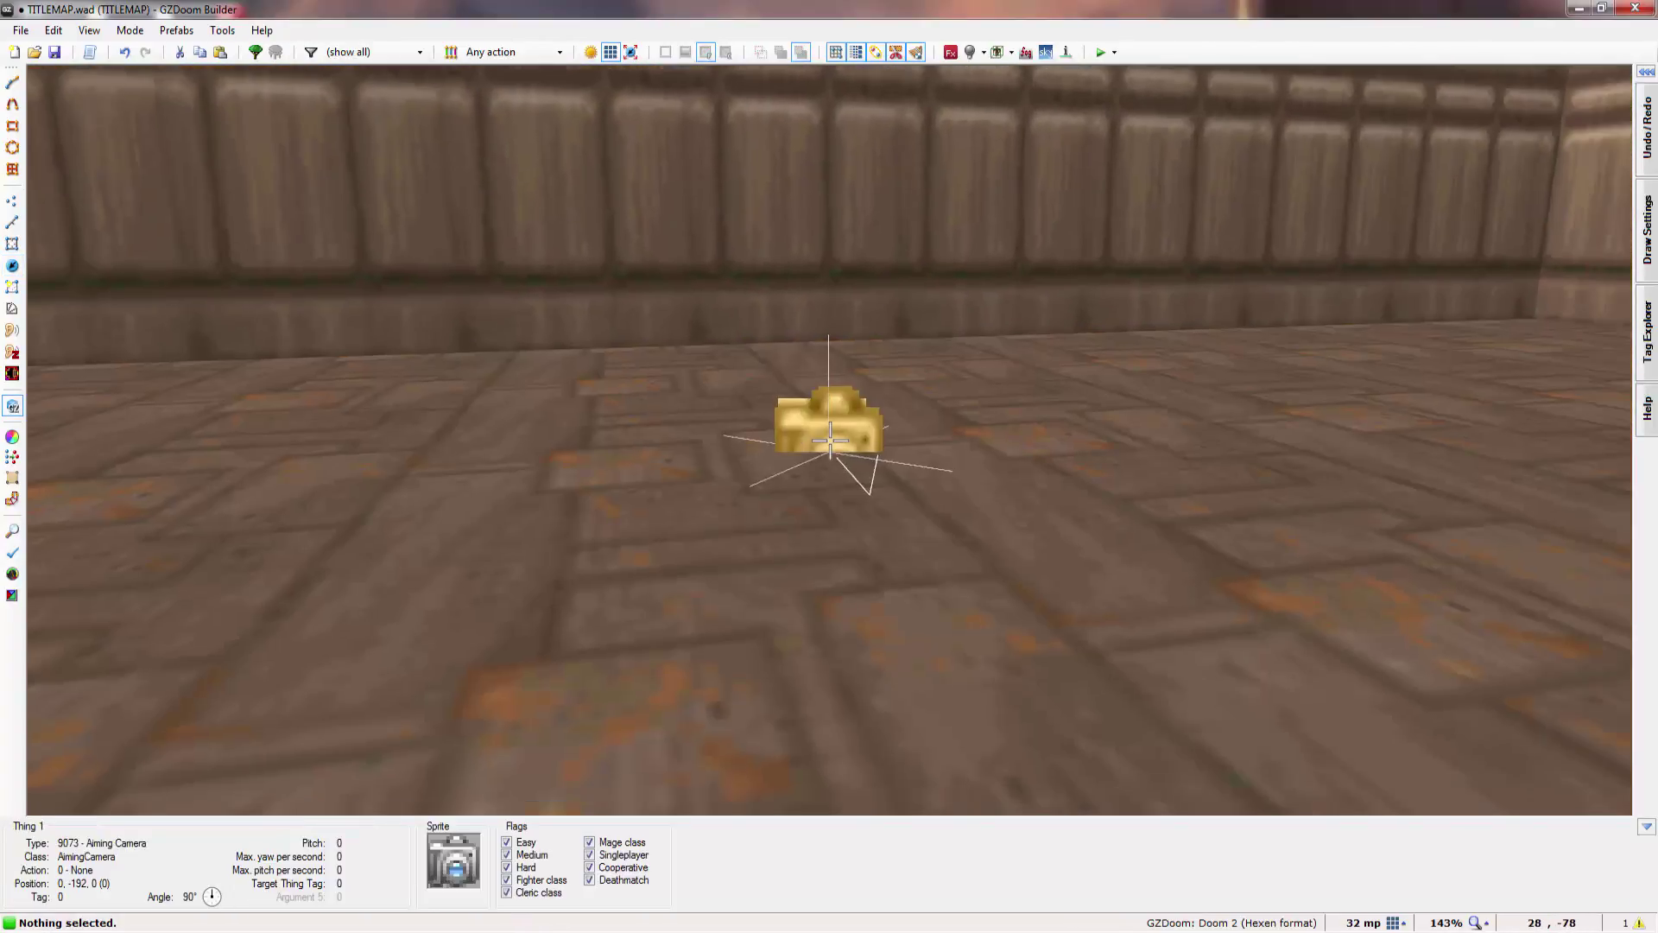
pyautogui.click(830, 440)
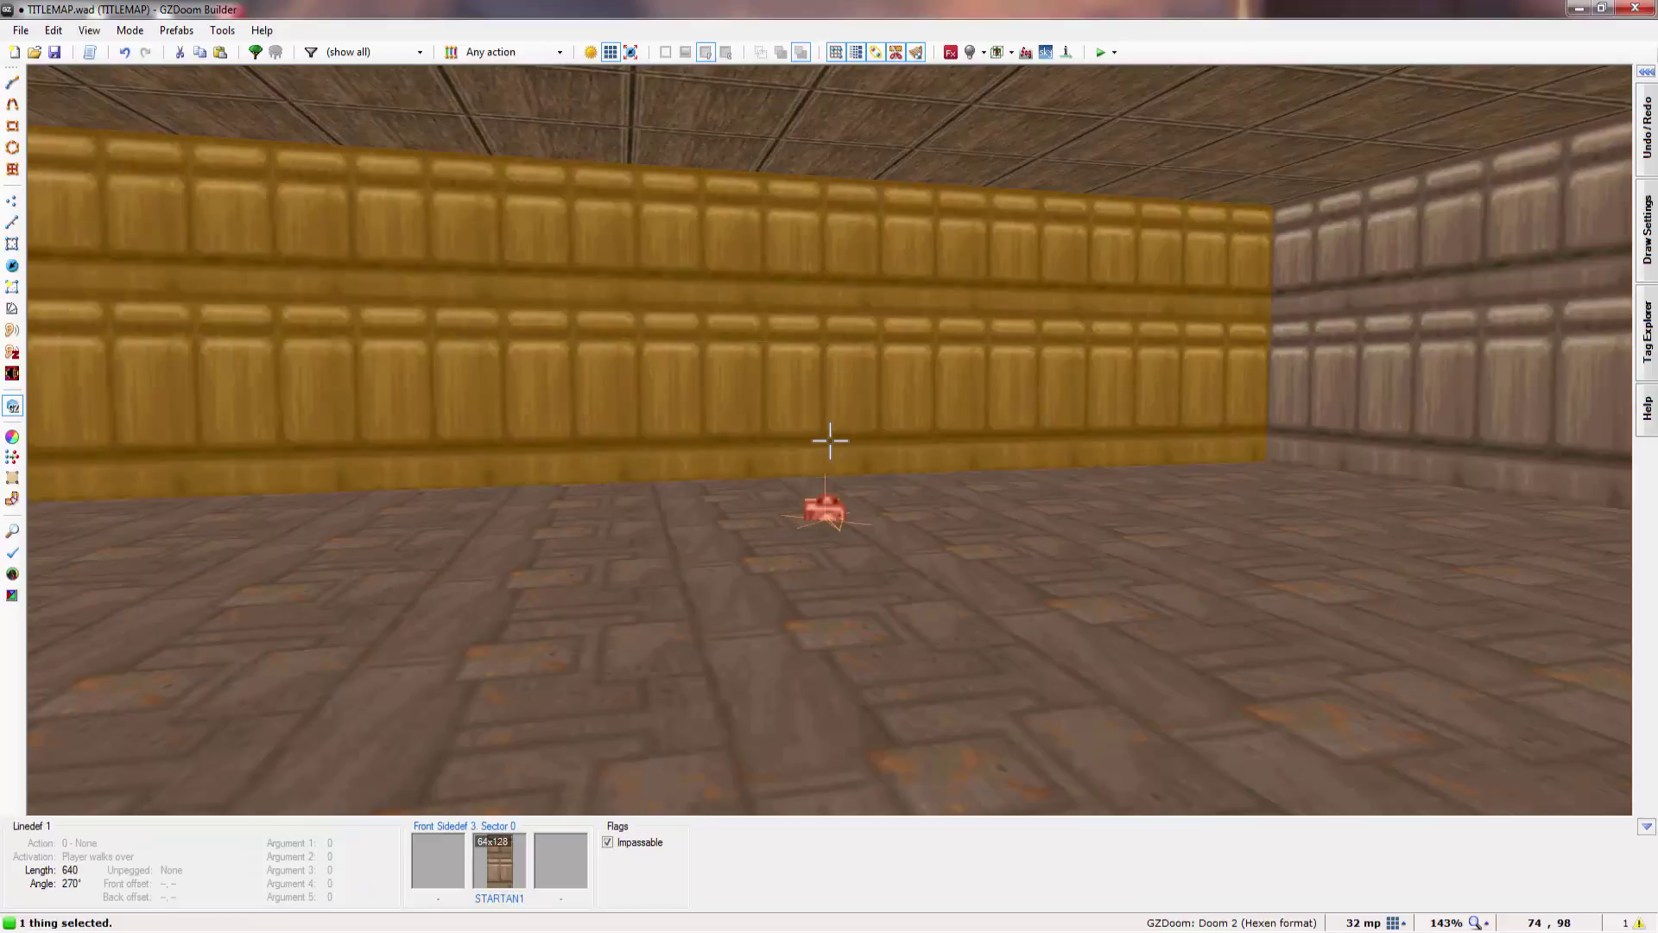
pyautogui.scroll(8, 830, 441)
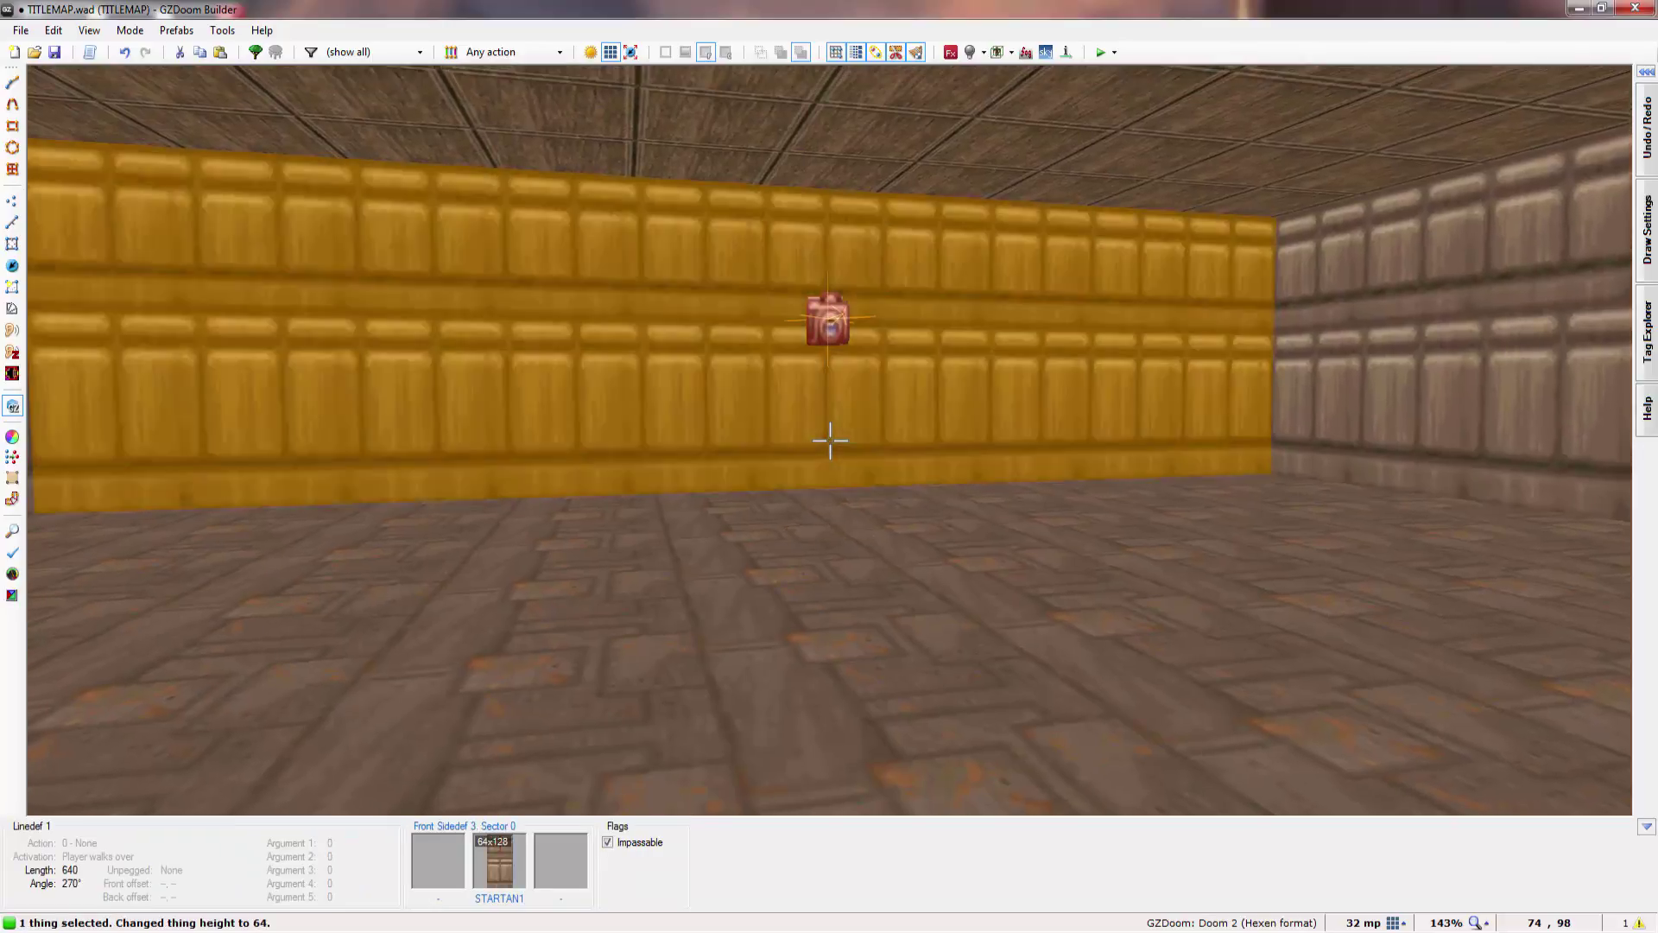
pyautogui.press('c')
# - Raise the ceiling to 312 and the camera thing to height 152
pyautogui.click(830, 441)
pyautogui.scroll(10, 830, 440)
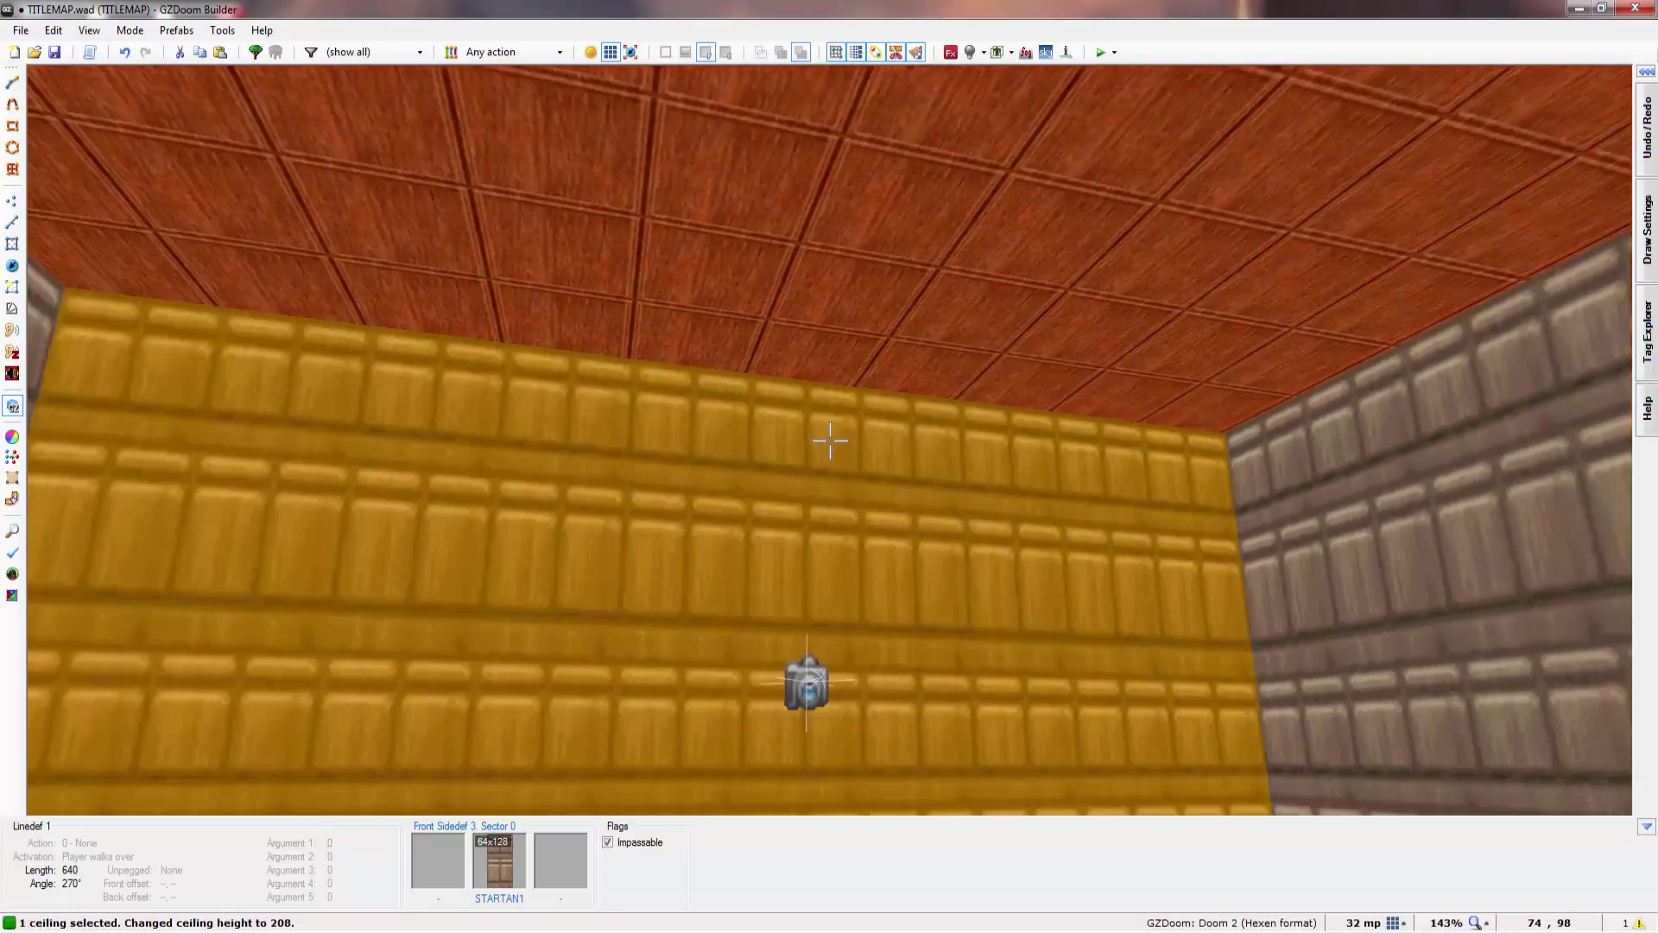
pyautogui.scroll(13, 830, 440)
pyautogui.press('c')
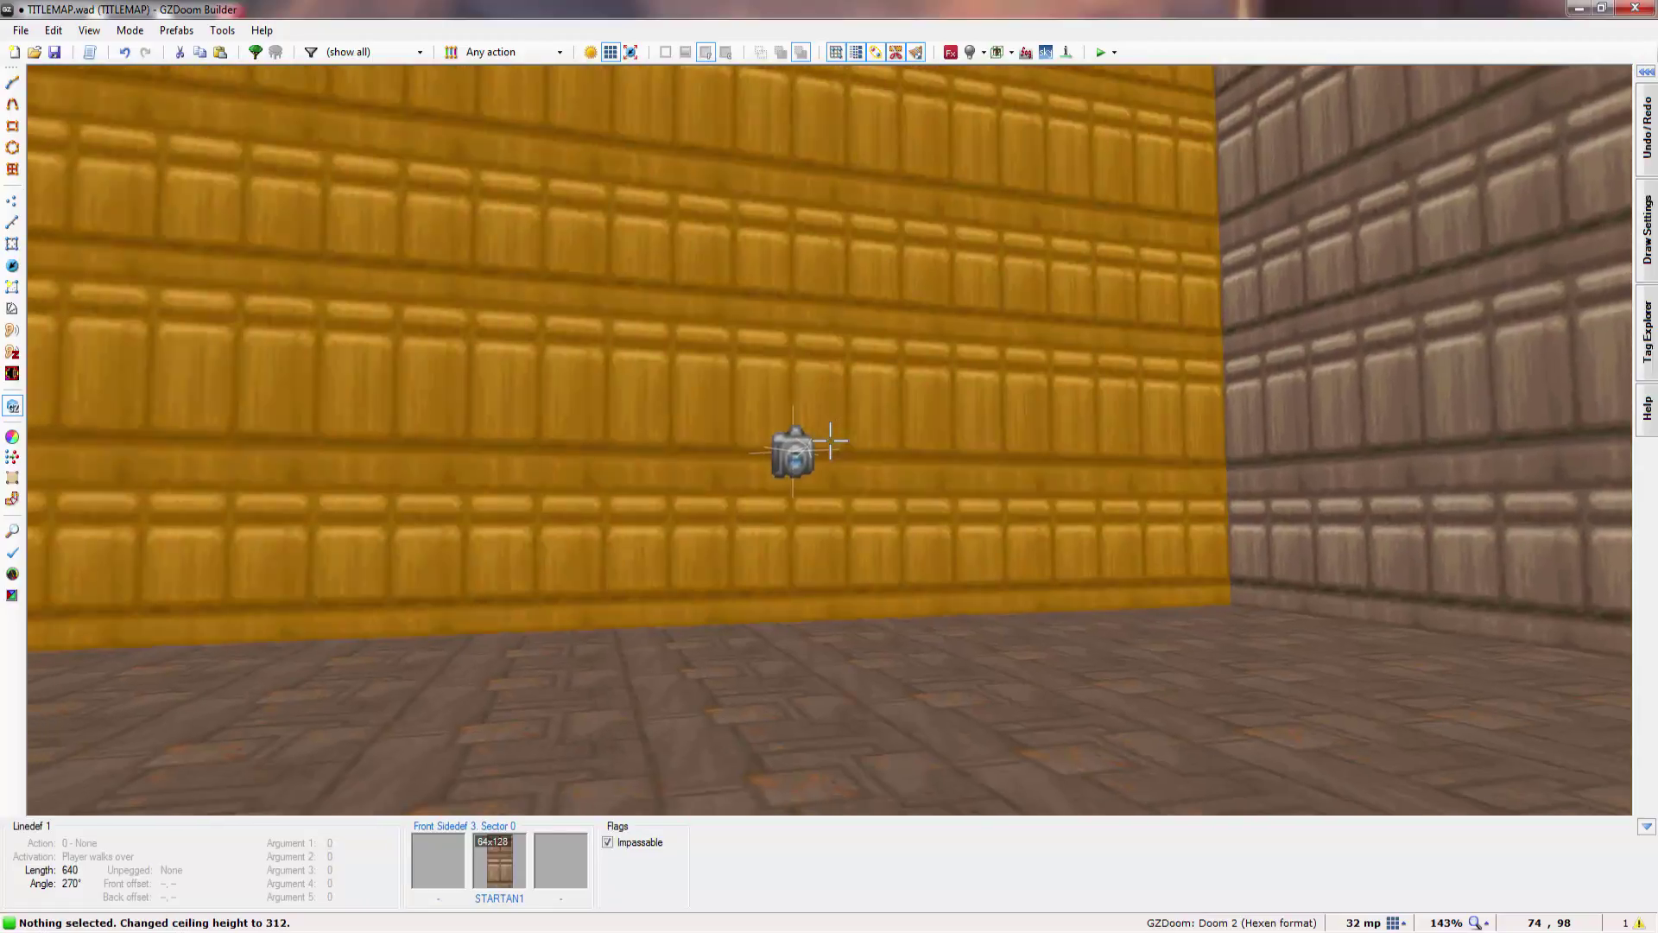
pyautogui.click(830, 440)
pyautogui.scroll(8, 830, 441)
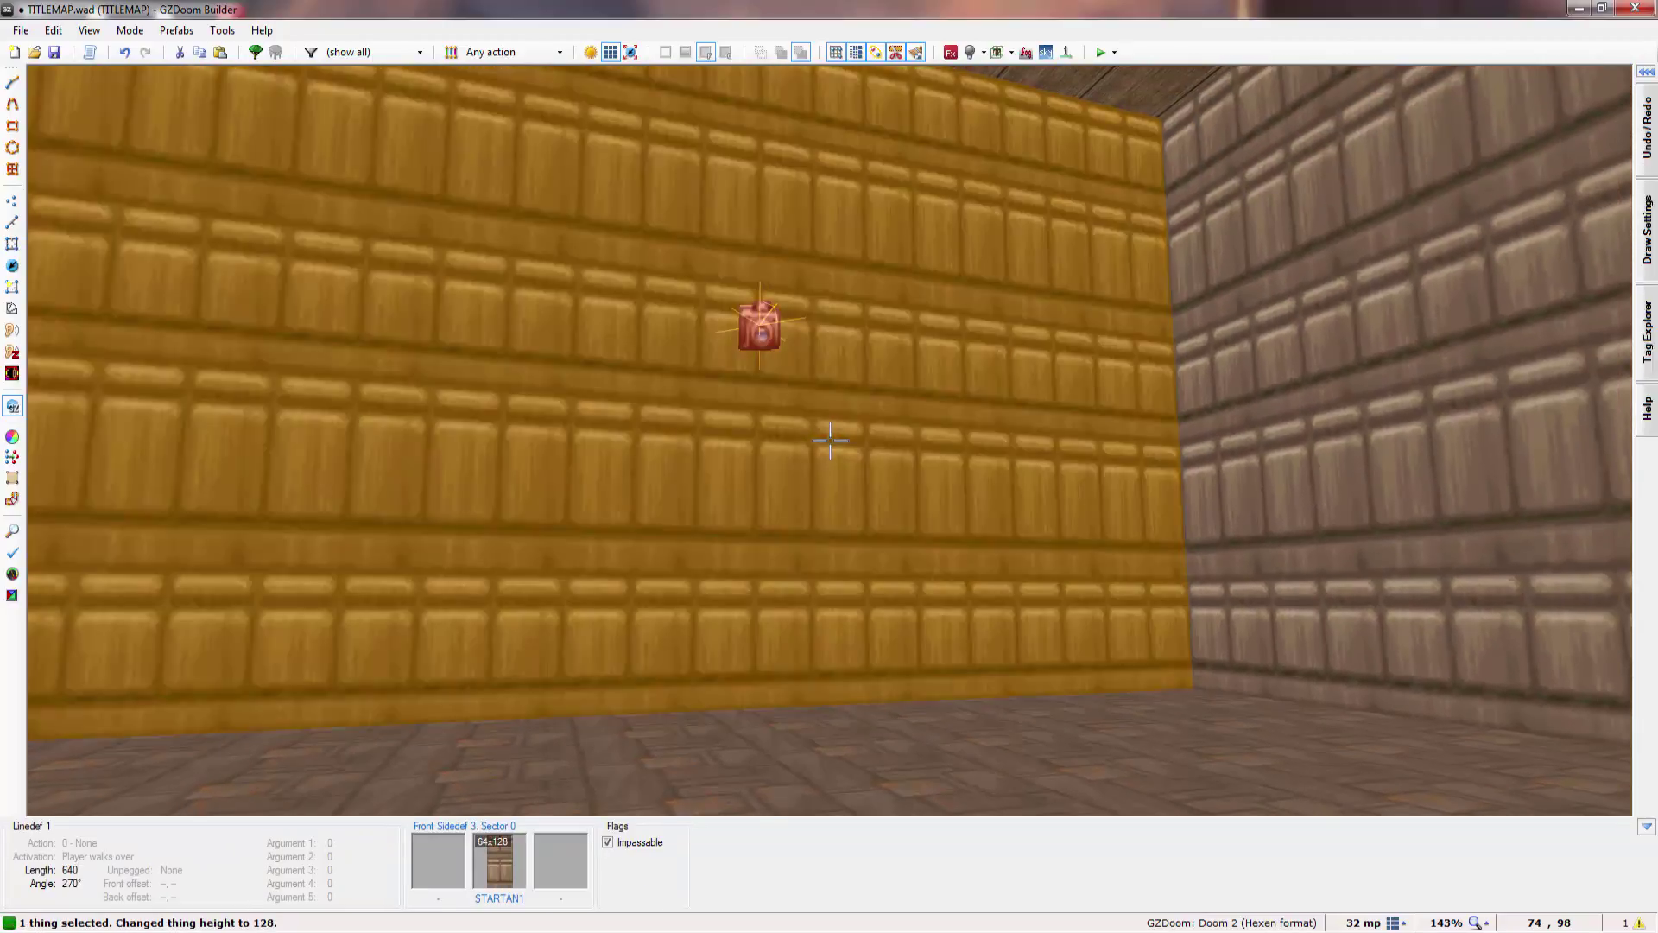
pyautogui.scroll(3, 830, 440)
# - Select the four room walls and pick F_SKY1 from DOOM.WAD as their middle texture
pyautogui.press('c')
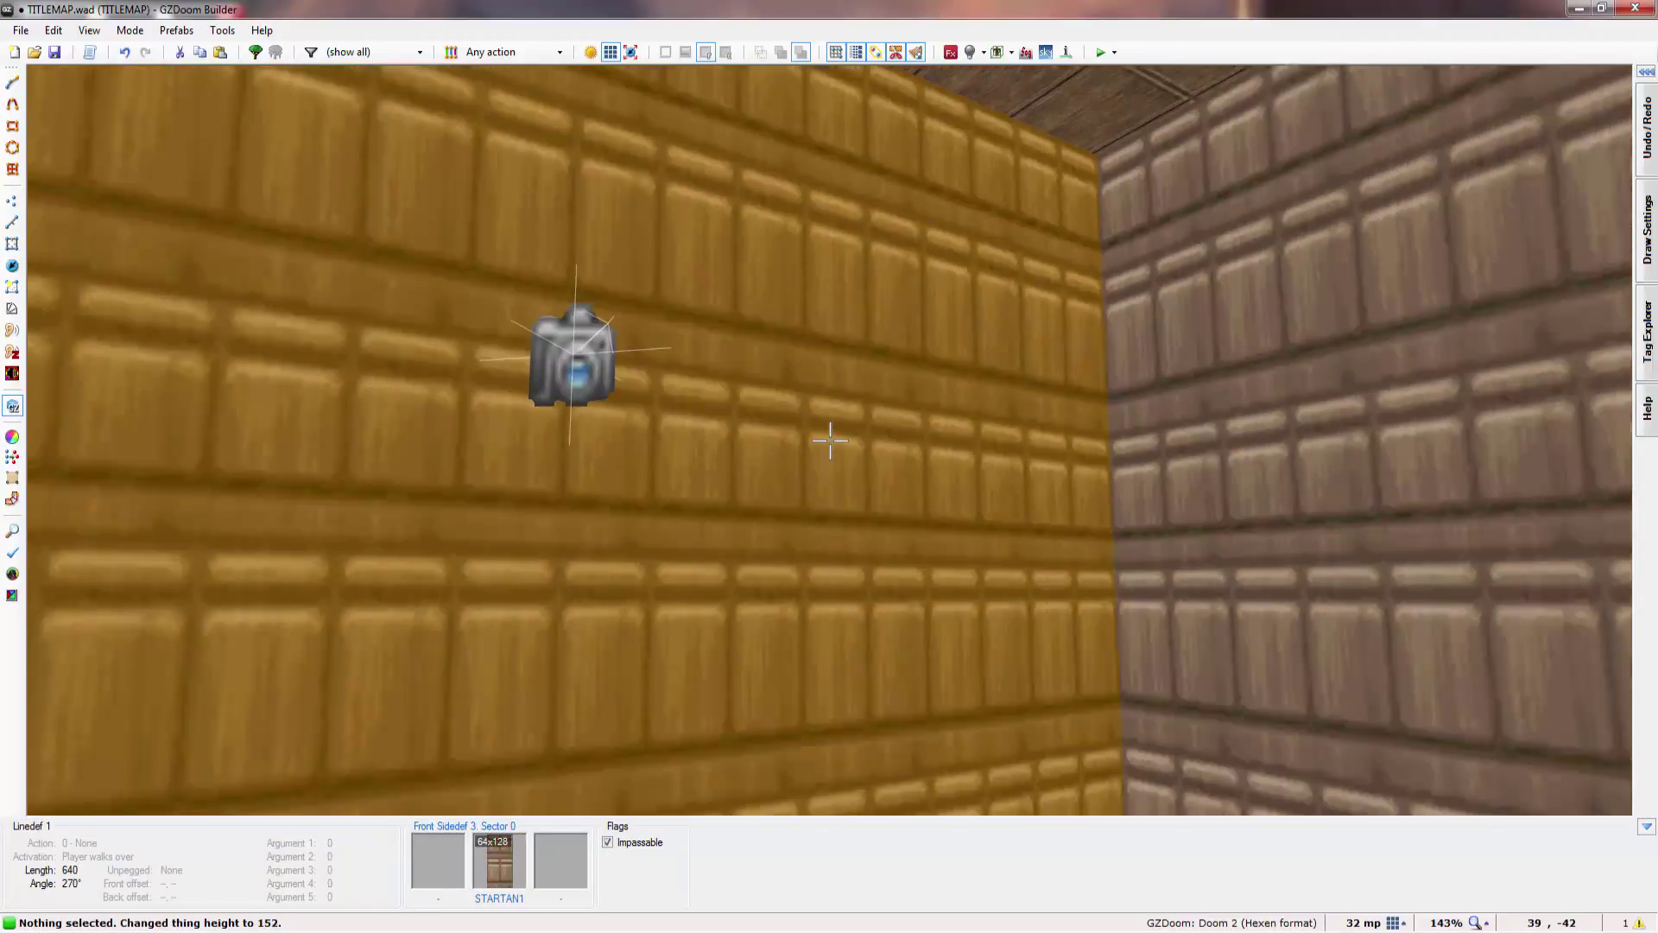
pyautogui.keyDown('shift'); pyautogui.click(830, 441); pyautogui.keyUp('shift')
pyautogui.rightClick(830, 441)
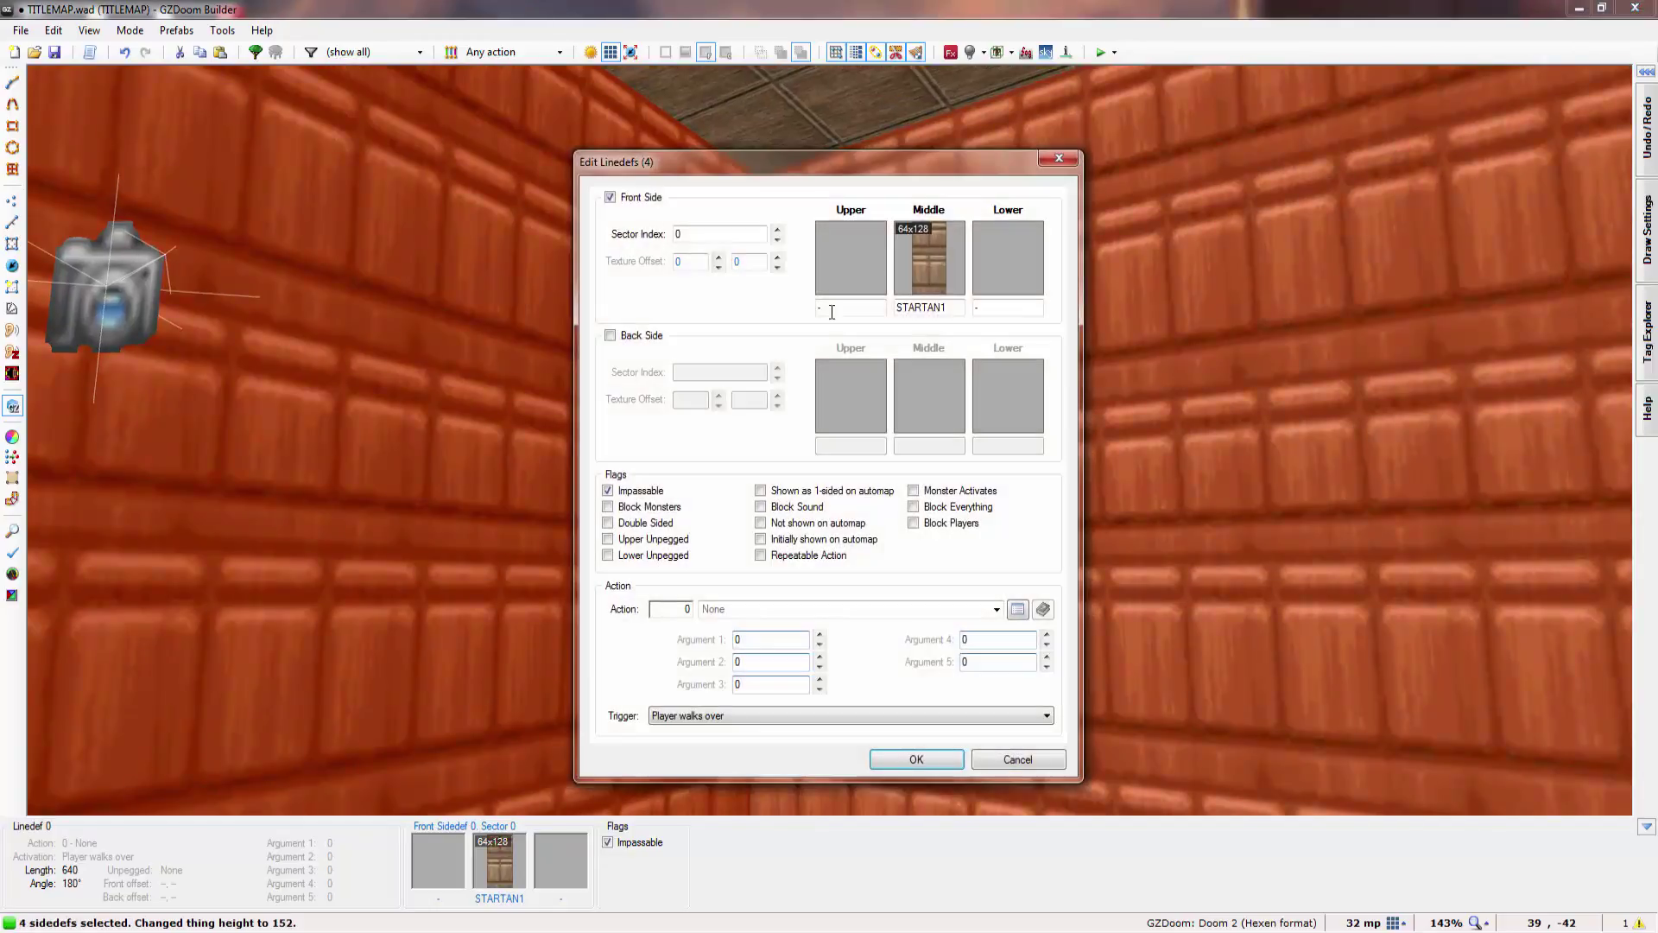
pyautogui.click(936, 240)
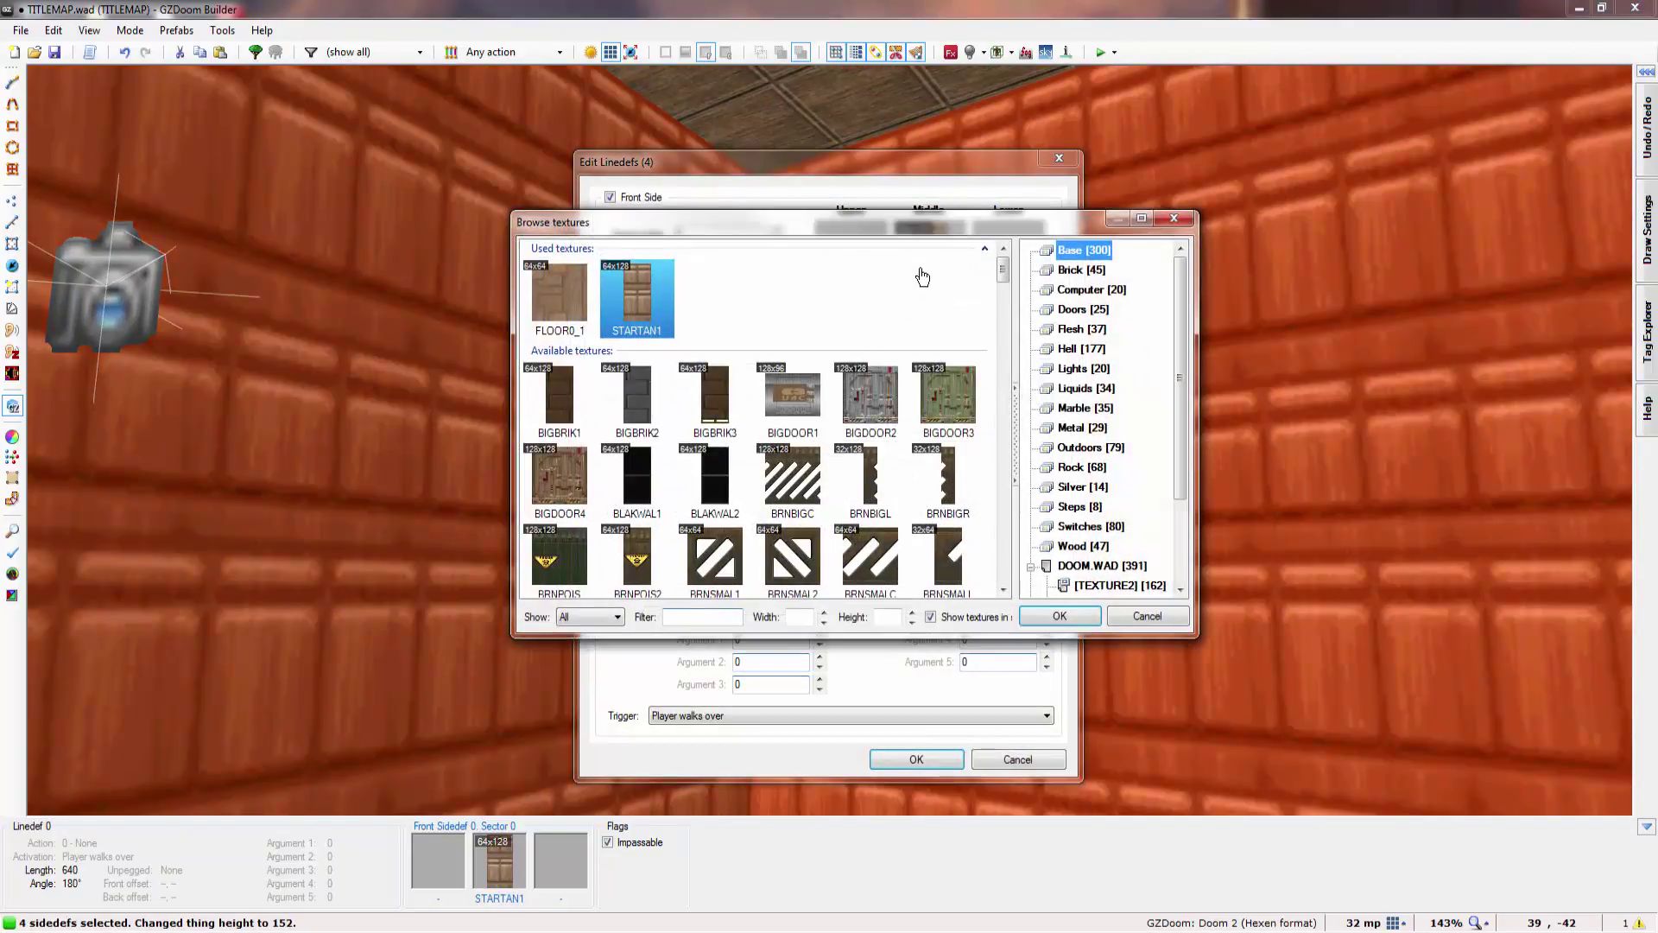
pyautogui.click(923, 276)
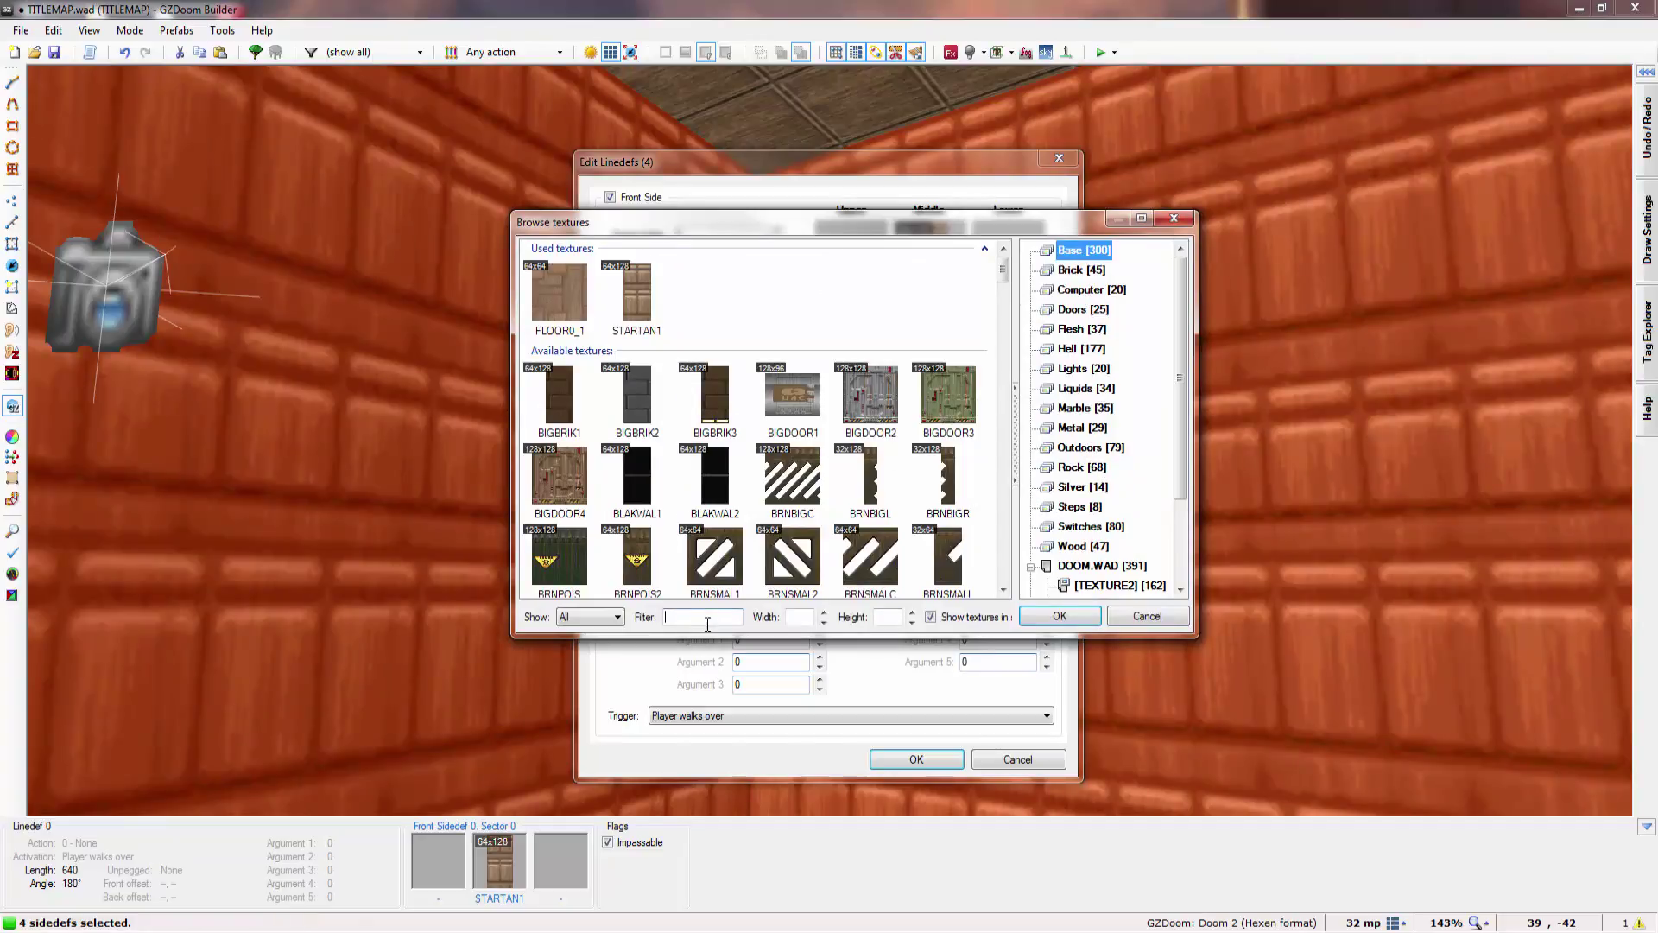
pyautogui.write('SKY')
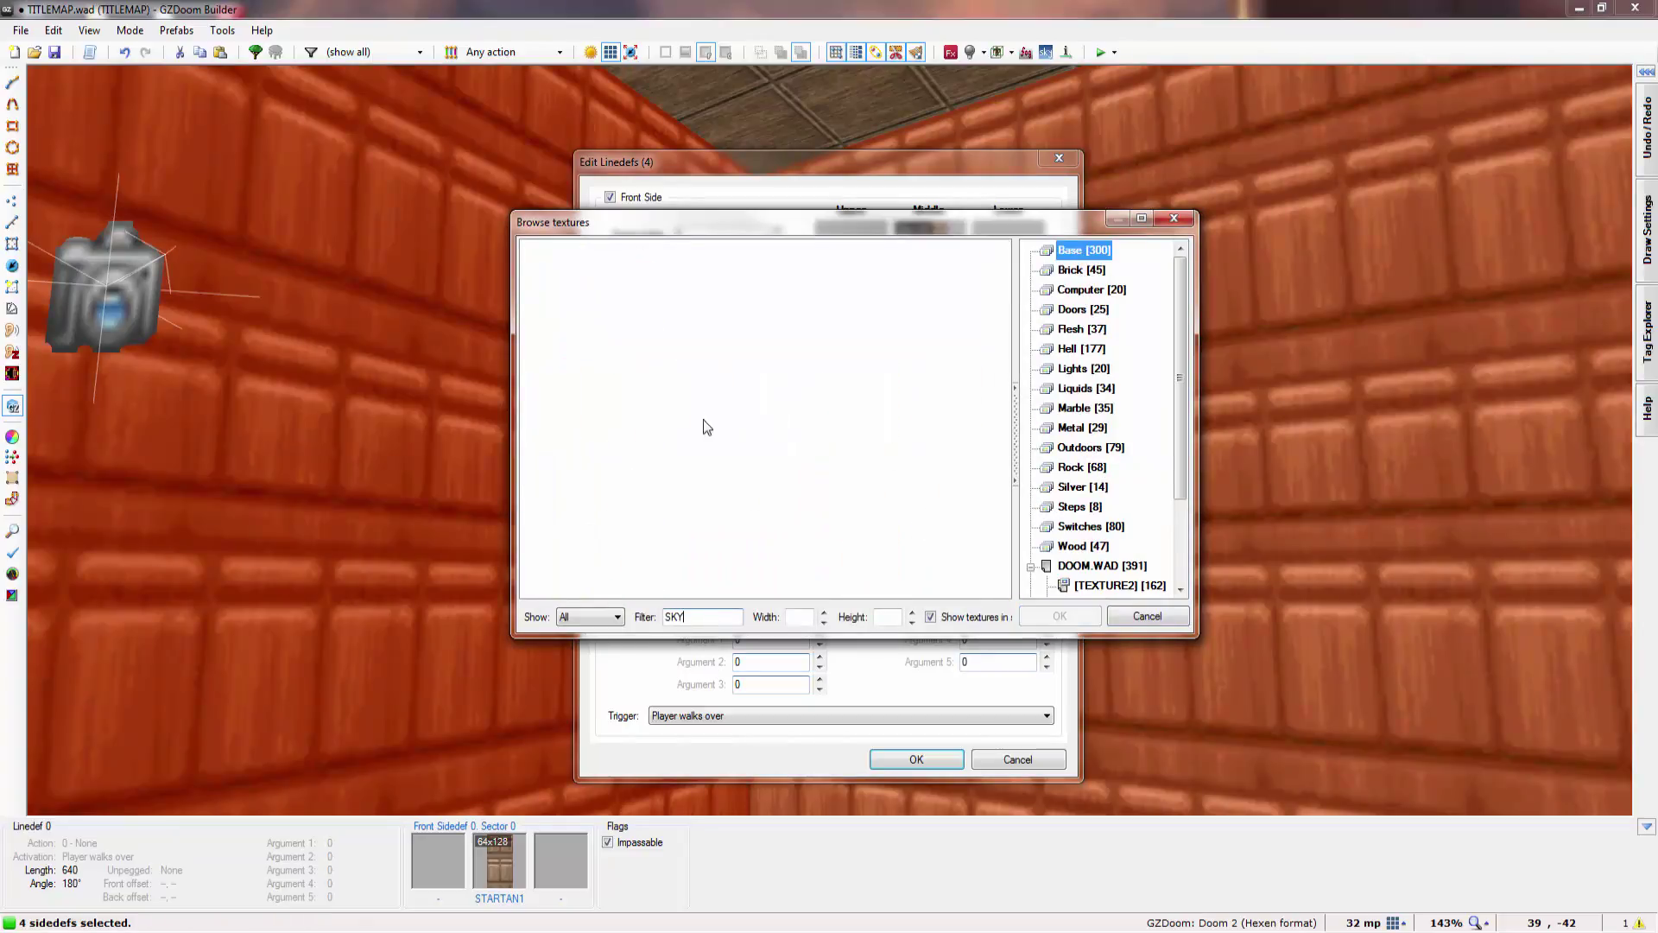
pyautogui.press('BackSpace')
pyautogui.press('BackSpace')
pyautogui.press('BackSpace')
pyautogui.write('F')
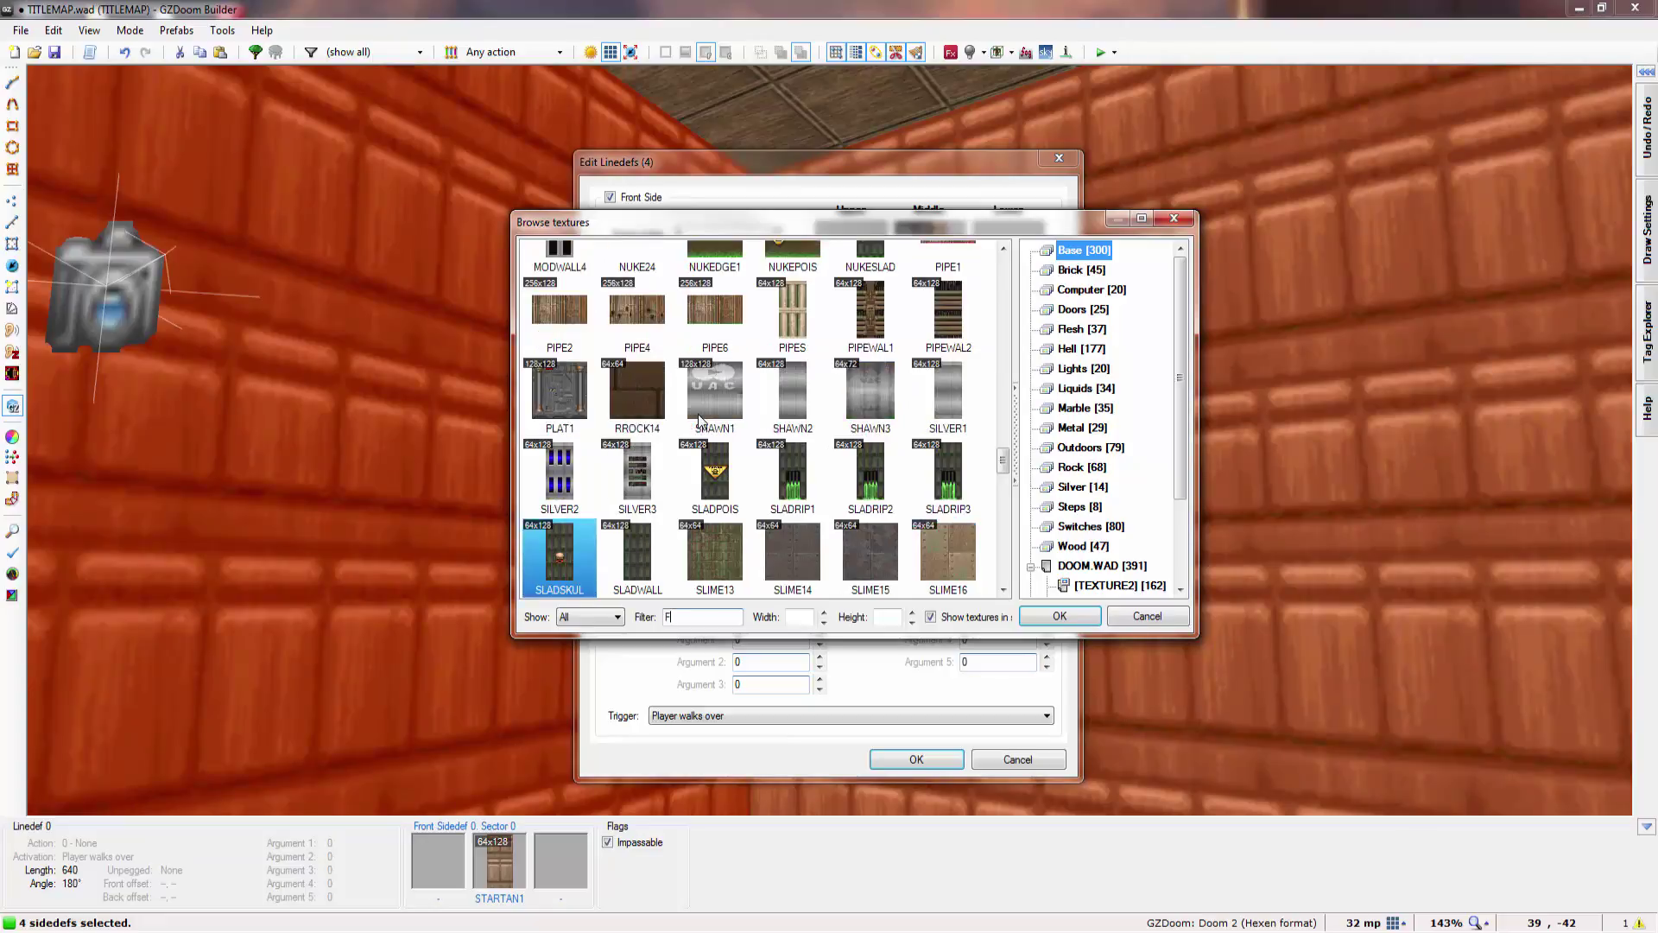
pyautogui.write('_SKY')
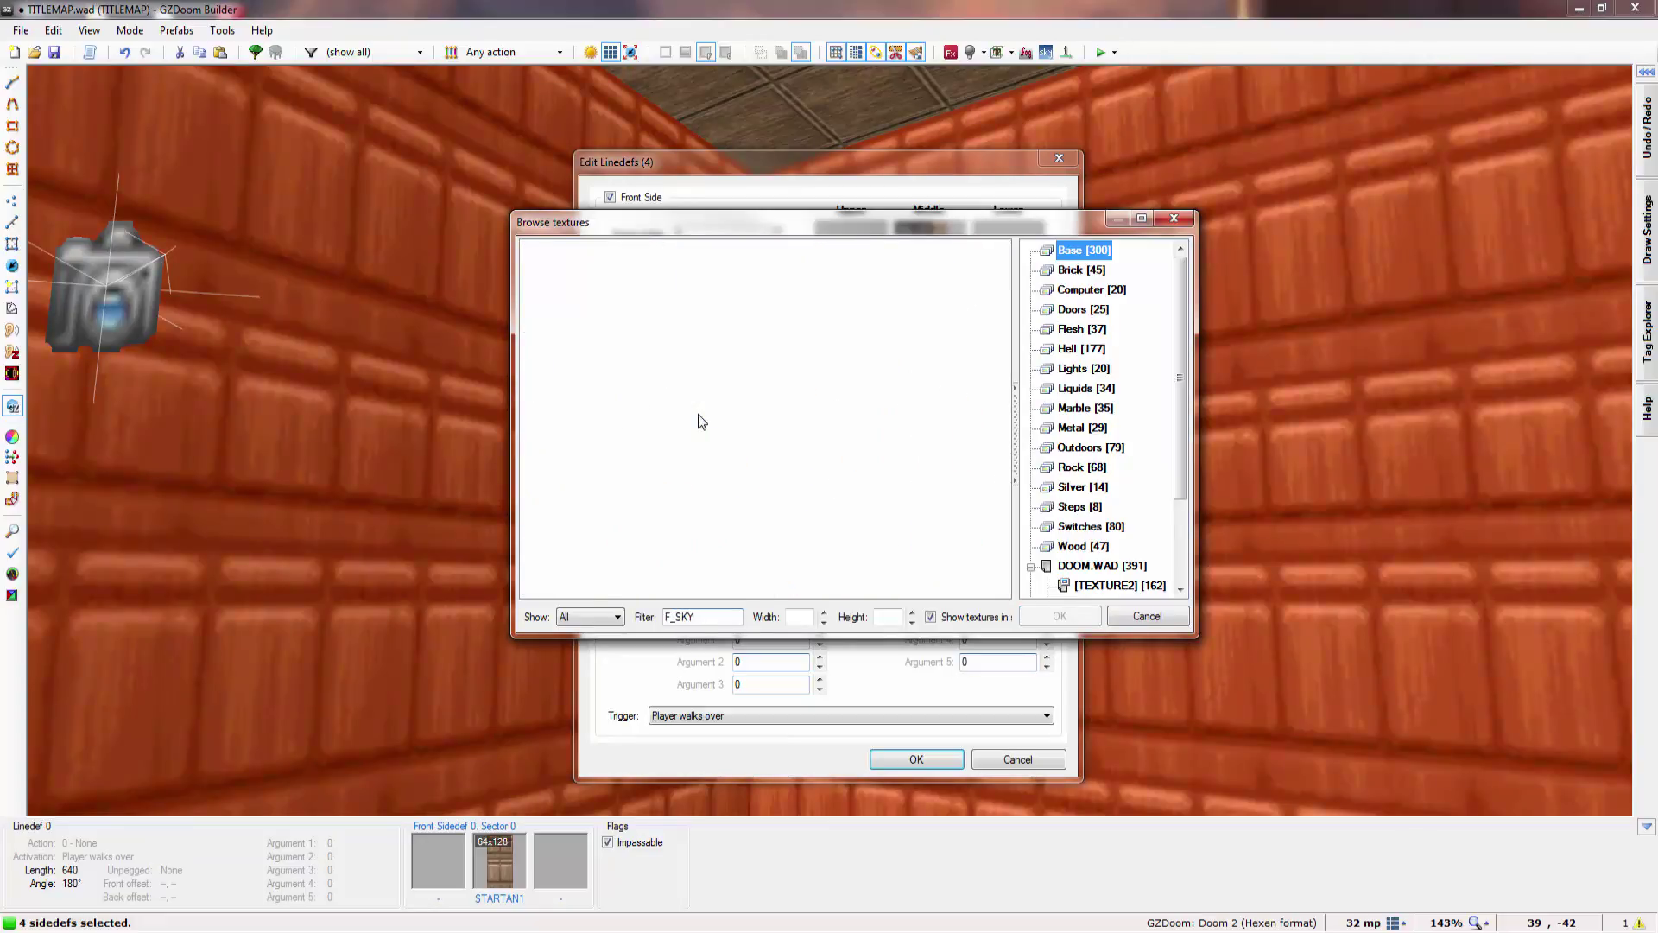
pyautogui.click(1124, 568)
pyautogui.doubleClick(561, 318)
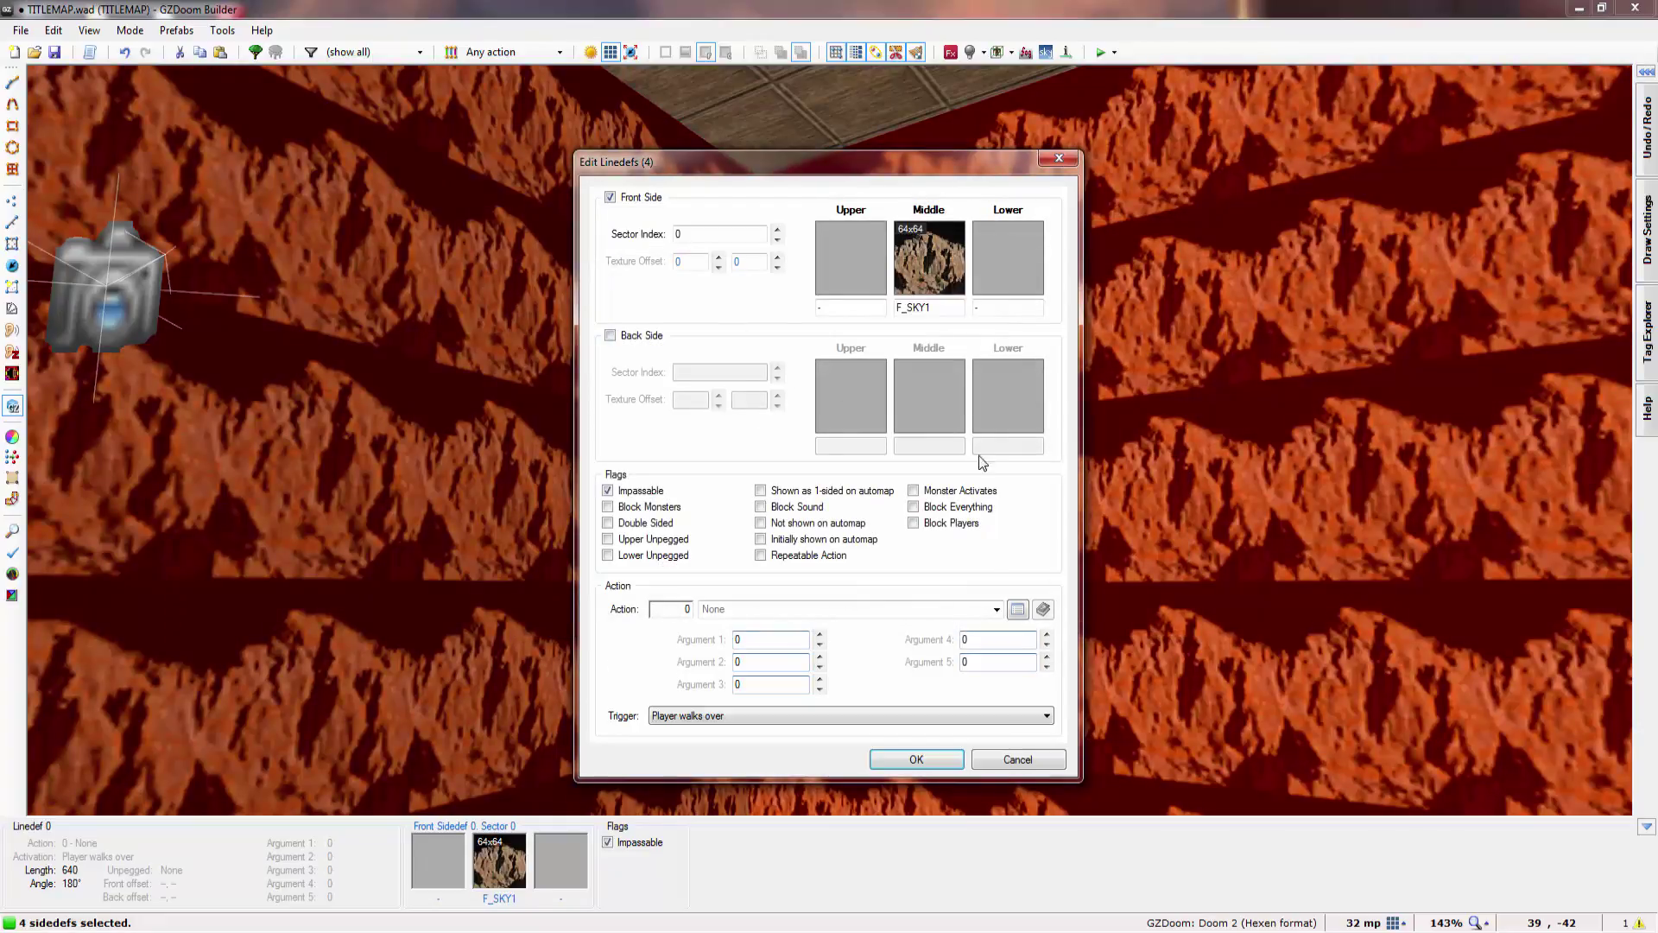
# - Apply the F_SKY1 wall texture, then copy it from a wall onto the ceiling
pyautogui.click(916, 759)
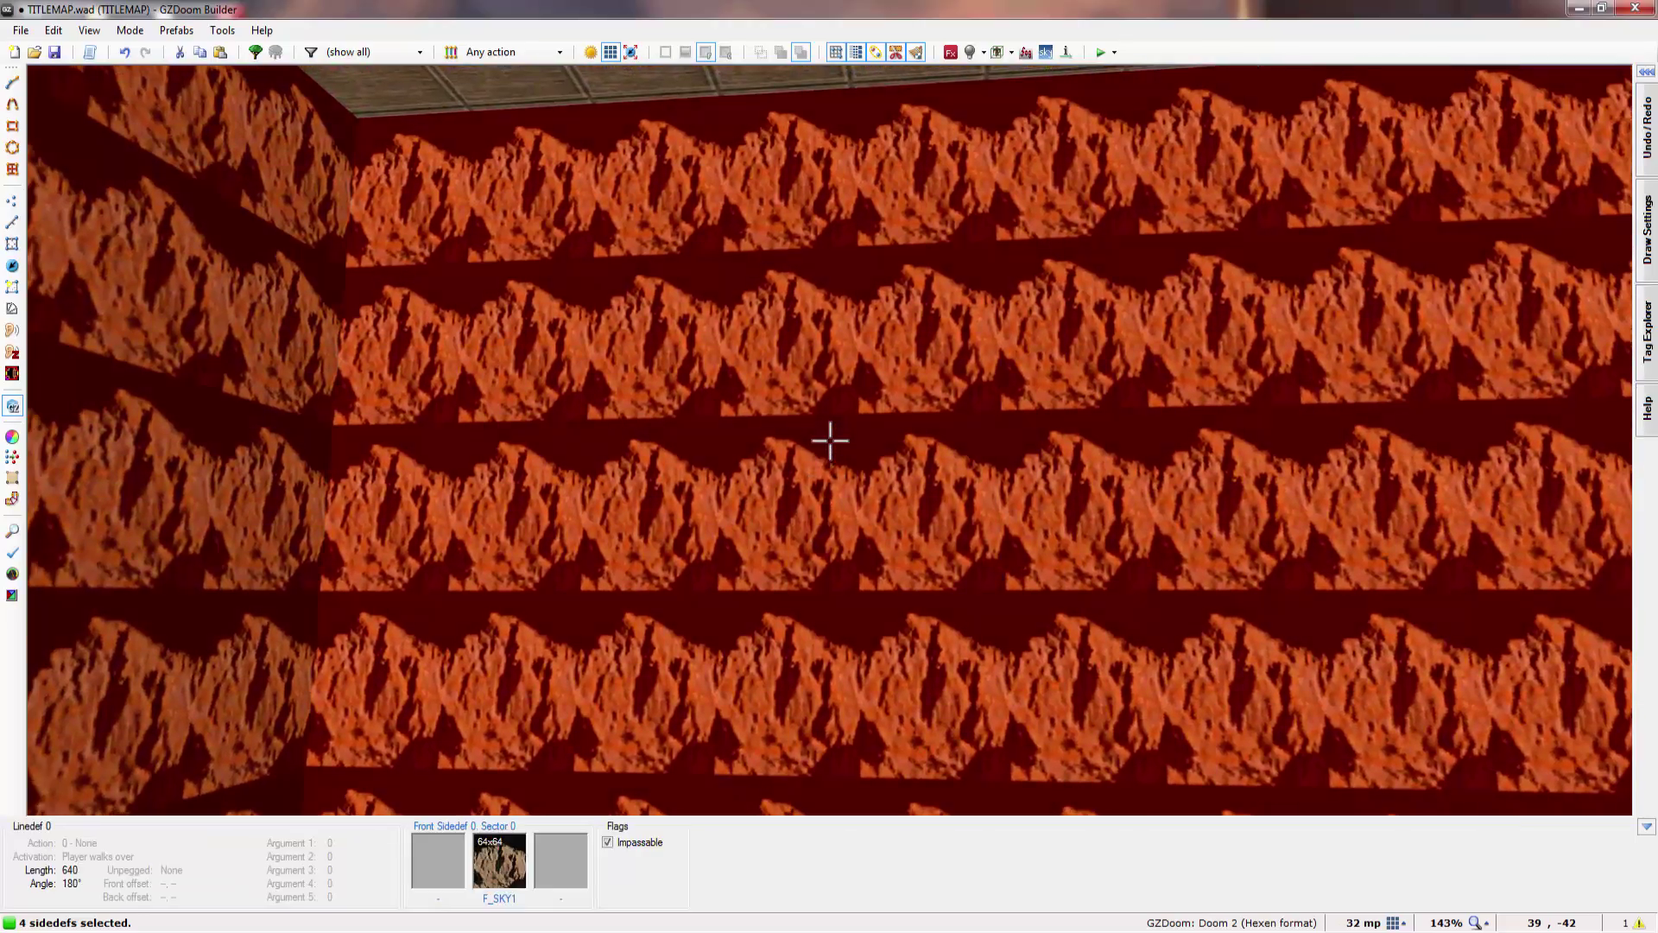
pyautogui.press('c')
pyautogui.click(829, 440)
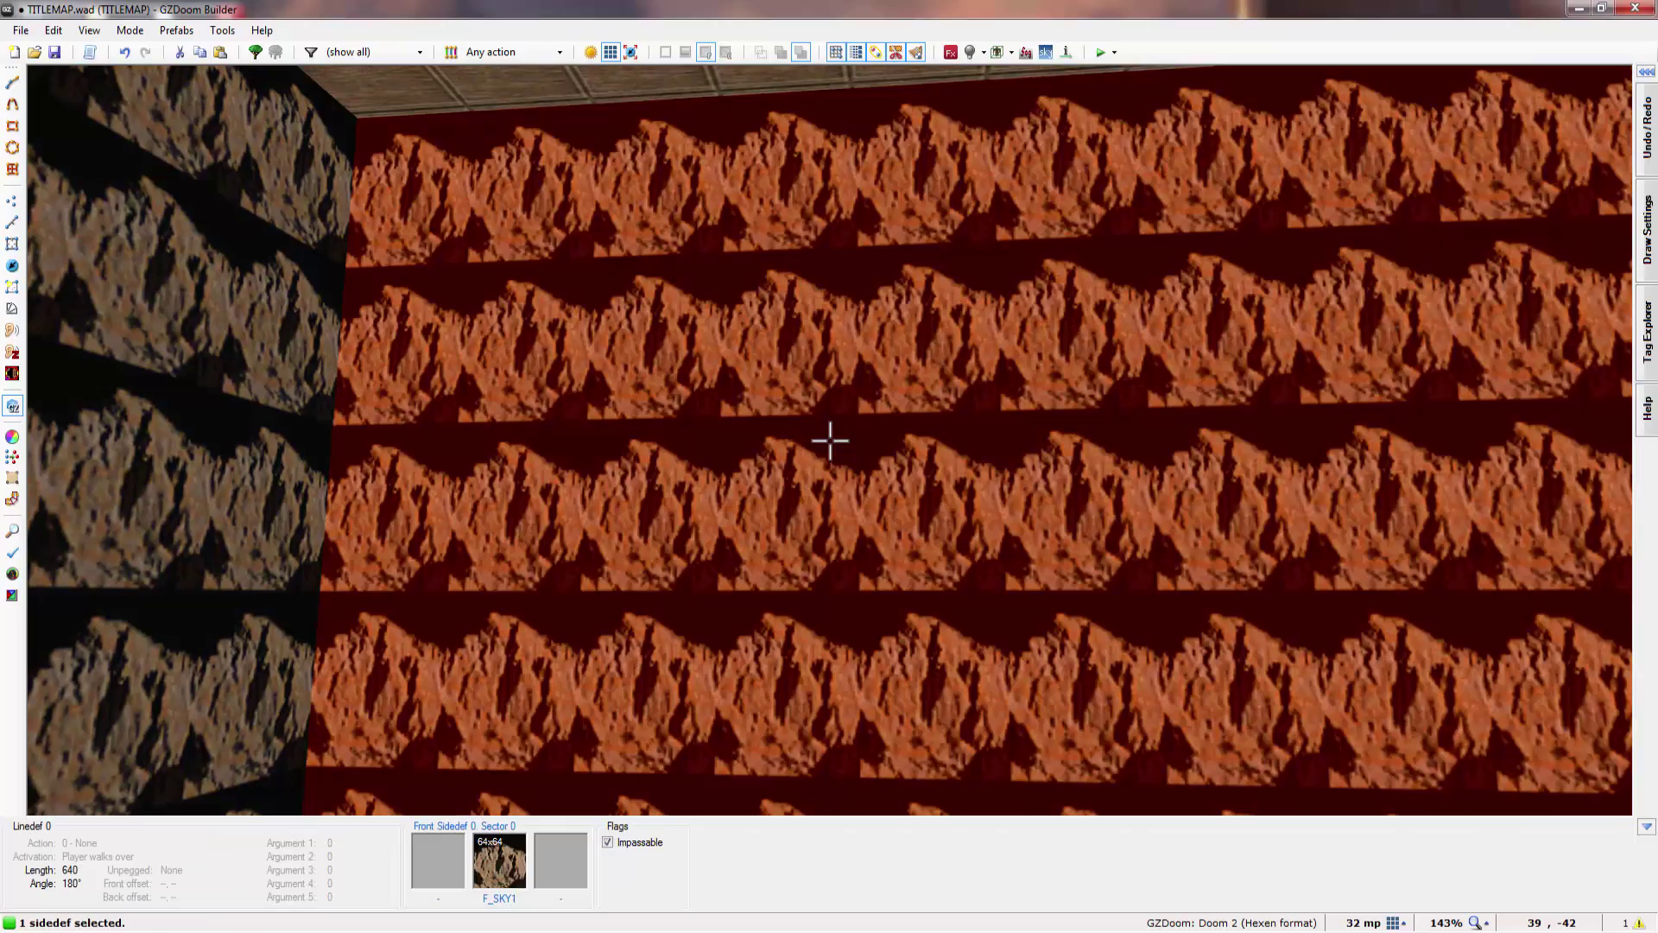
pyautogui.hotkey('ctrl', 'c')
pyautogui.click(829, 441)
pyautogui.hotkey('ctrl', 'v')
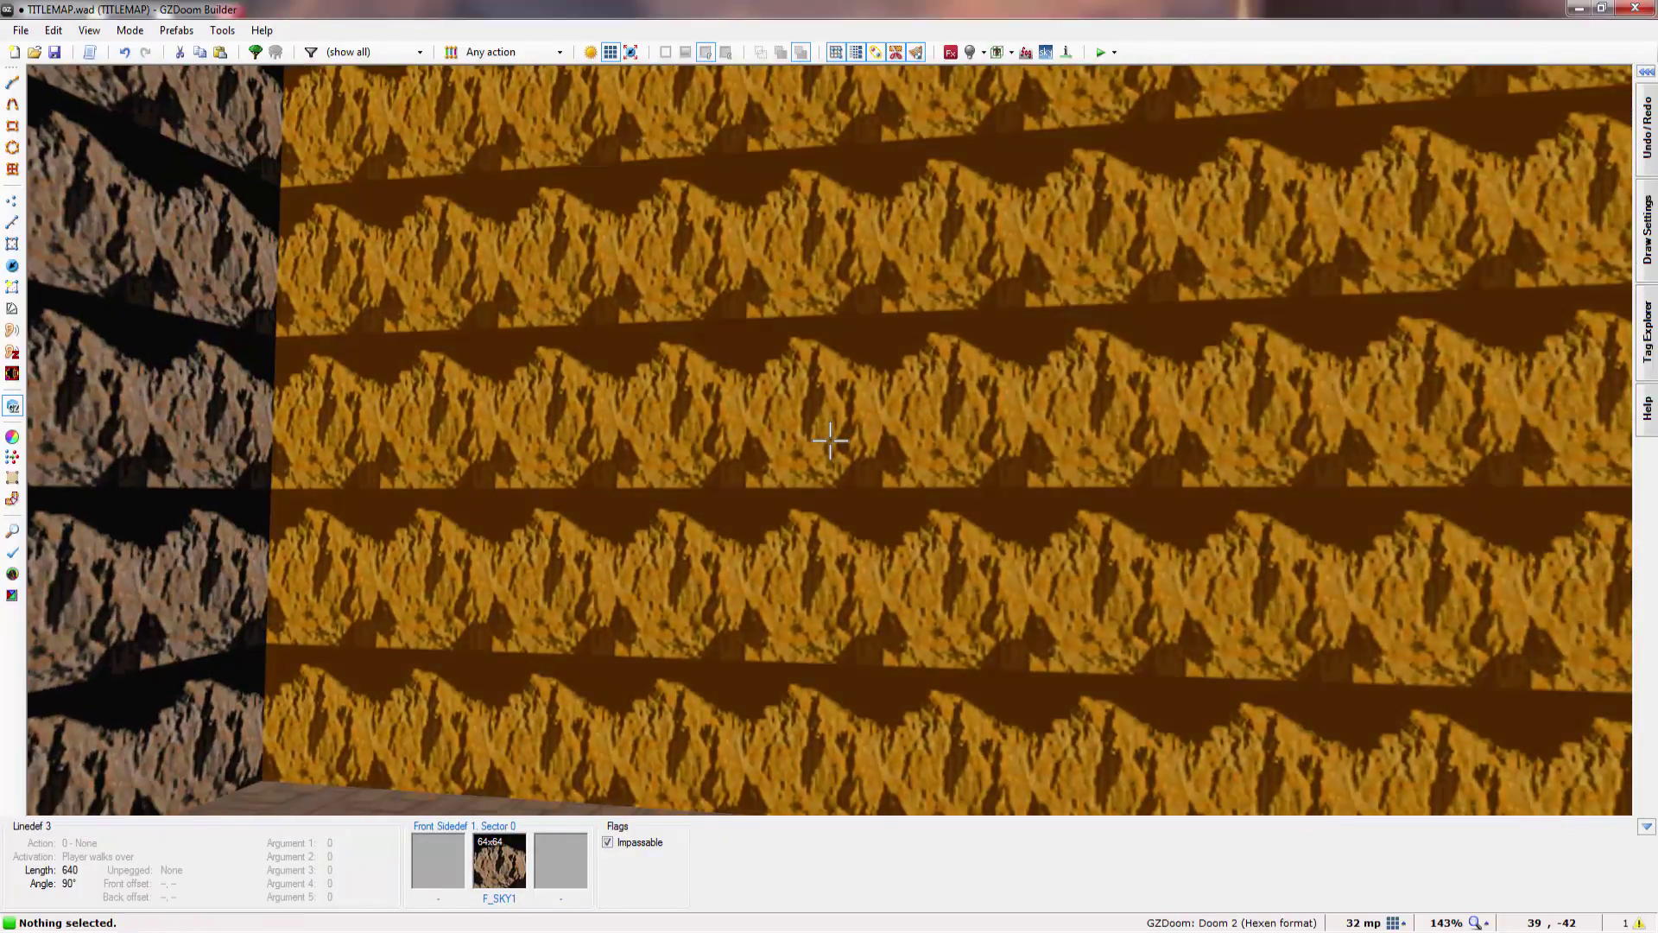
# - Undo the sky paste on the floor, keeping FLOOR0_1, and open its flat browser
pyautogui.hotkey('ctrl', 'c')
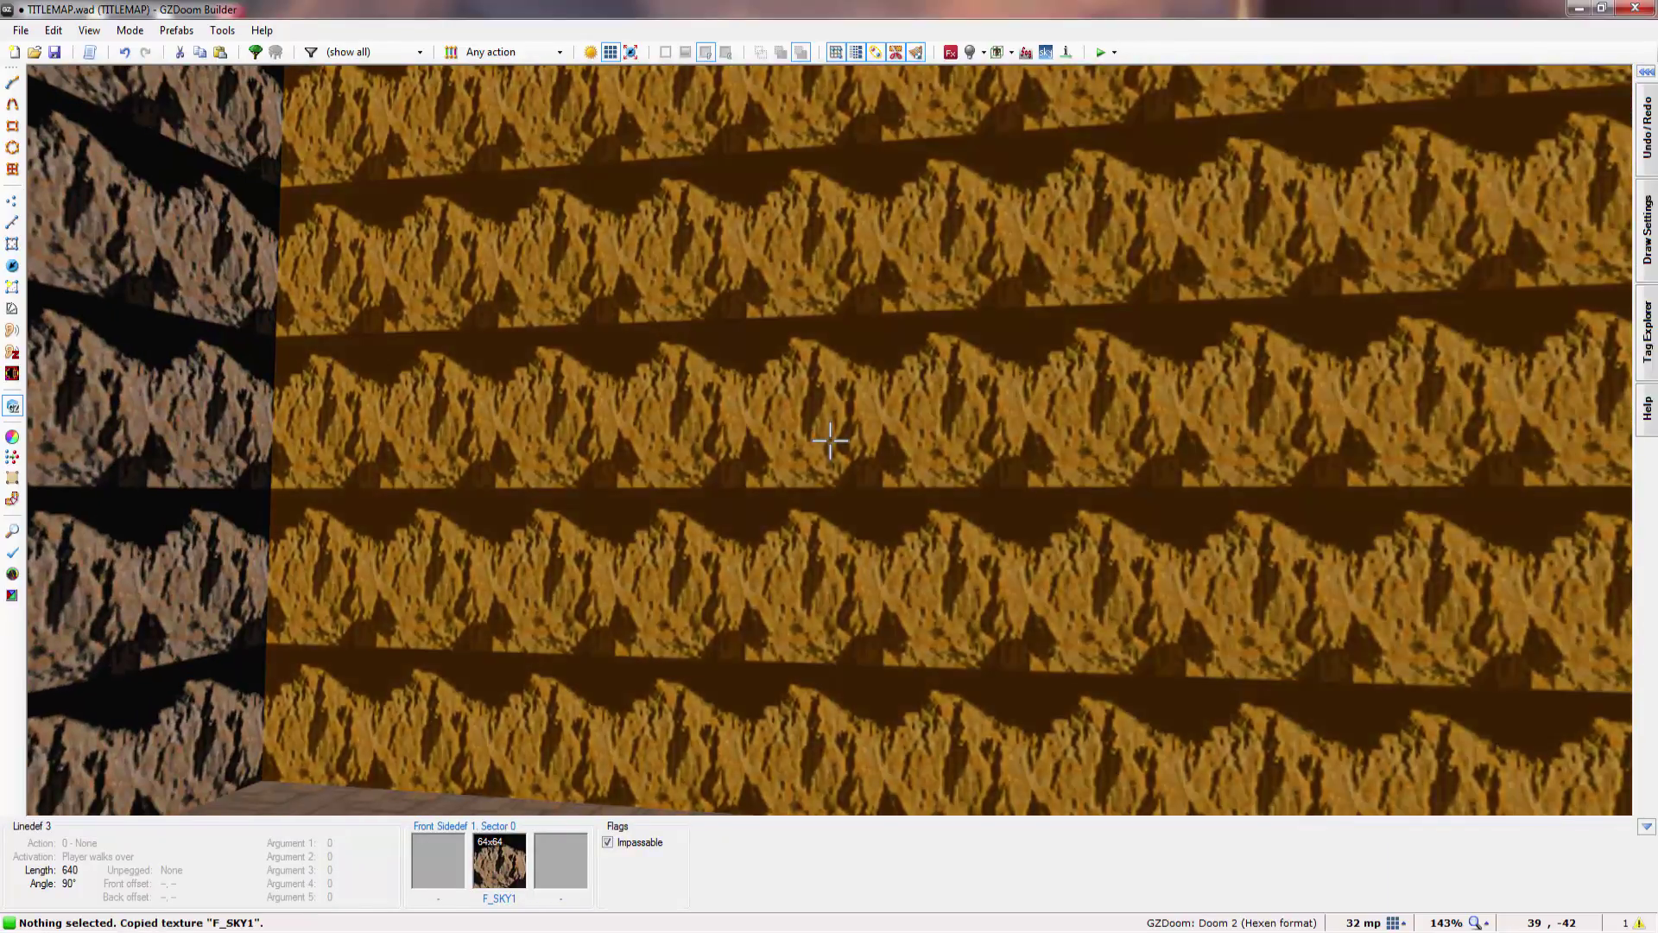
pyautogui.hotkey('ctrl', 'v')
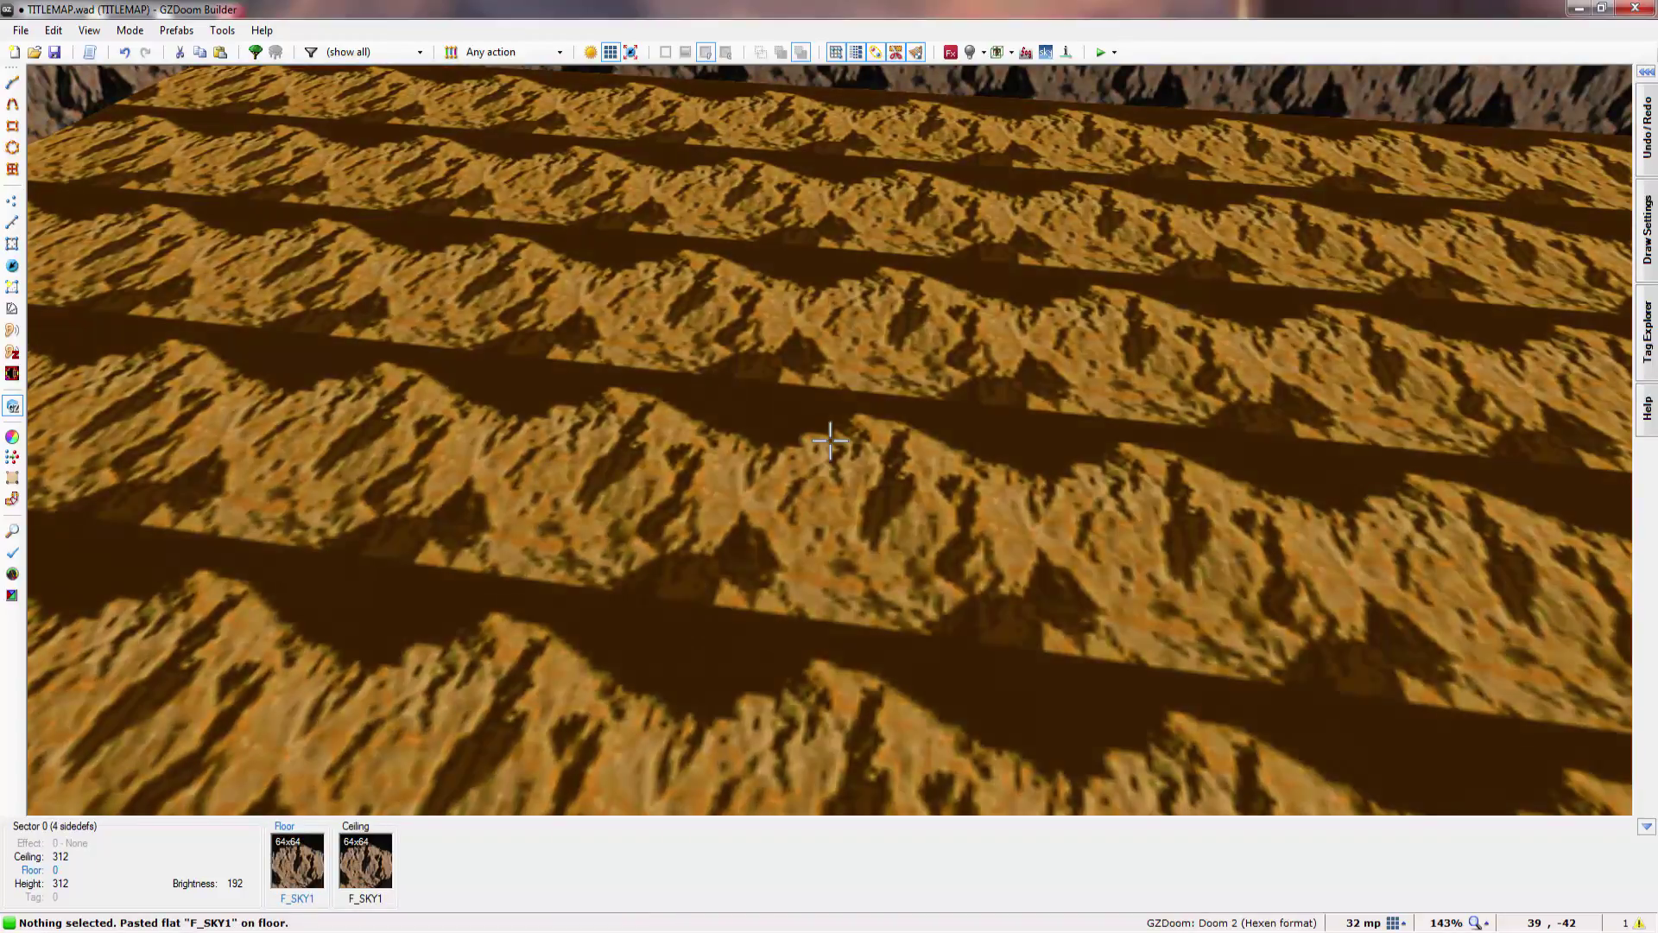
pyautogui.hotkey('ctrl', 'z')
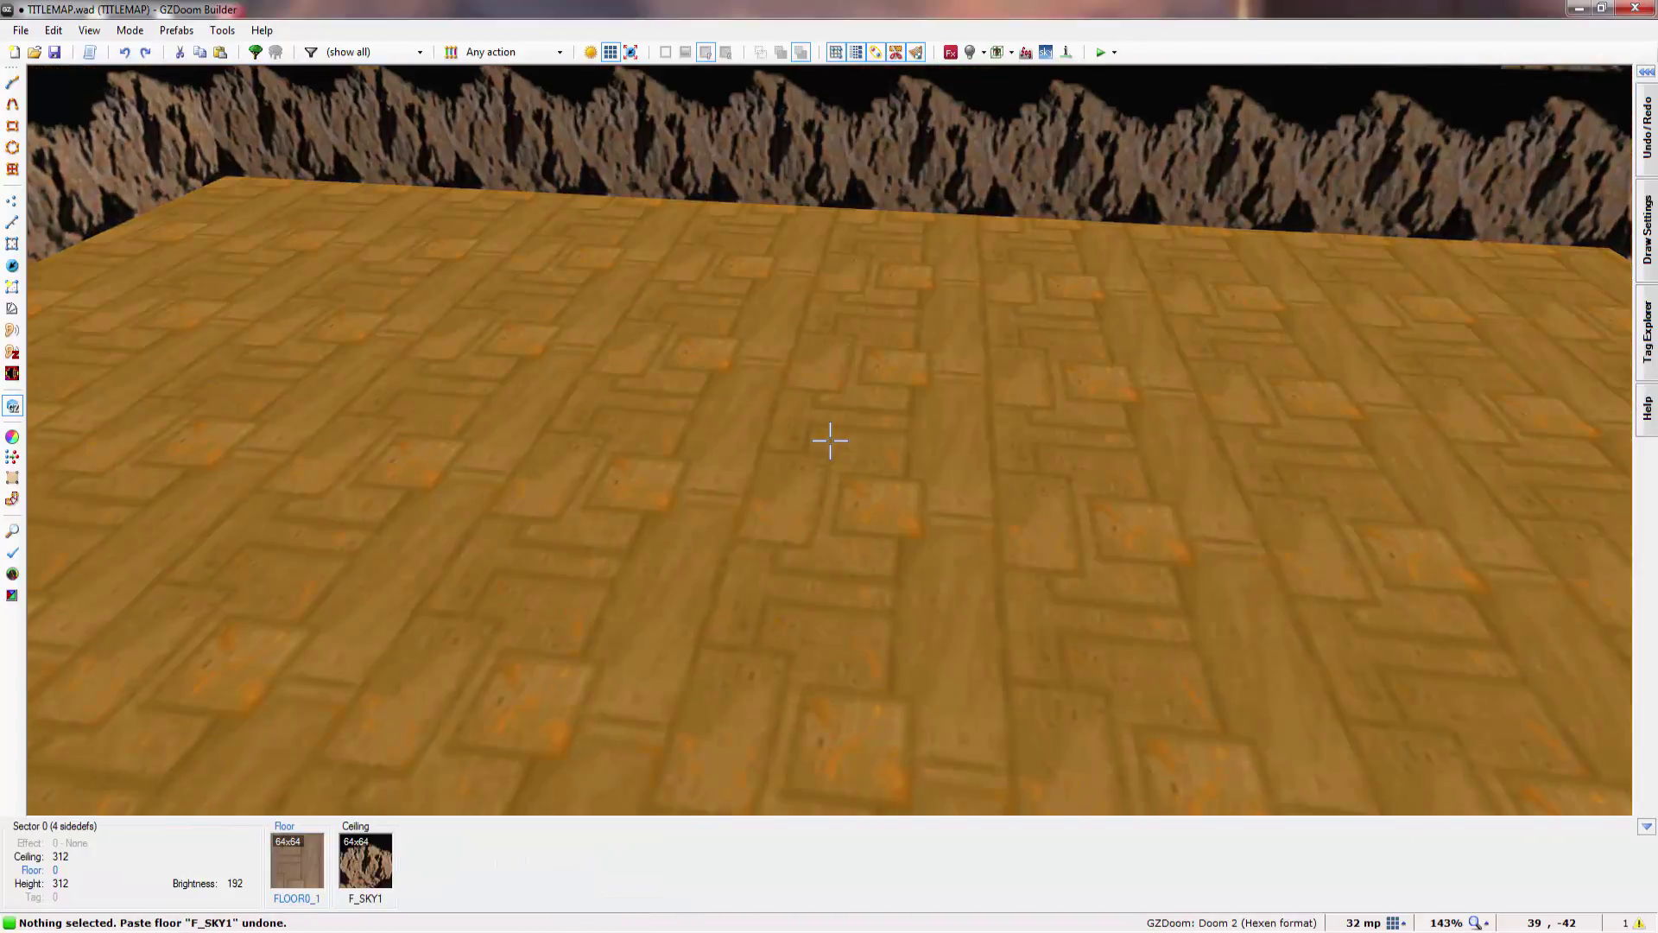
pyautogui.rightClick(830, 441)
pyautogui.click(881, 421)
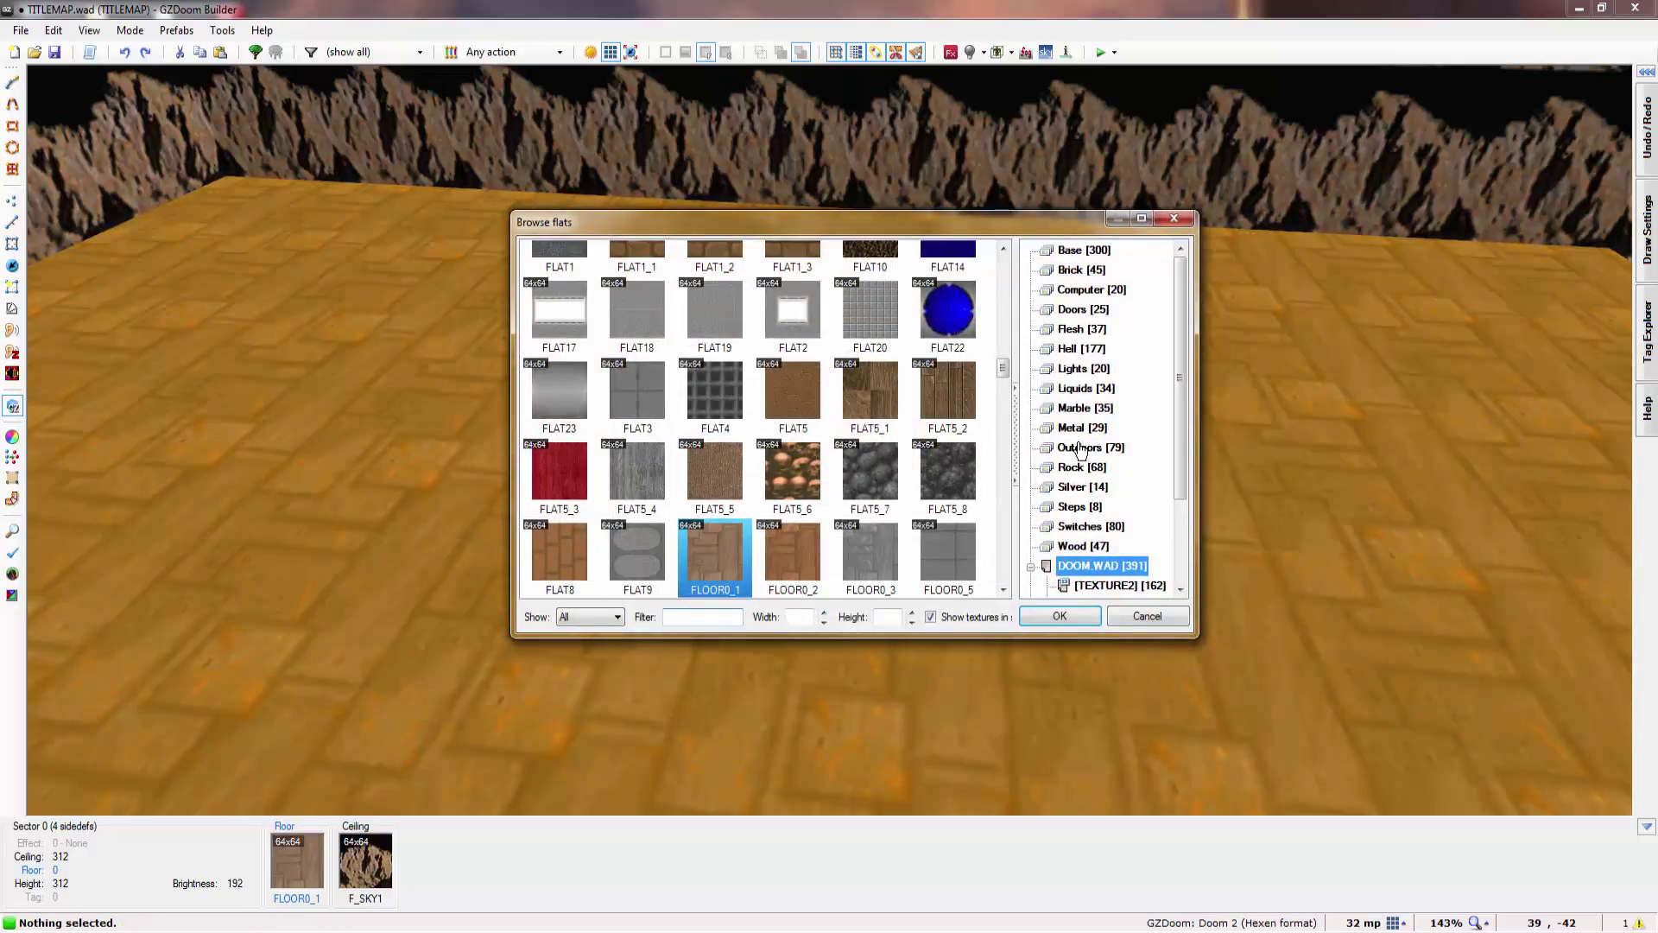
# - Set the room's floor flat to GRASS2 from the Outdoors category
pyautogui.click(1075, 447)
pyautogui.scroll(6, 793, 372)
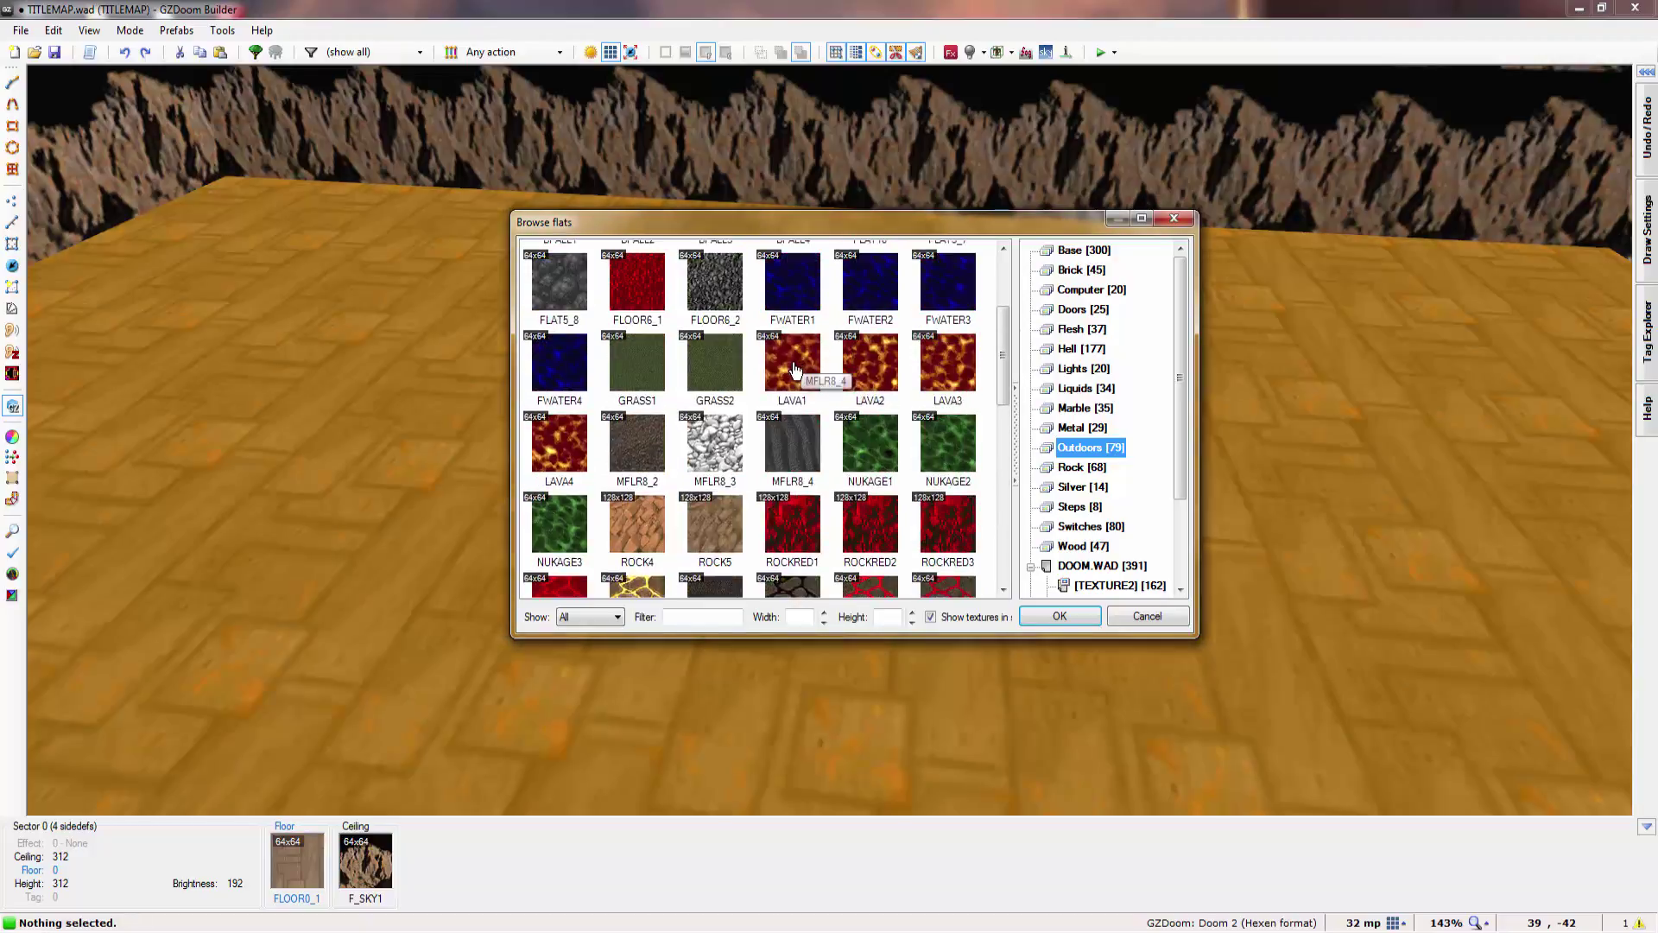
pyautogui.scroll(2, 793, 371)
pyautogui.doubleClick(715, 530)
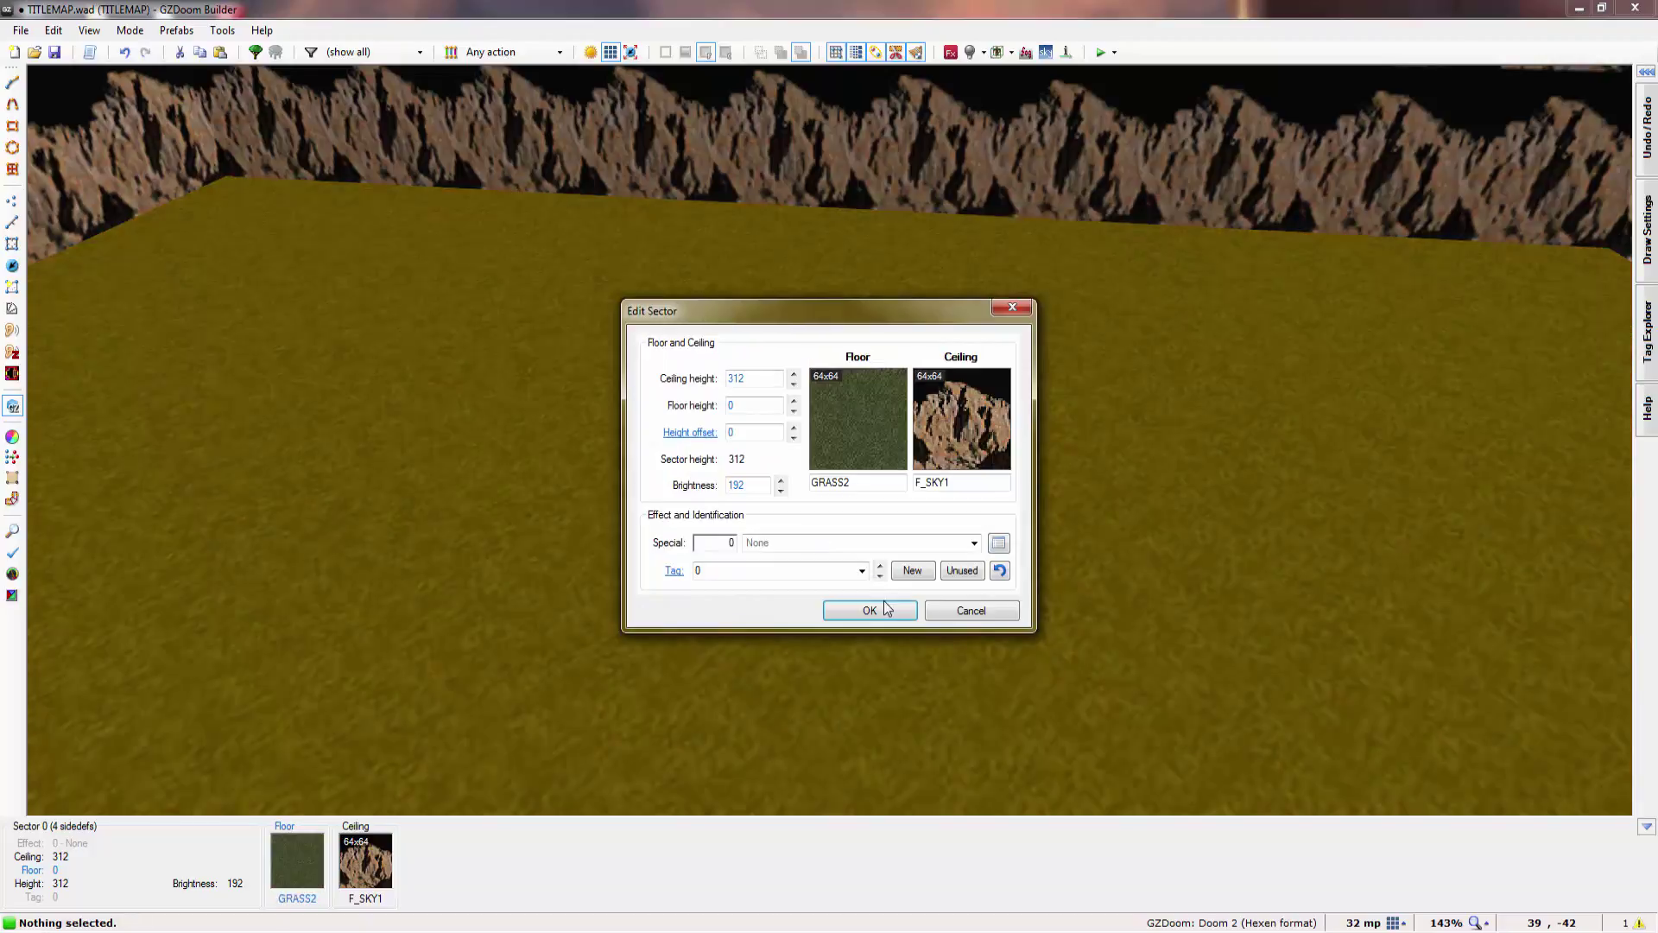
pyautogui.click(870, 610)
# - Back in the 2D map, set the Aiming Camera's pitch to 15
pyautogui.press('w')
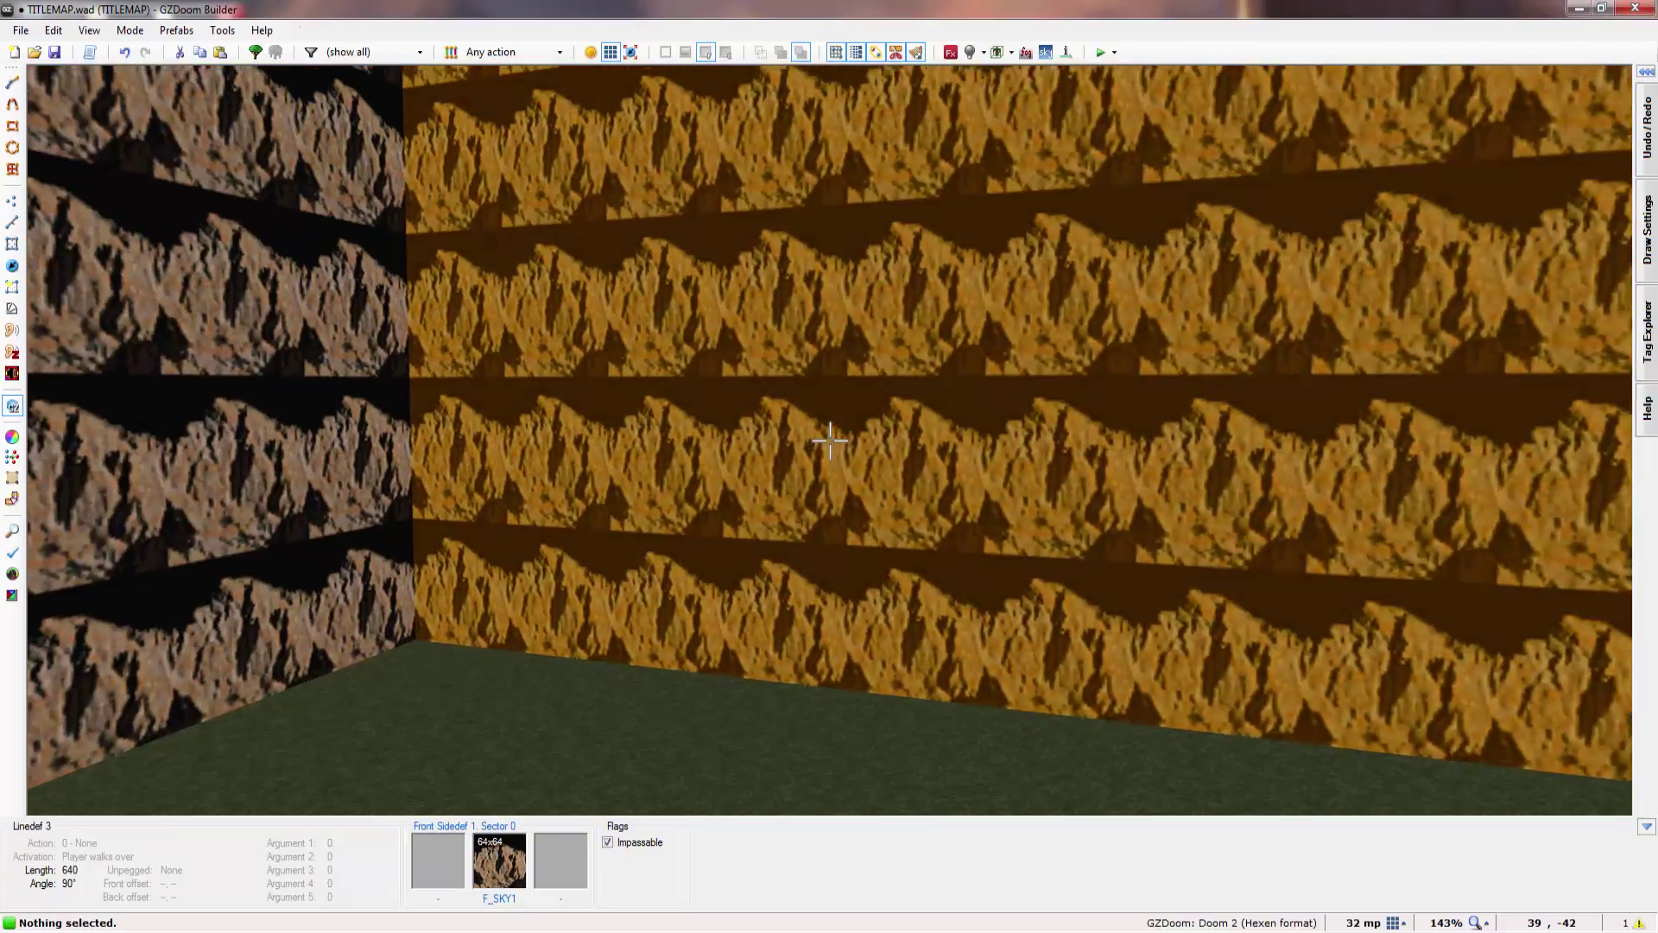
pyautogui.press('t')
pyautogui.rightClick(793, 665)
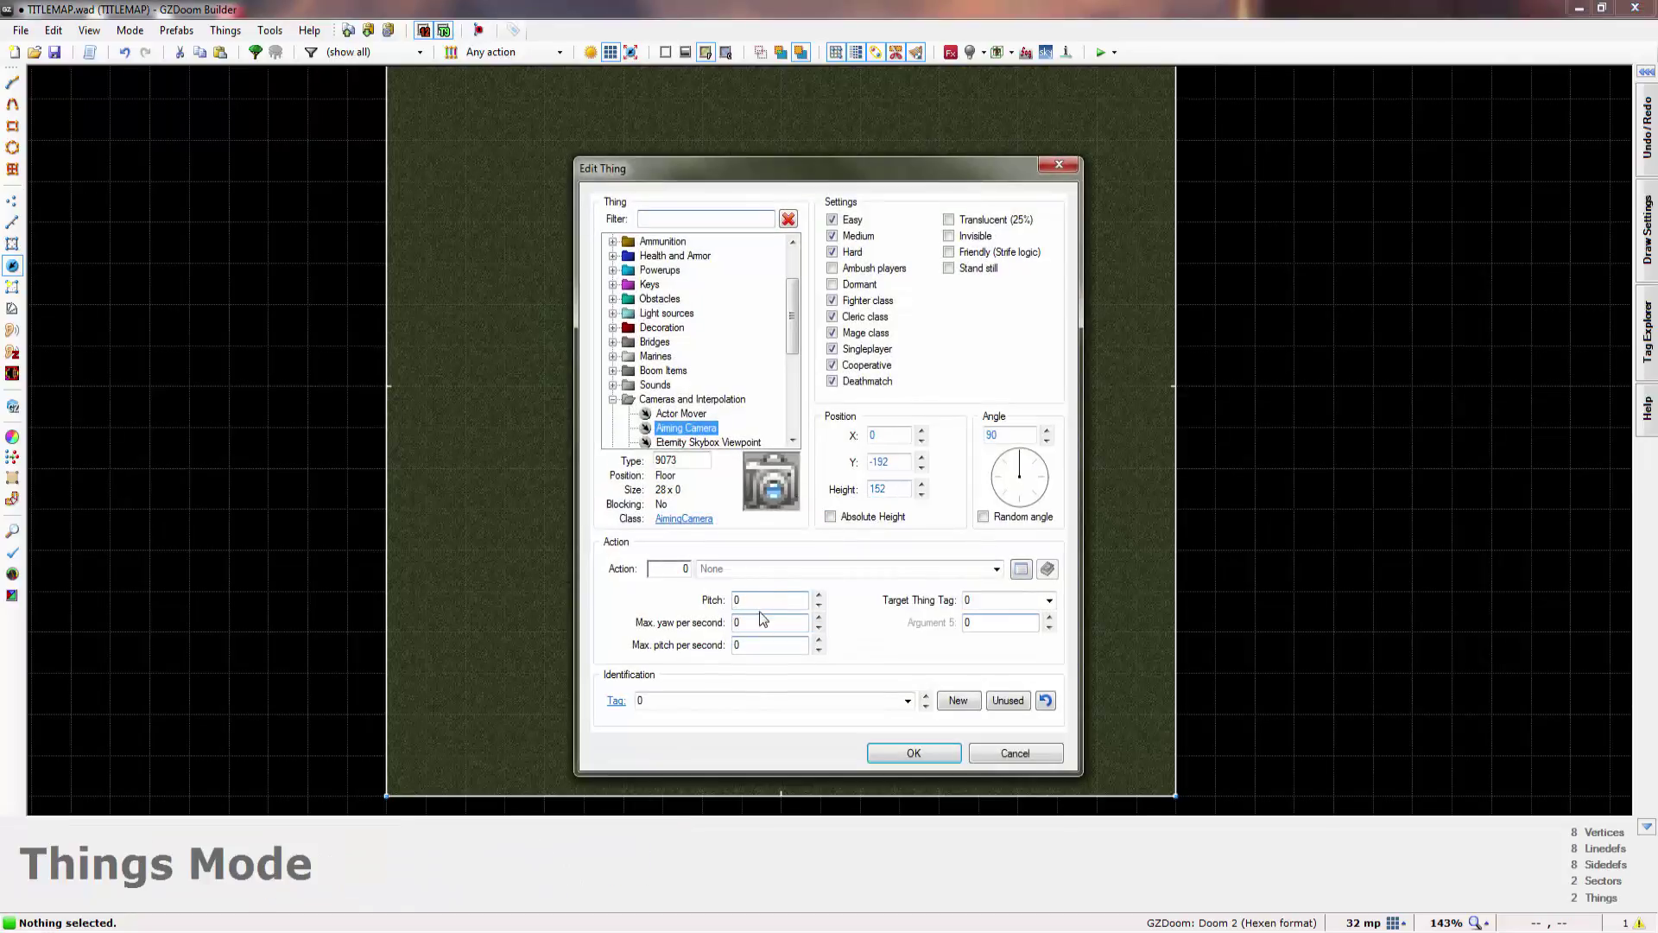
pyautogui.click(761, 603)
pyautogui.press('Return')
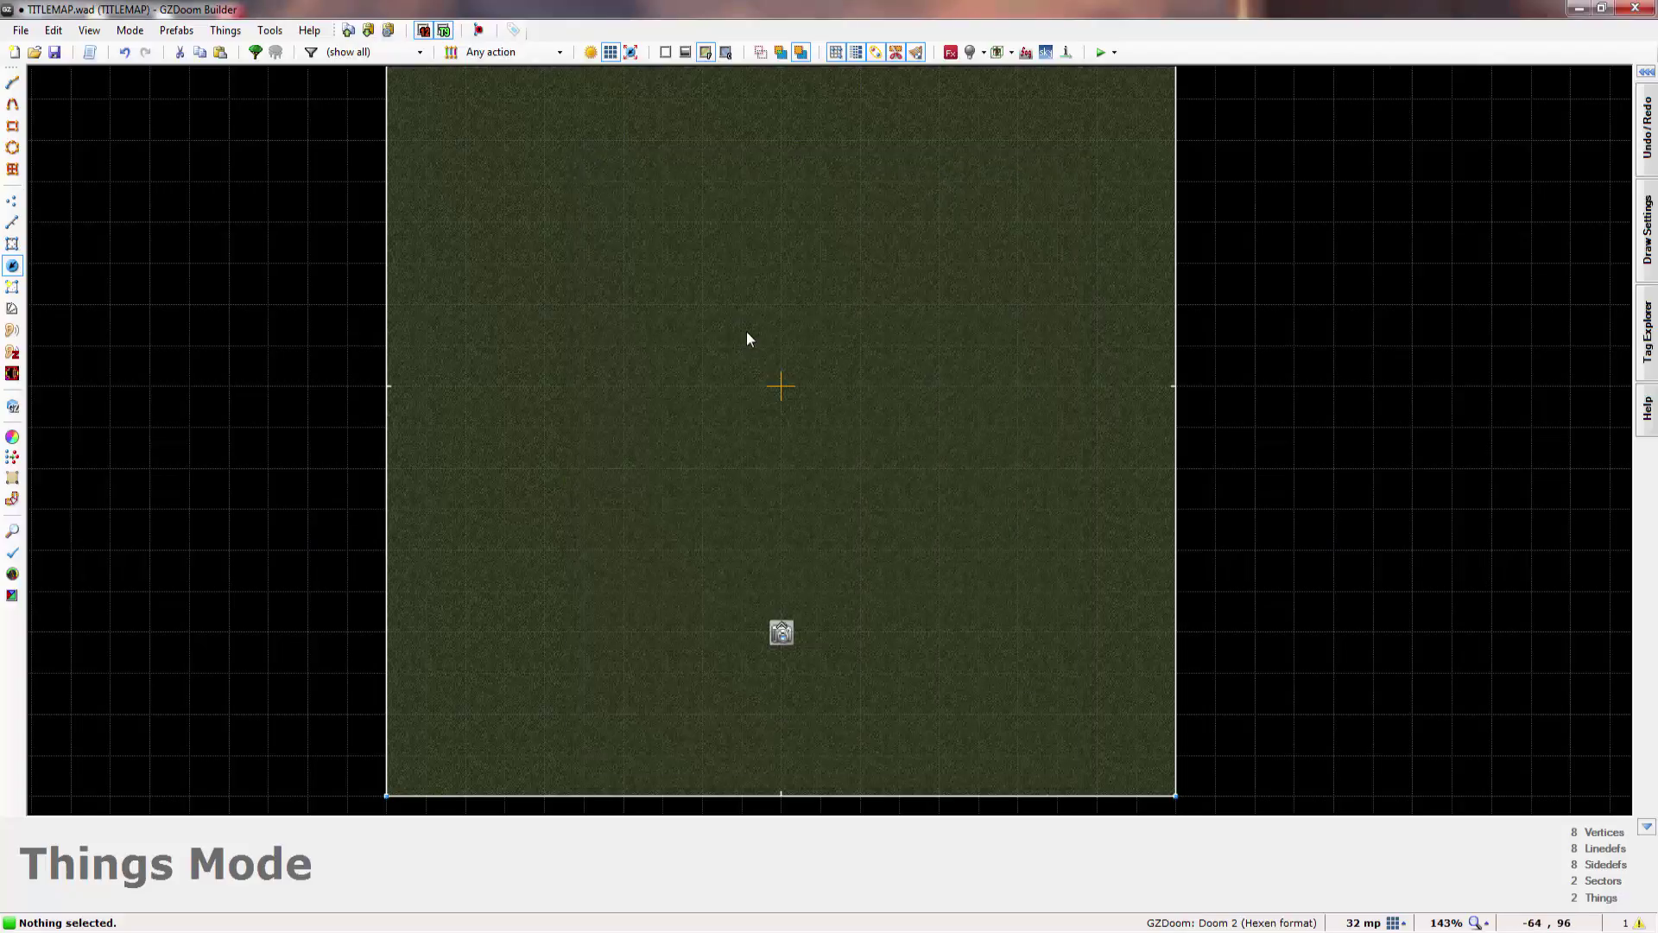
# - Make the thing at the room's centre a Cyberdemon from the Monsters category
pyautogui.rightClick(780, 388)
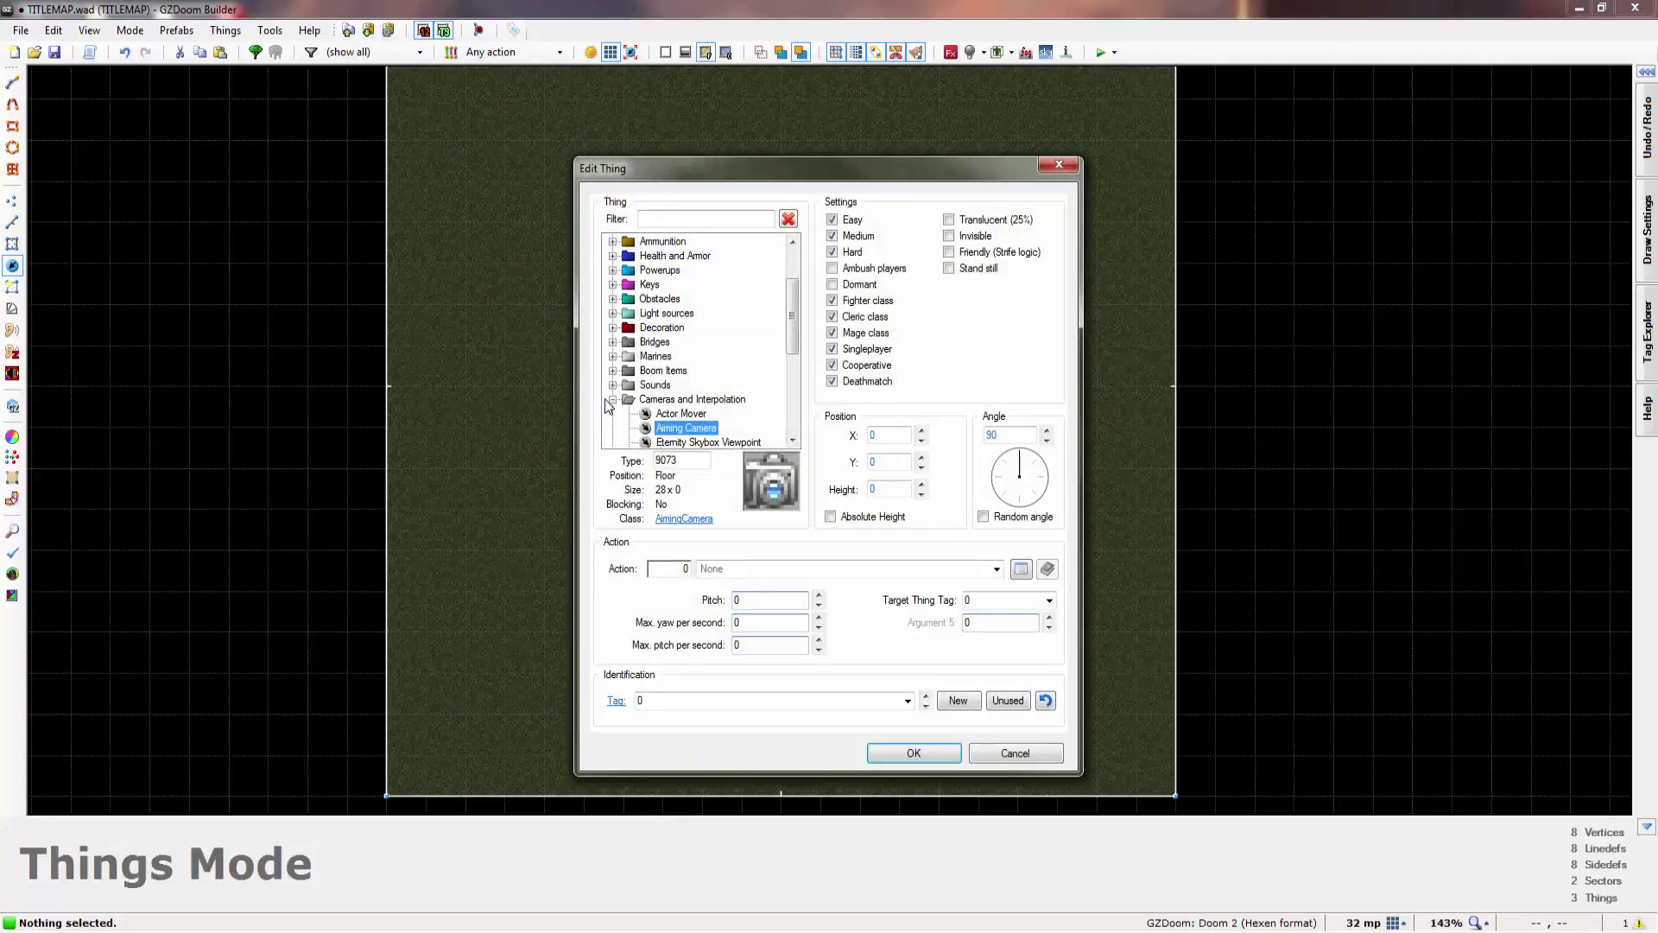
pyautogui.click(613, 399)
pyautogui.scroll(2, 632, 294)
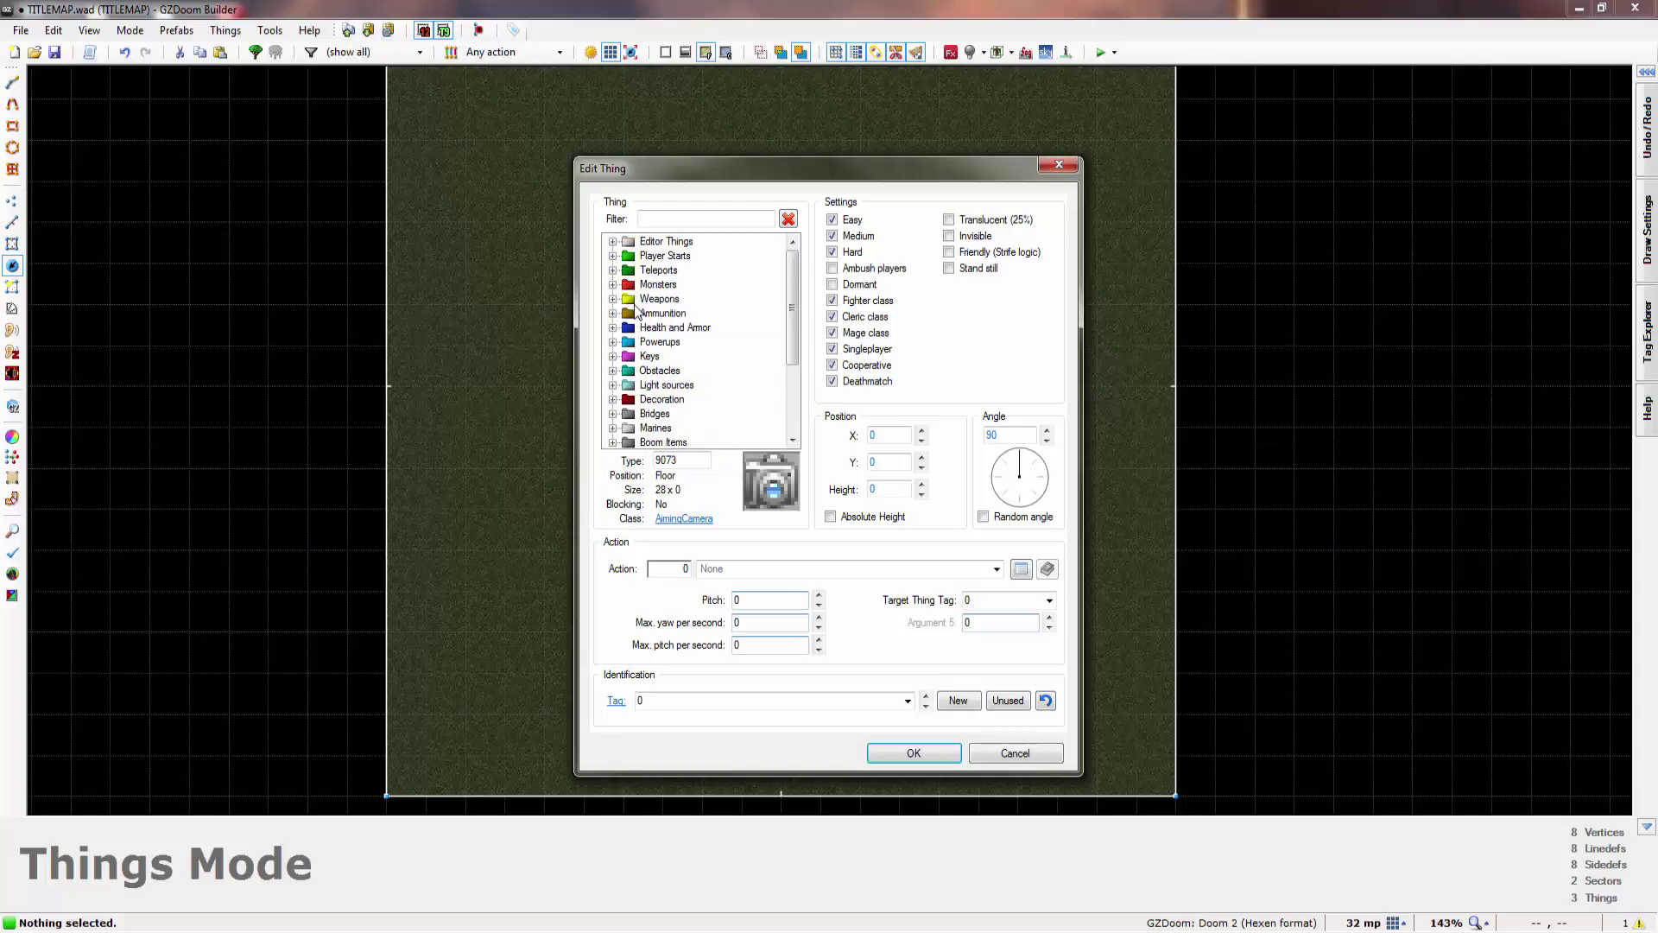
pyautogui.click(613, 284)
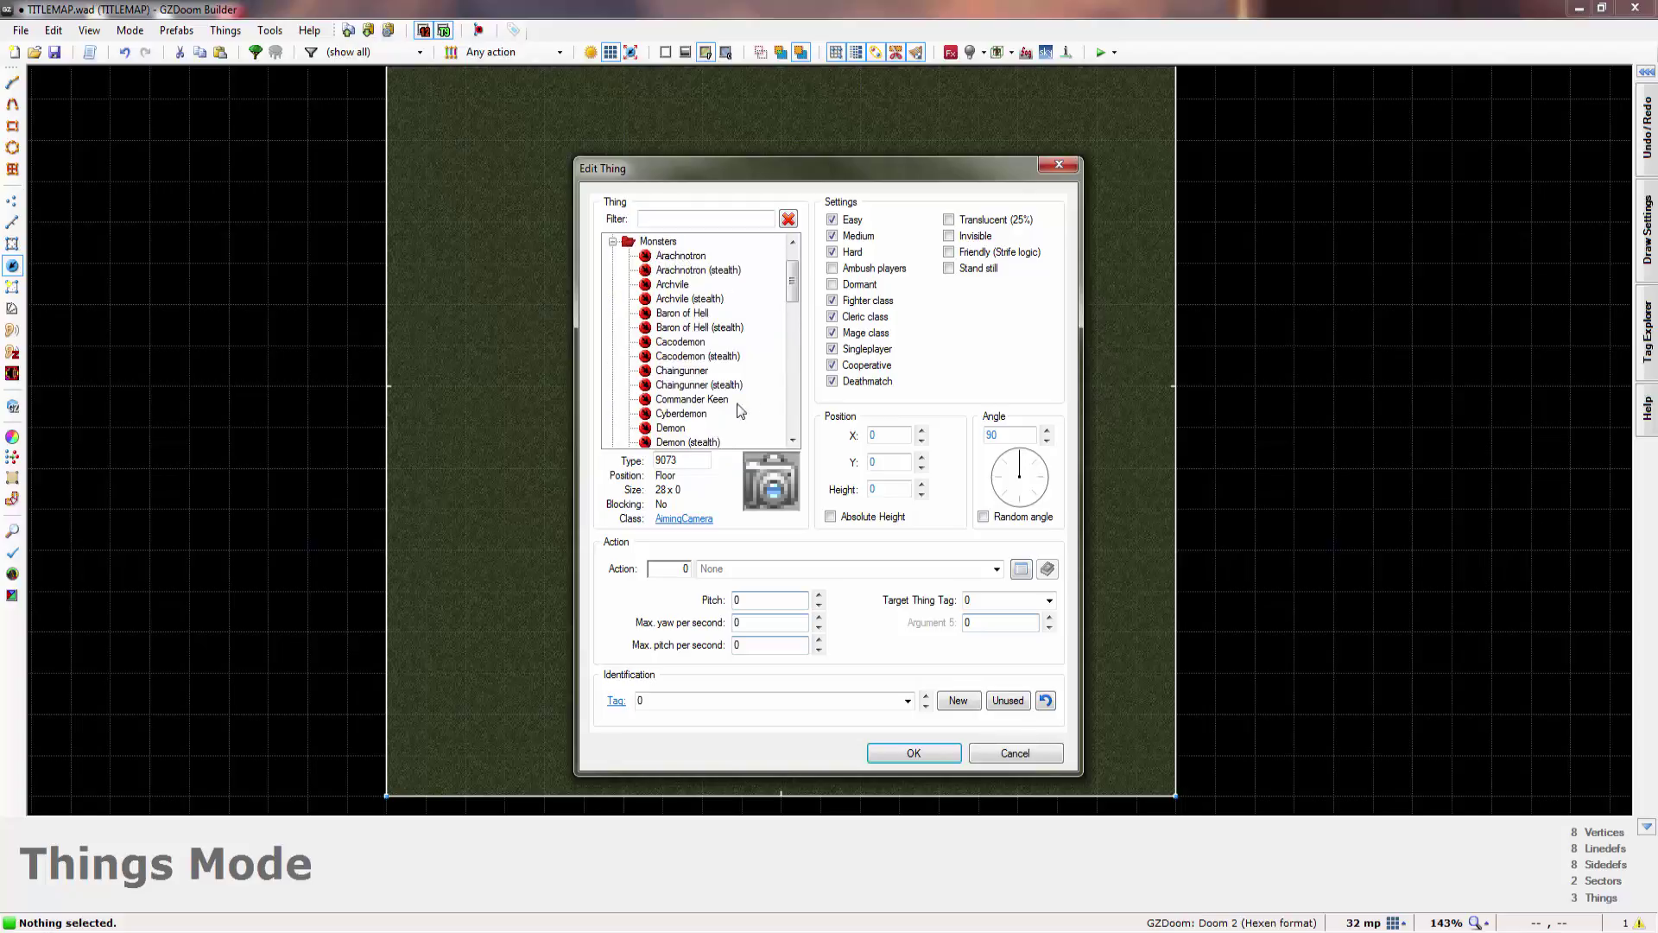
pyautogui.doubleClick(697, 412)
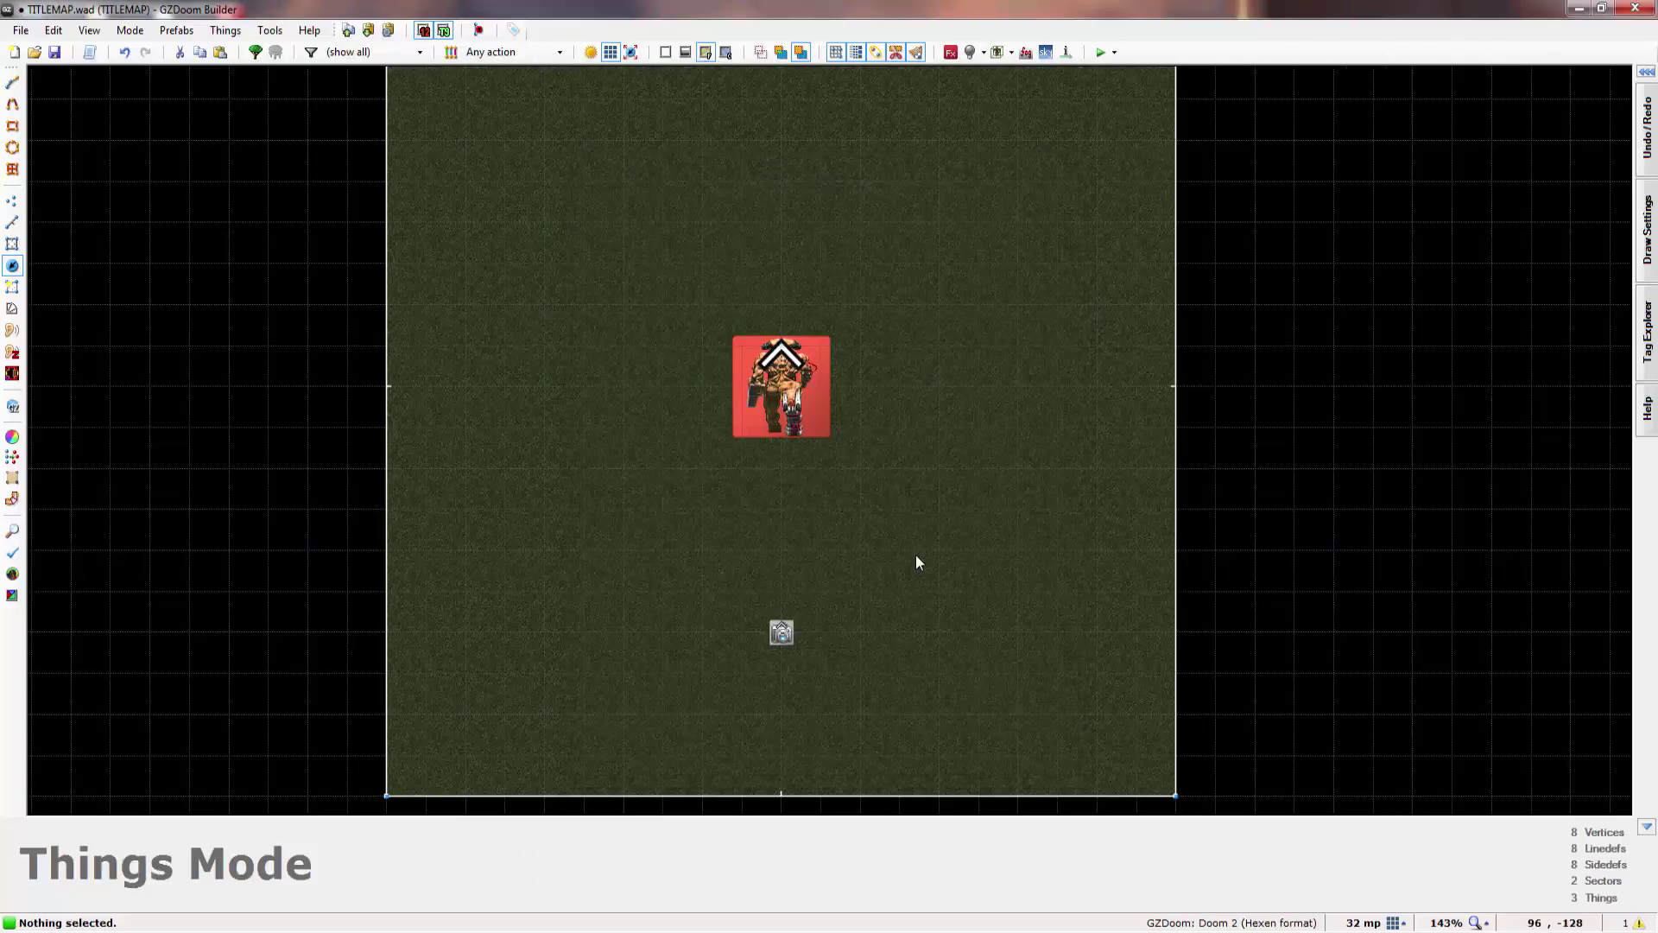
pyautogui.press('Down')
pyautogui.press('Down')
pyautogui.press('Down')
pyautogui.press('Down')
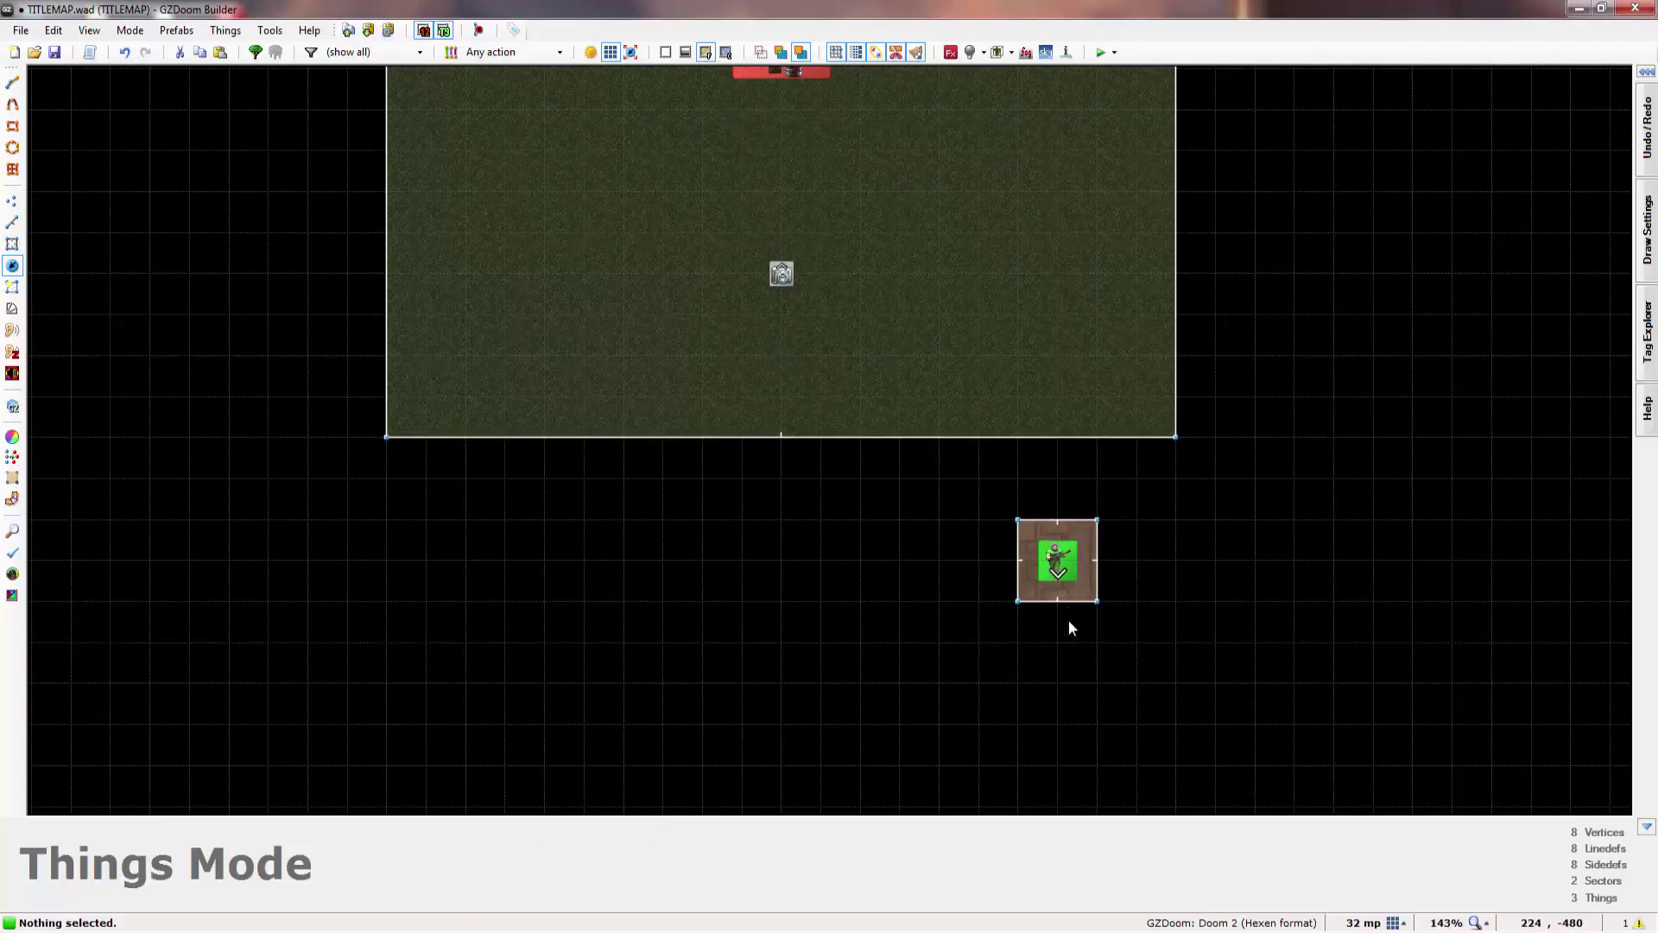
pyautogui.press('Up')
pyautogui.press('Up')
pyautogui.press('Up')
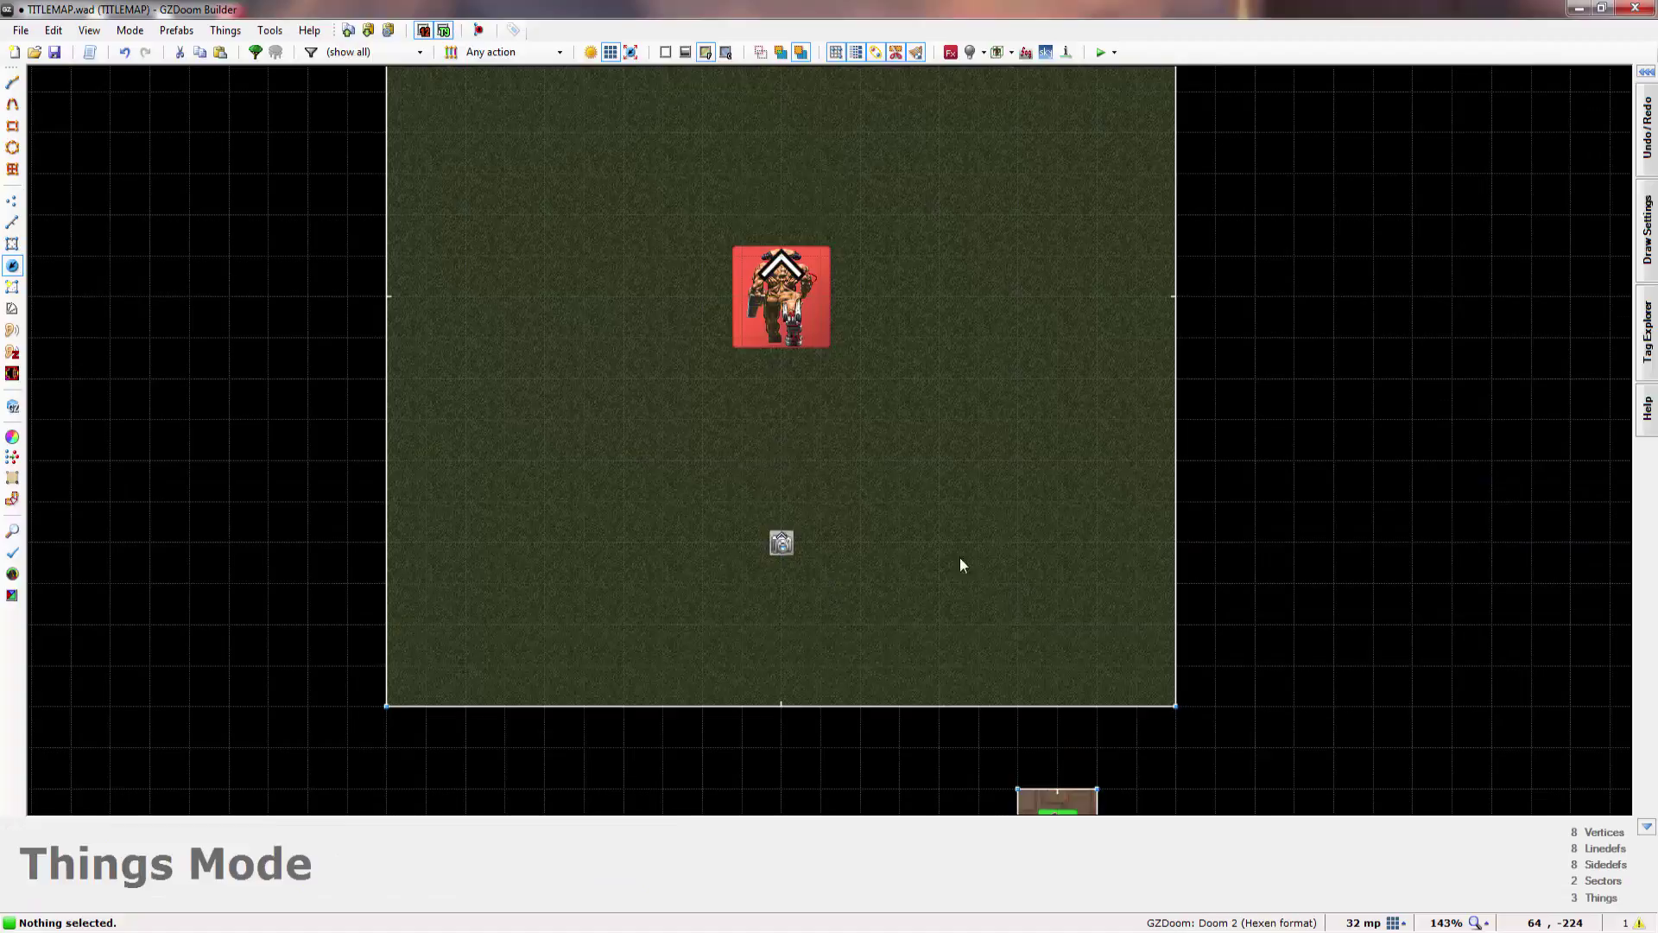
pyautogui.press('Down')
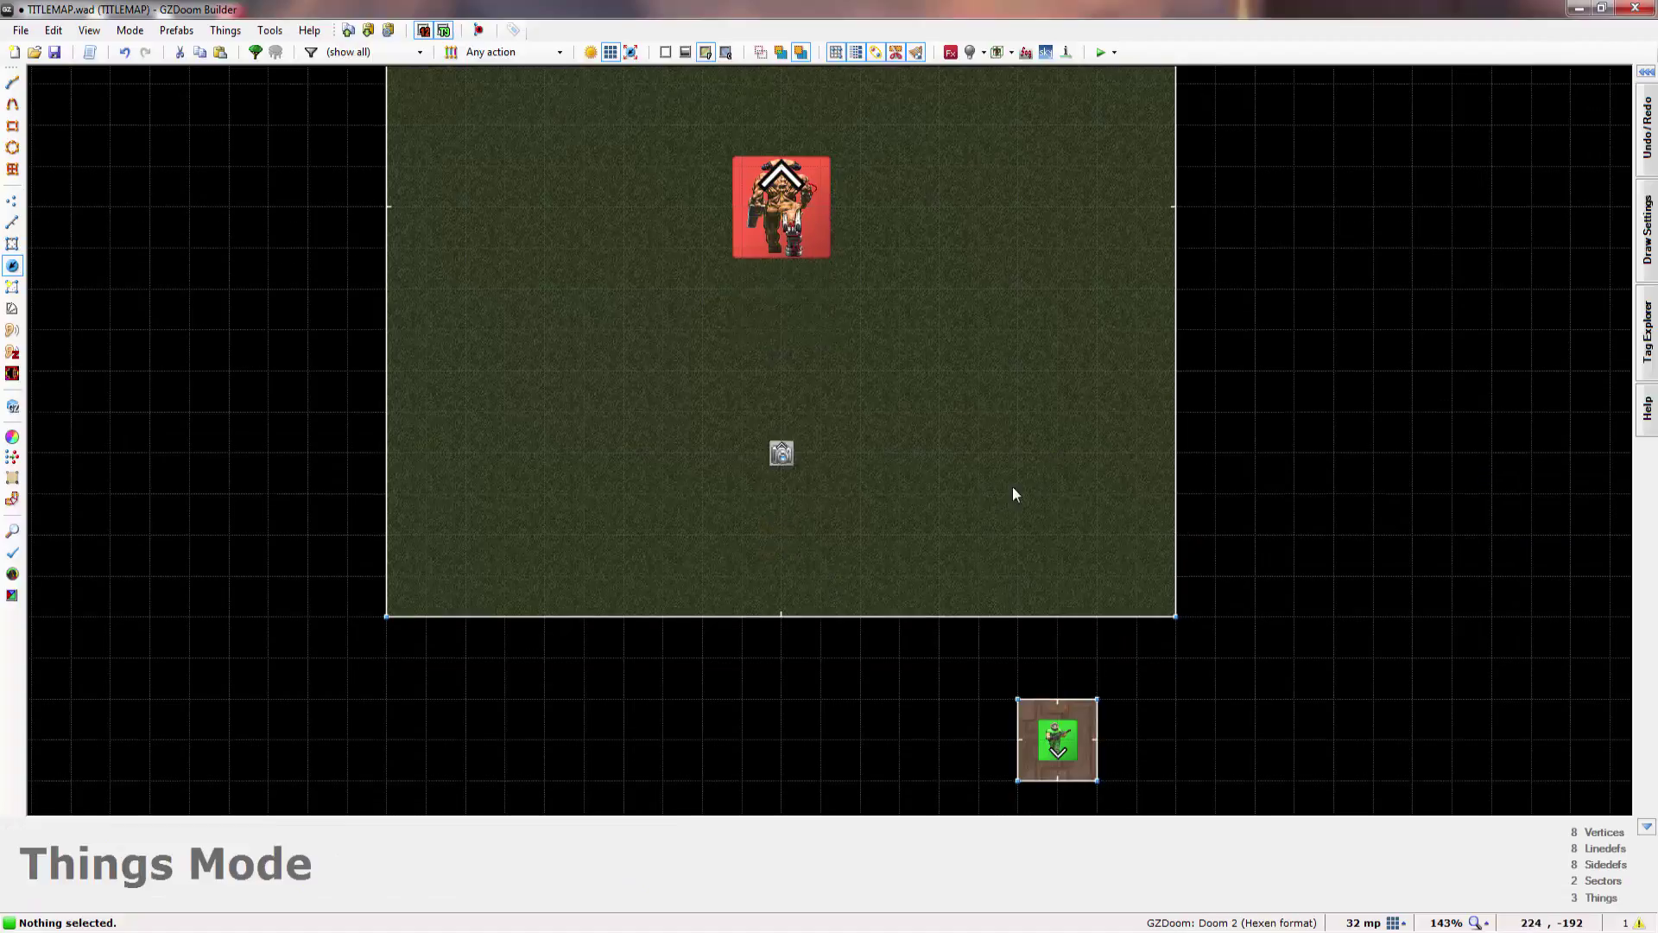
pyautogui.press('Up')
pyautogui.press('Up')
pyautogui.press('Down')
pyautogui.press('Up')
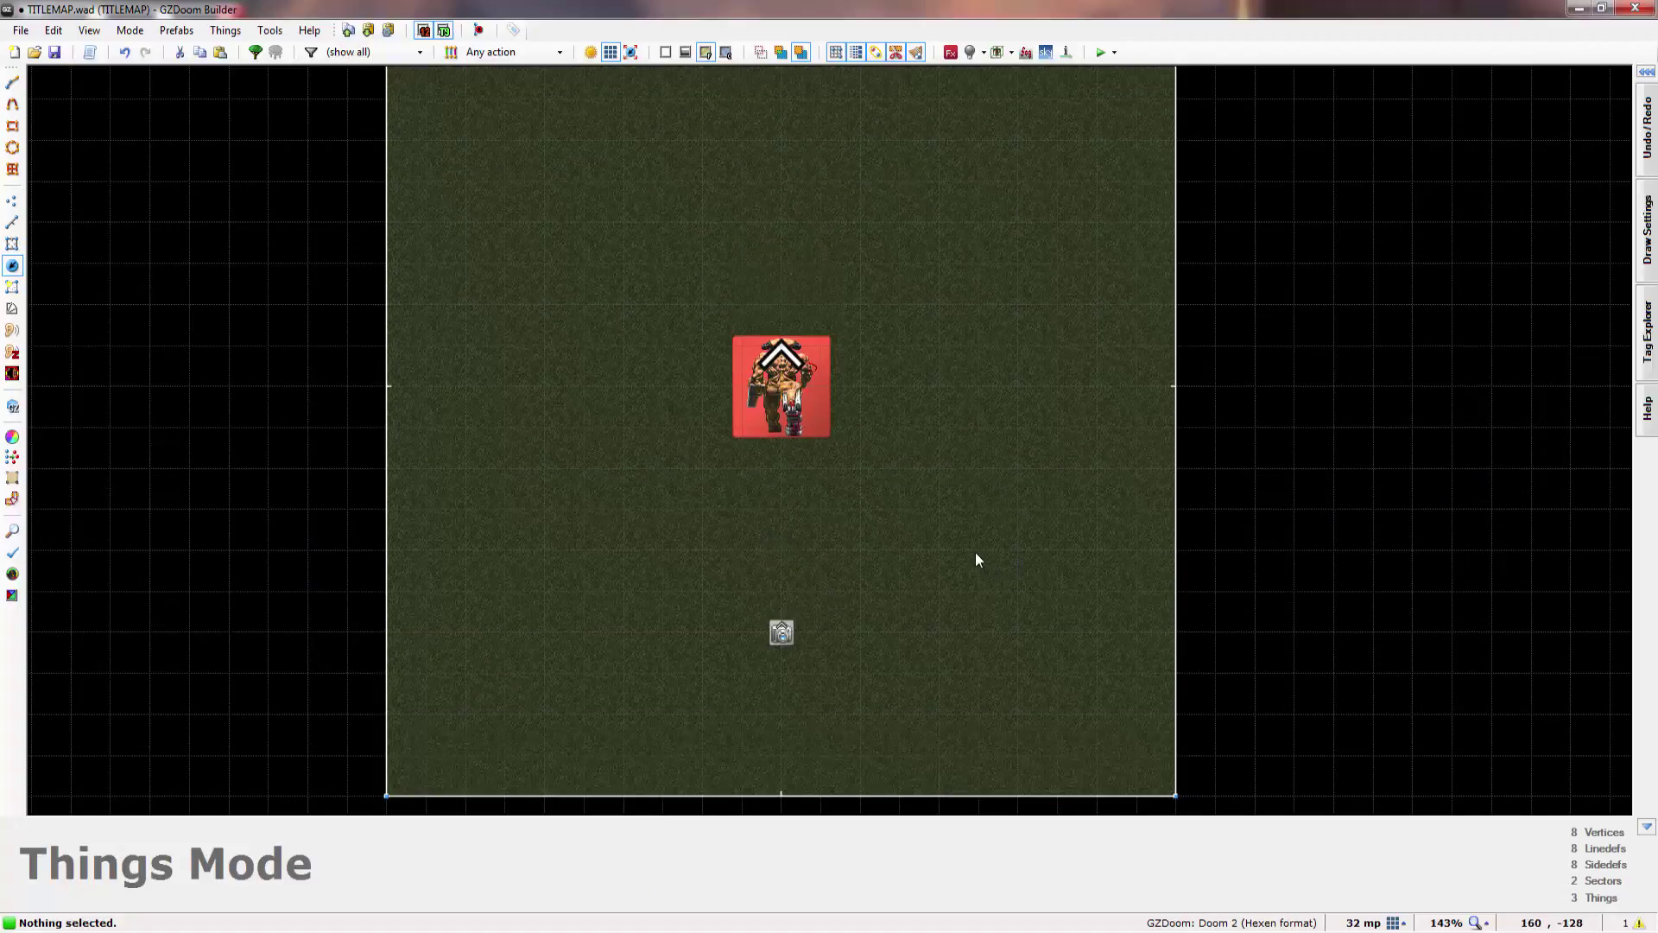
pyautogui.click(696, 373)
pyautogui.press('Down')
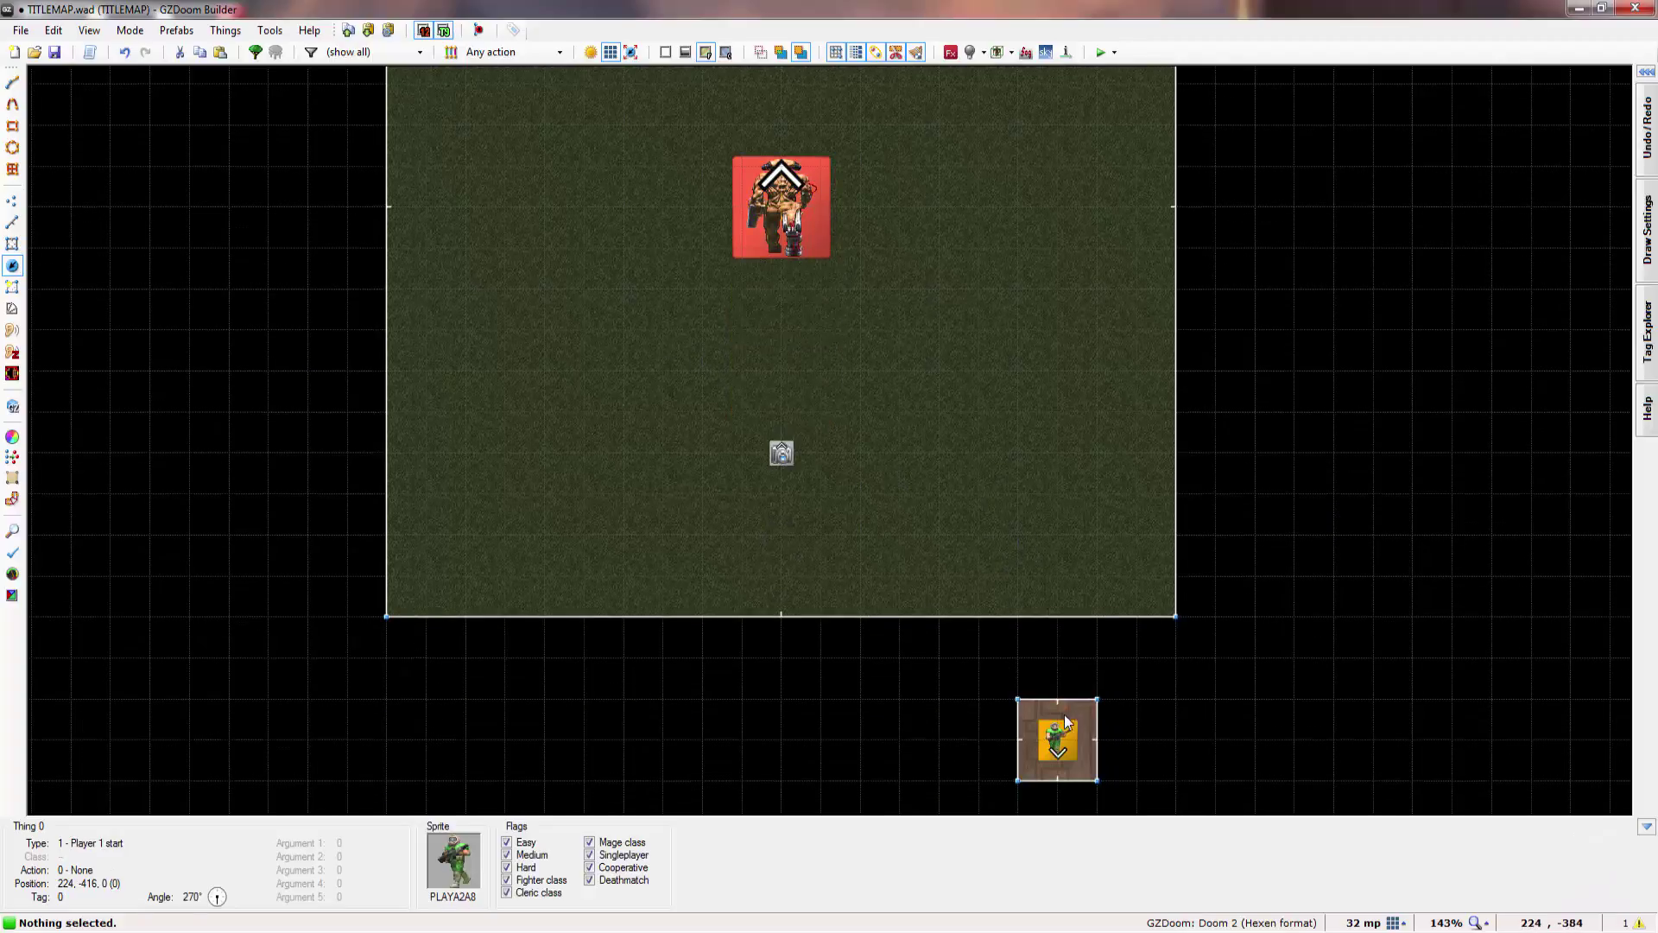
pyautogui.press('Up')
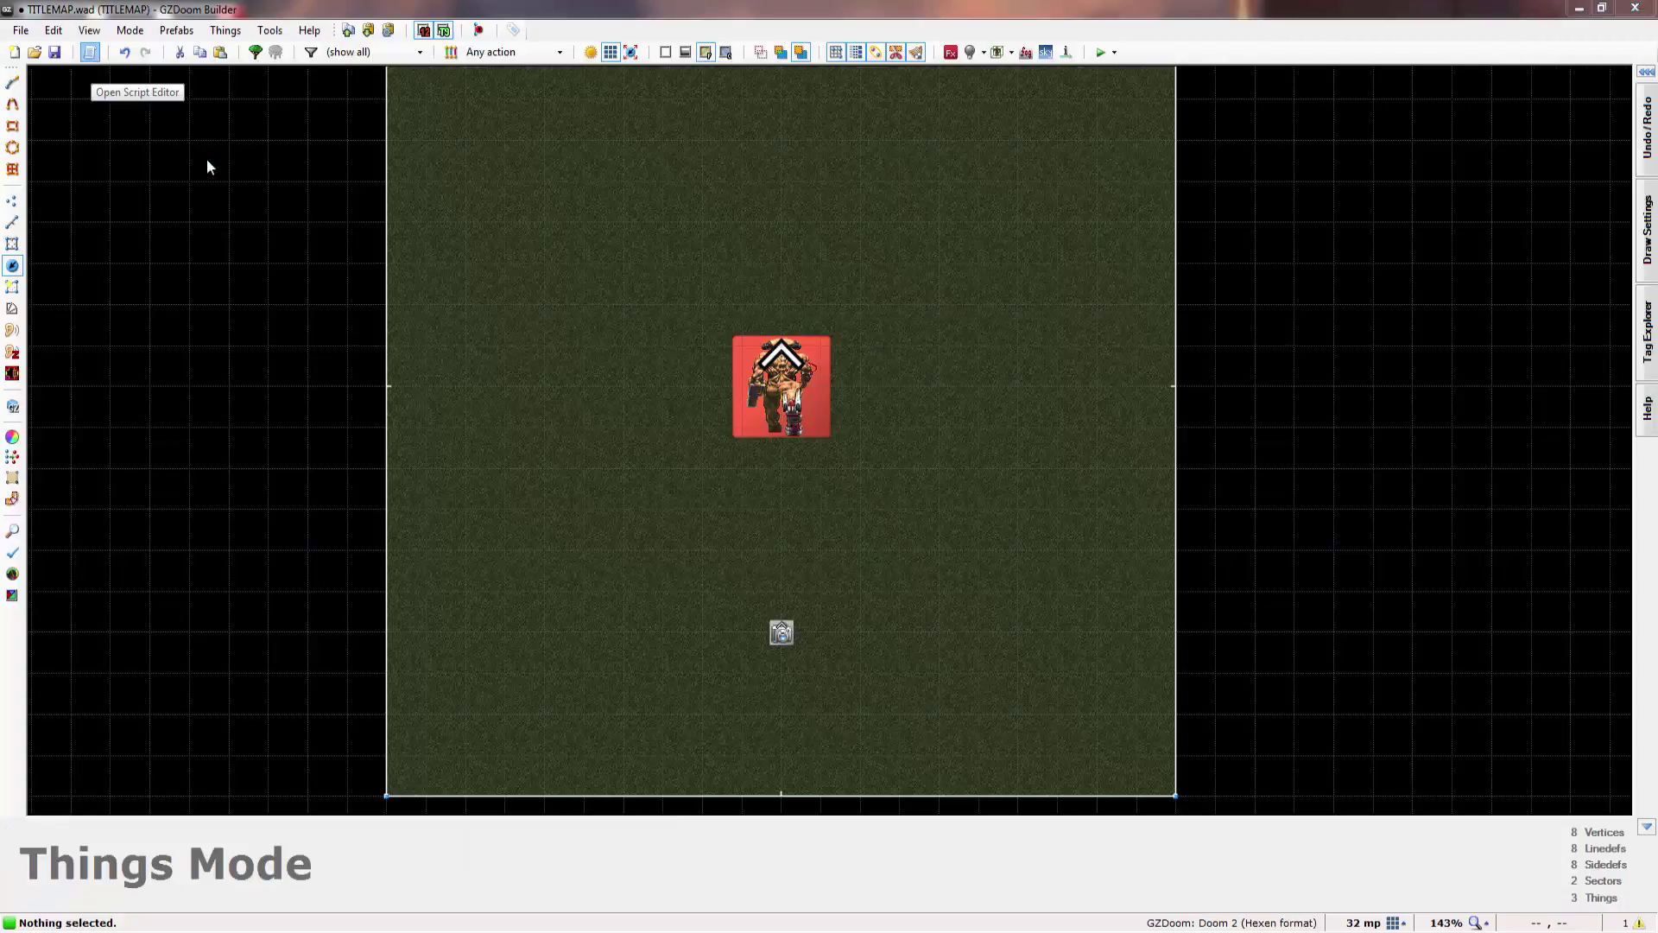
# - Write script 1 ENTER with a ChangeCamera(1,0,0) call in the Script Editor
pyautogui.press('F10')
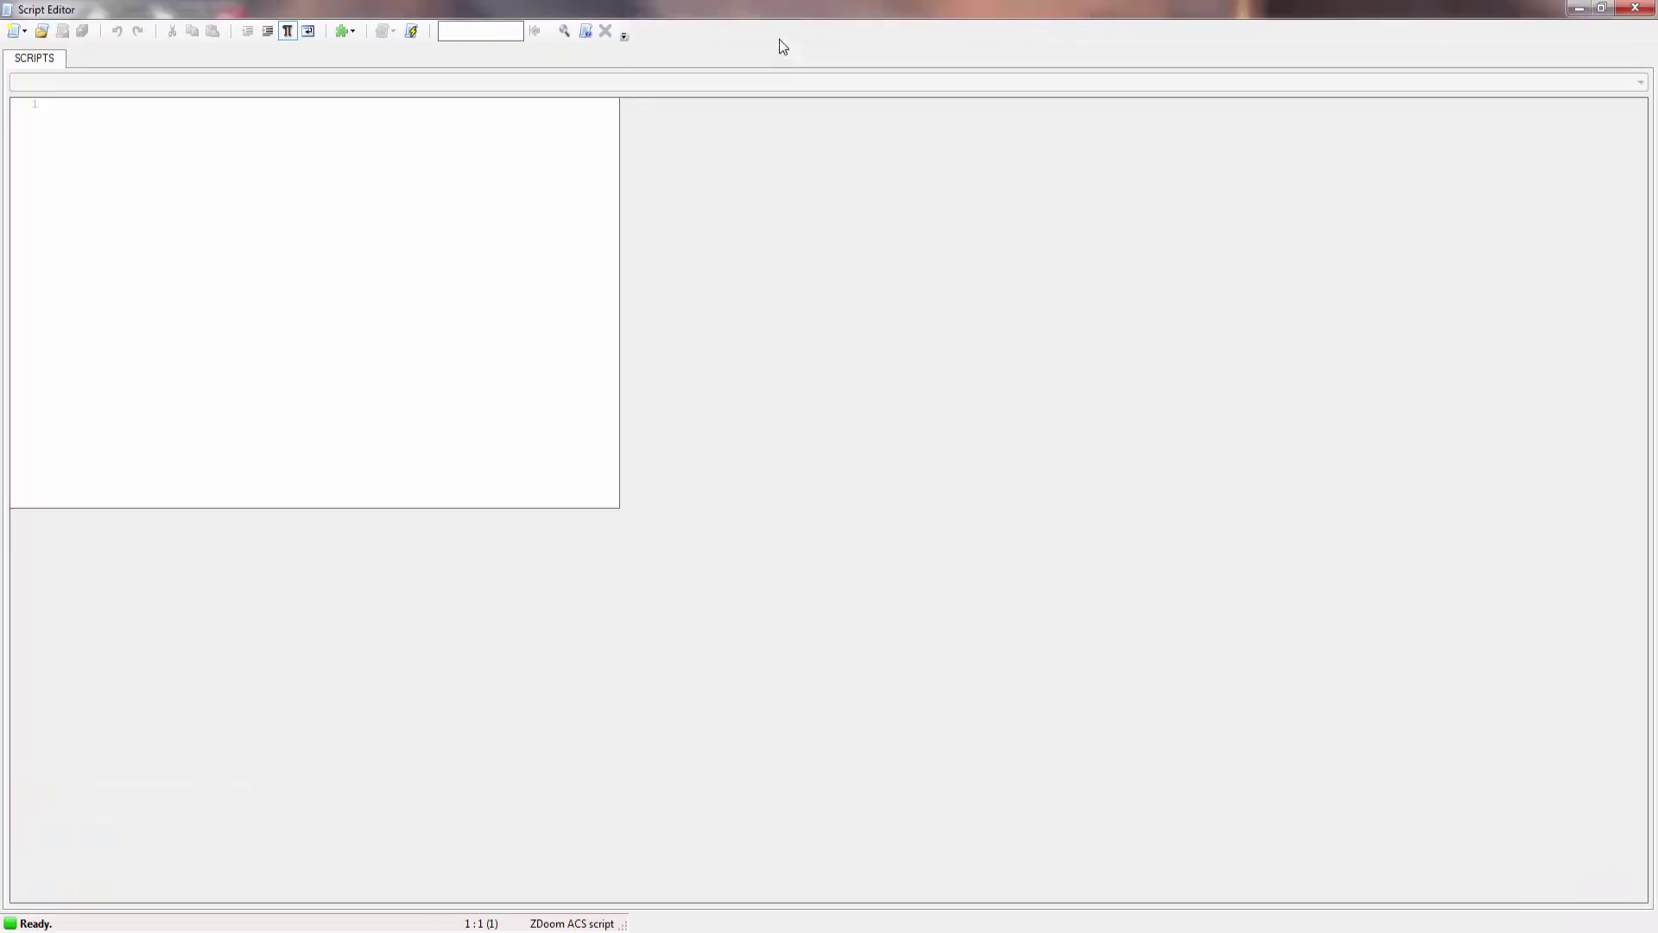
pyautogui.write('script ')
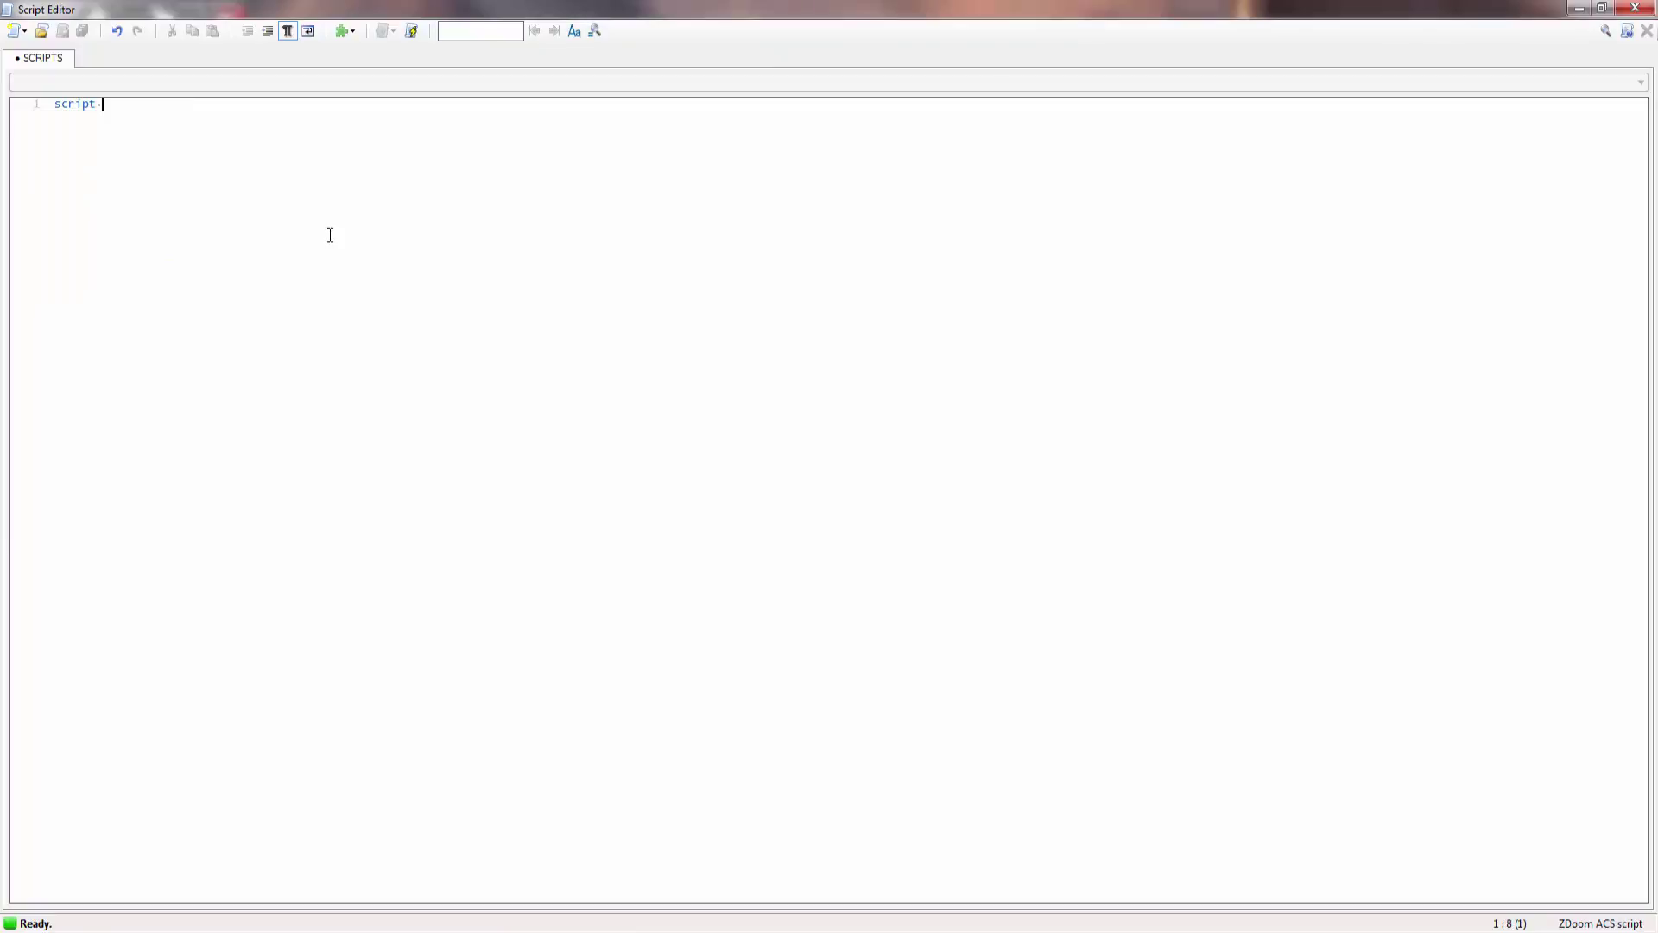
pyautogui.write('1 ENTER')
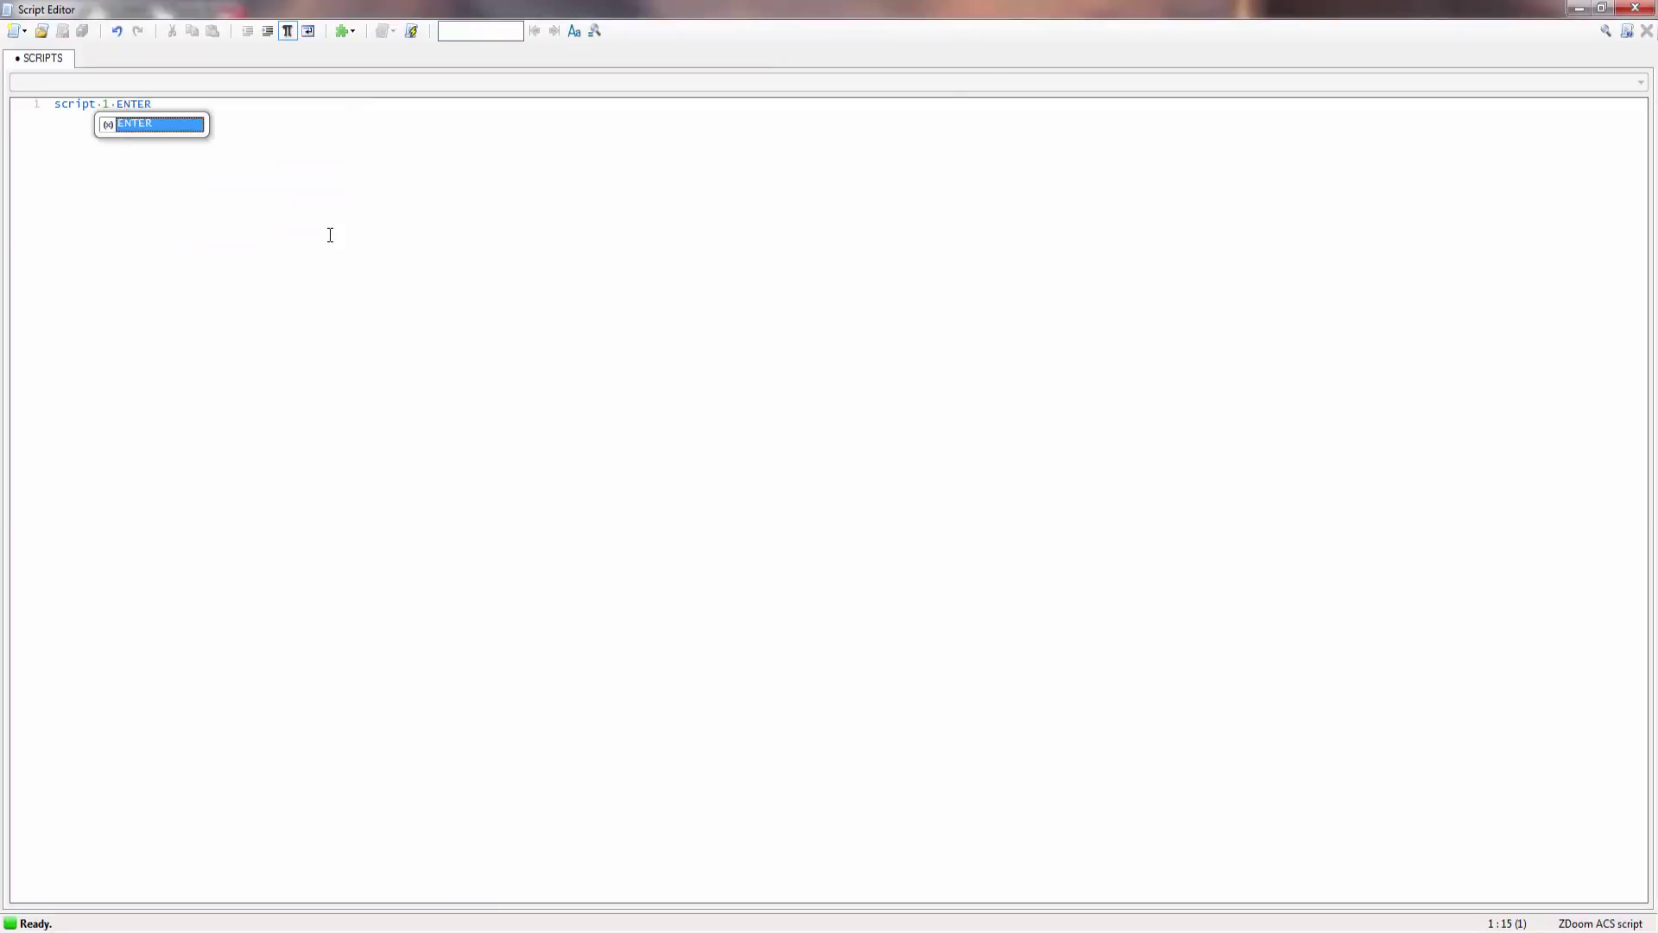
pyautogui.press('BackSpace')
pyautogui.press('BackSpace')
pyautogui.press('BackSpace')
pyautogui.press('BackSpace')
pyautogui.press('BackSpace')
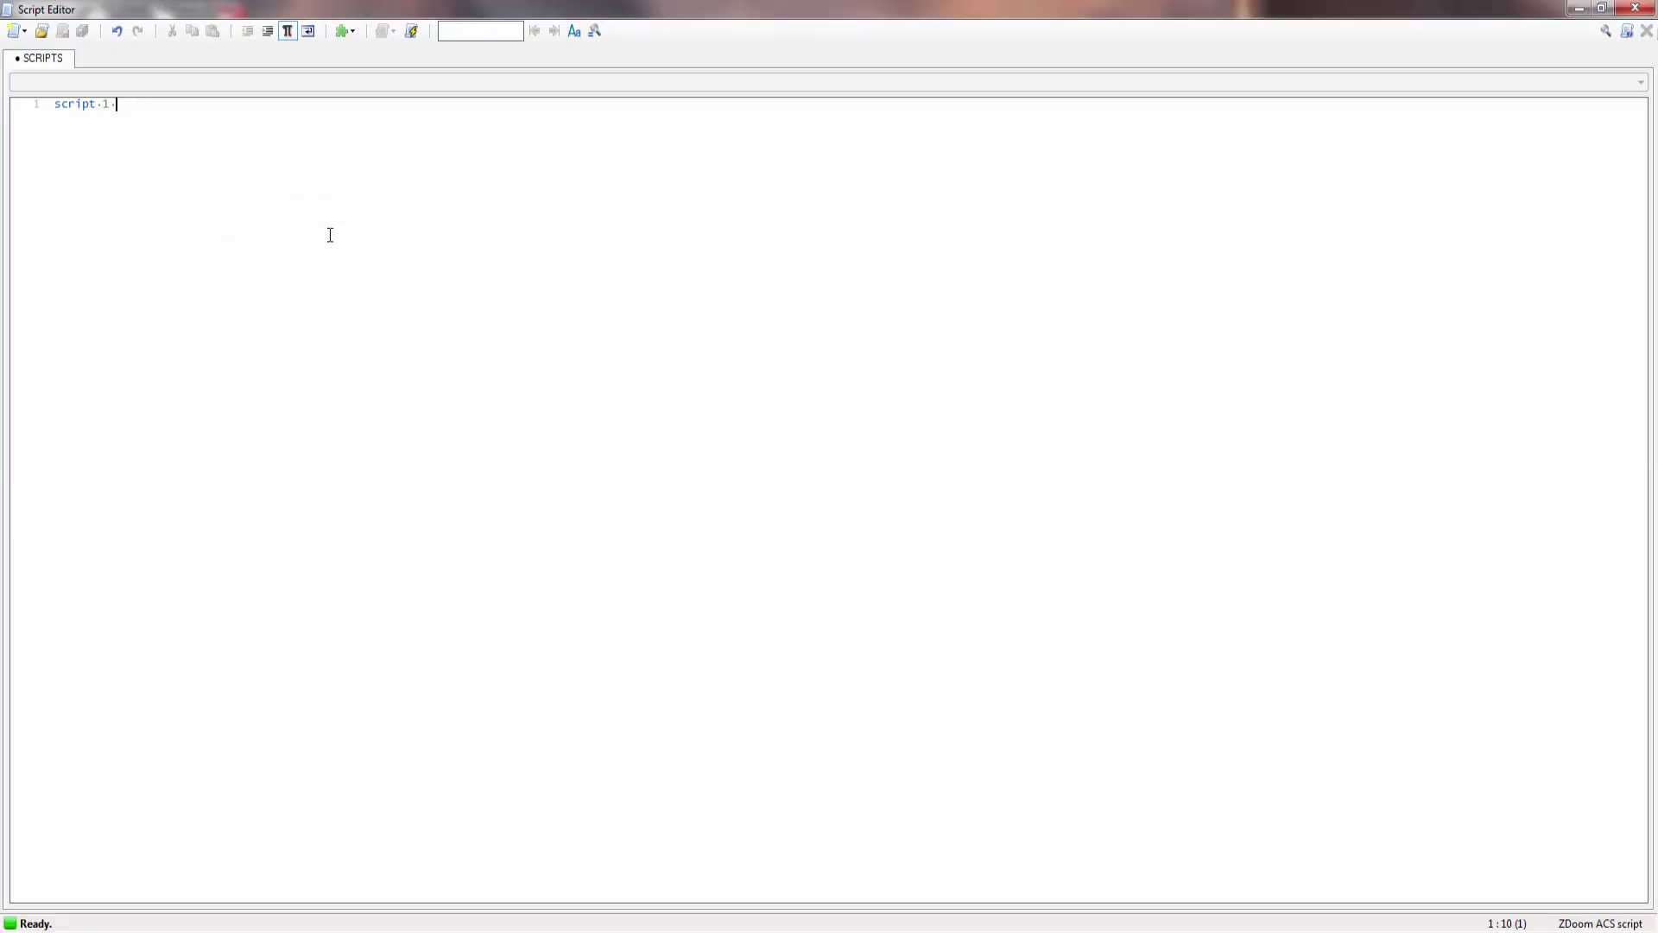
pyautogui.write('OPE')
pyautogui.write('ENTER')
pyautogui.press('Return')
pyautogui.write('{')
pyautogui.press('Return')
pyautogui.press('BackSpace')
pyautogui.press('BackSpace')
pyautogui.write('Change')
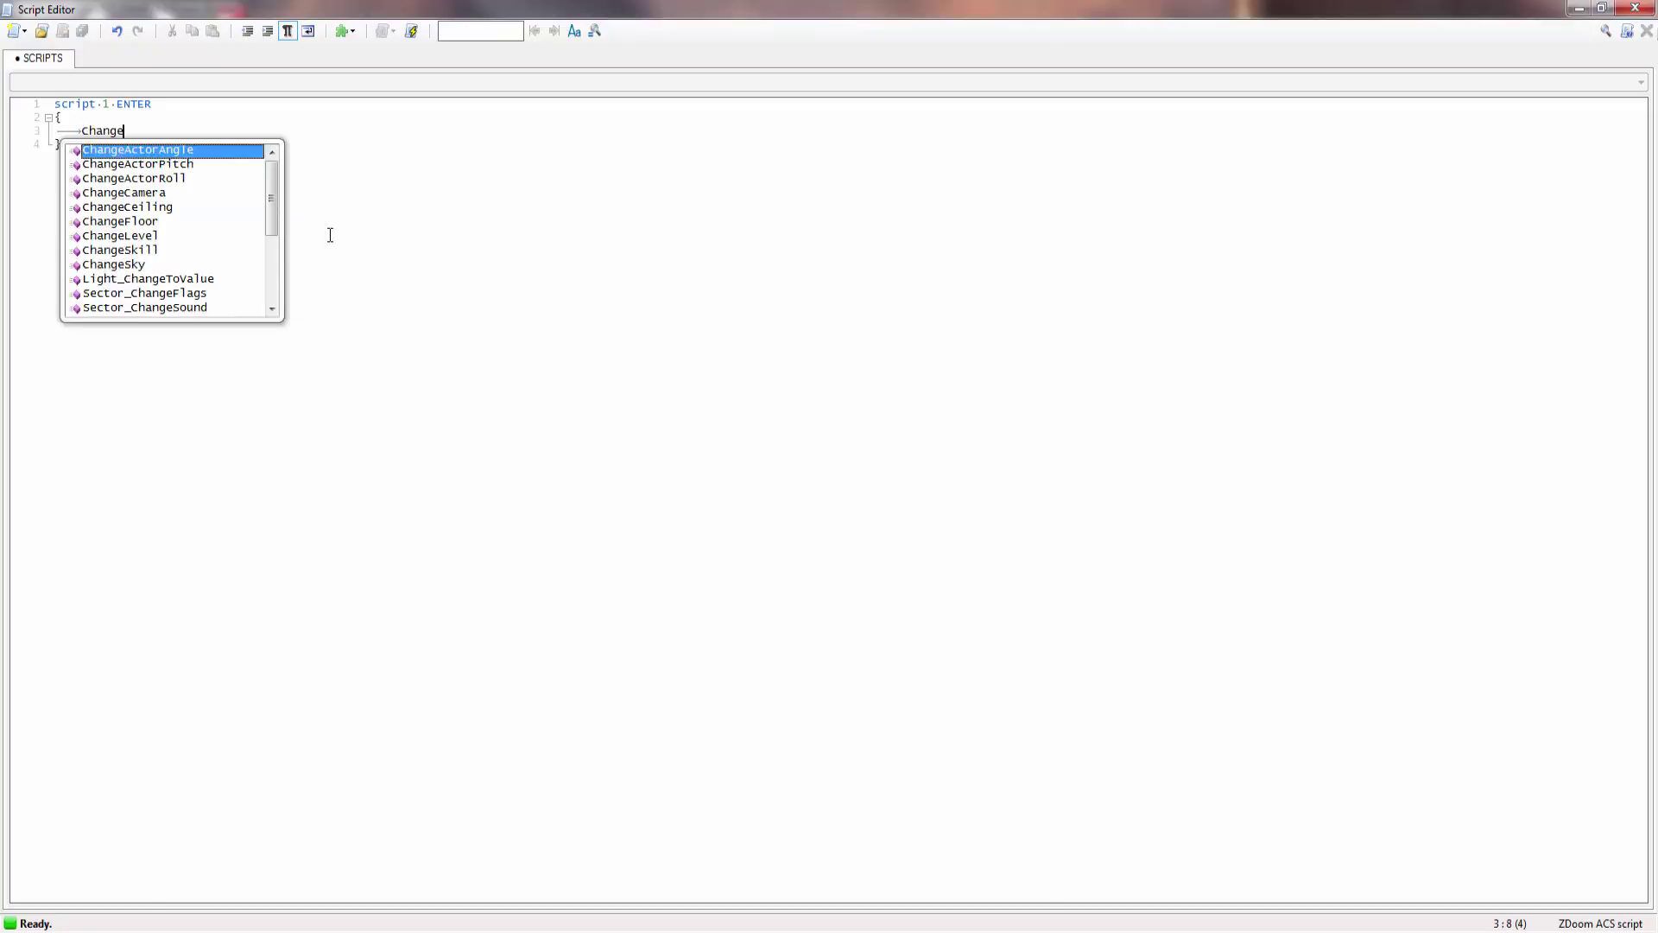
pyautogui.write('Camera')
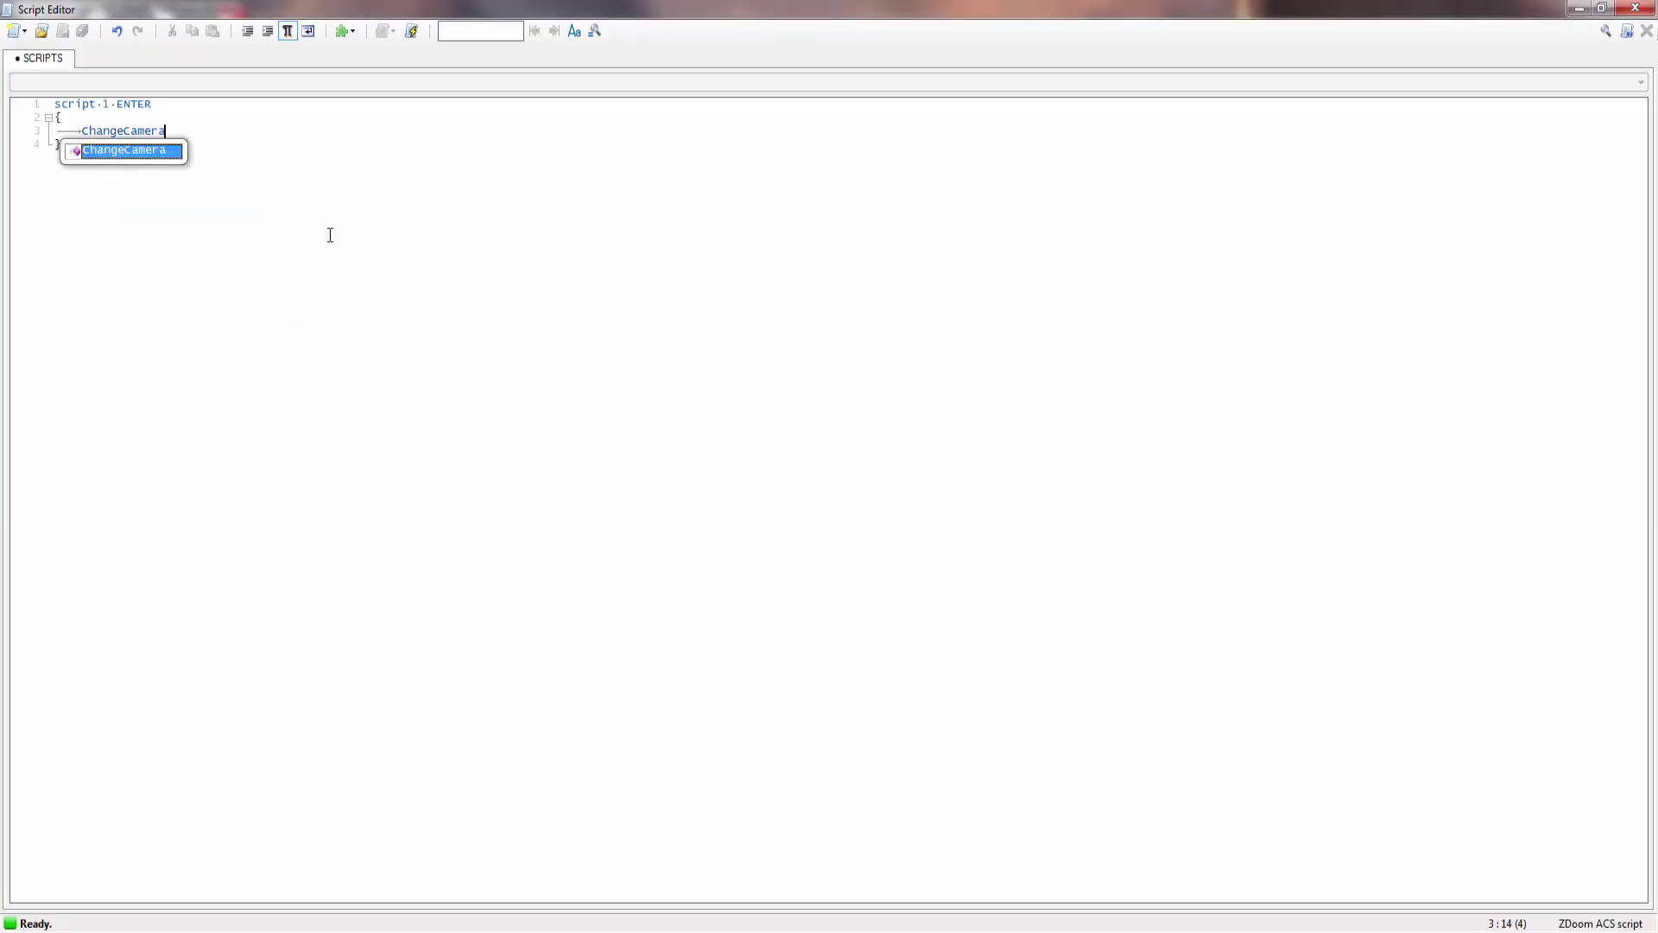
pyautogui.write('(0,0')
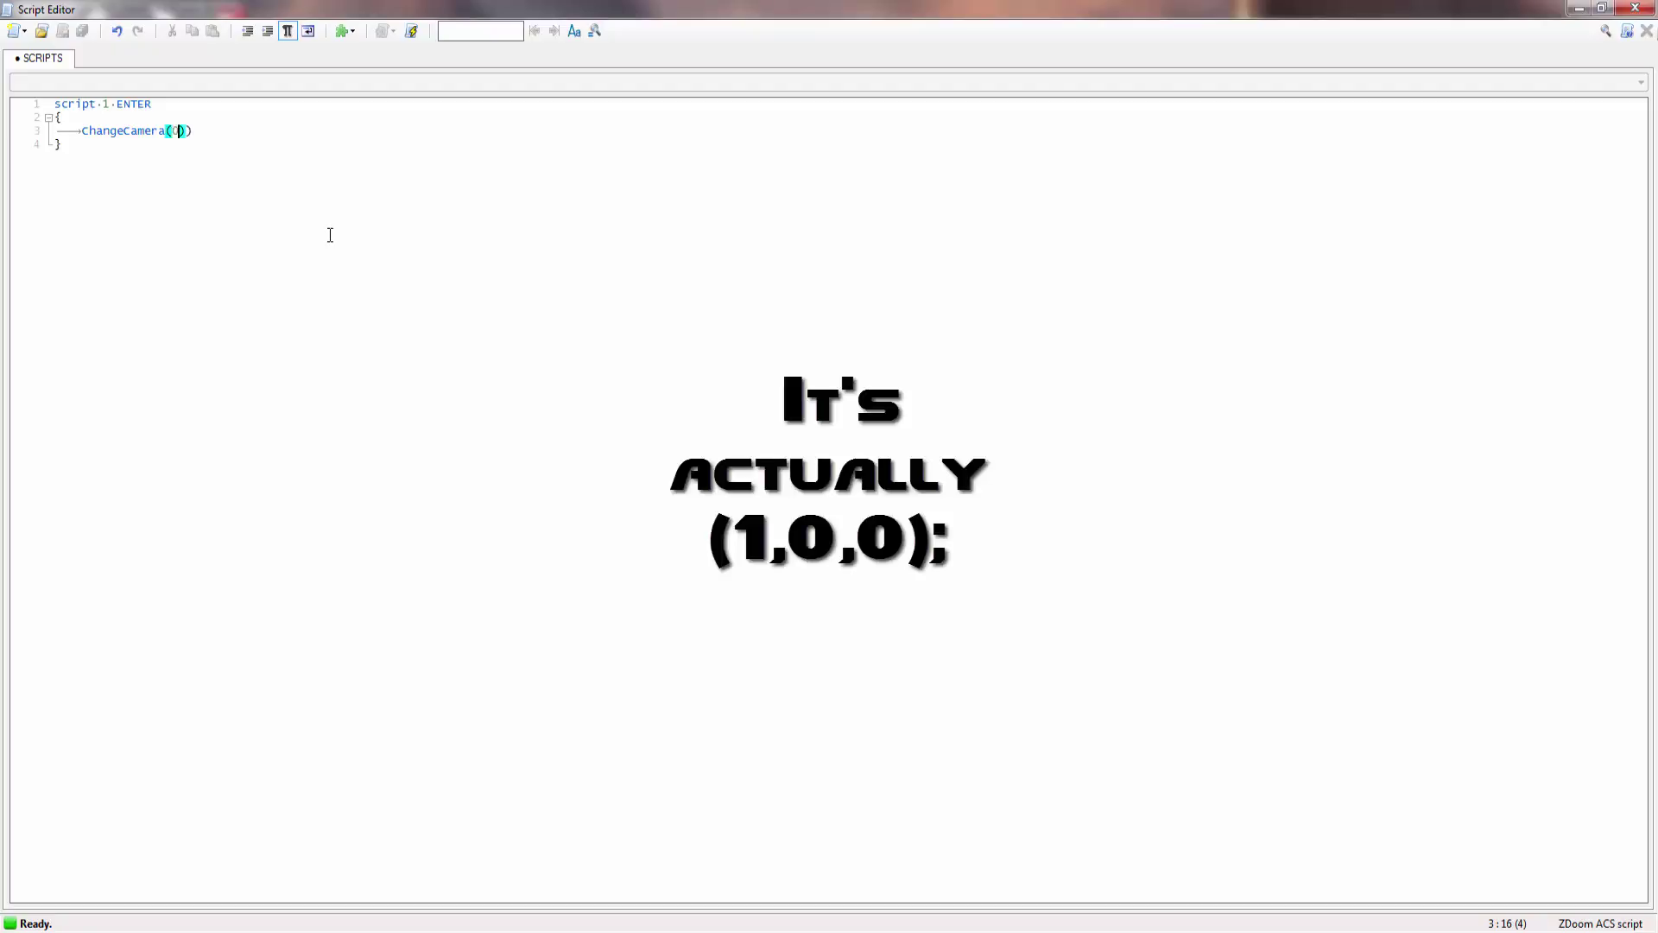
pyautogui.write(',1')
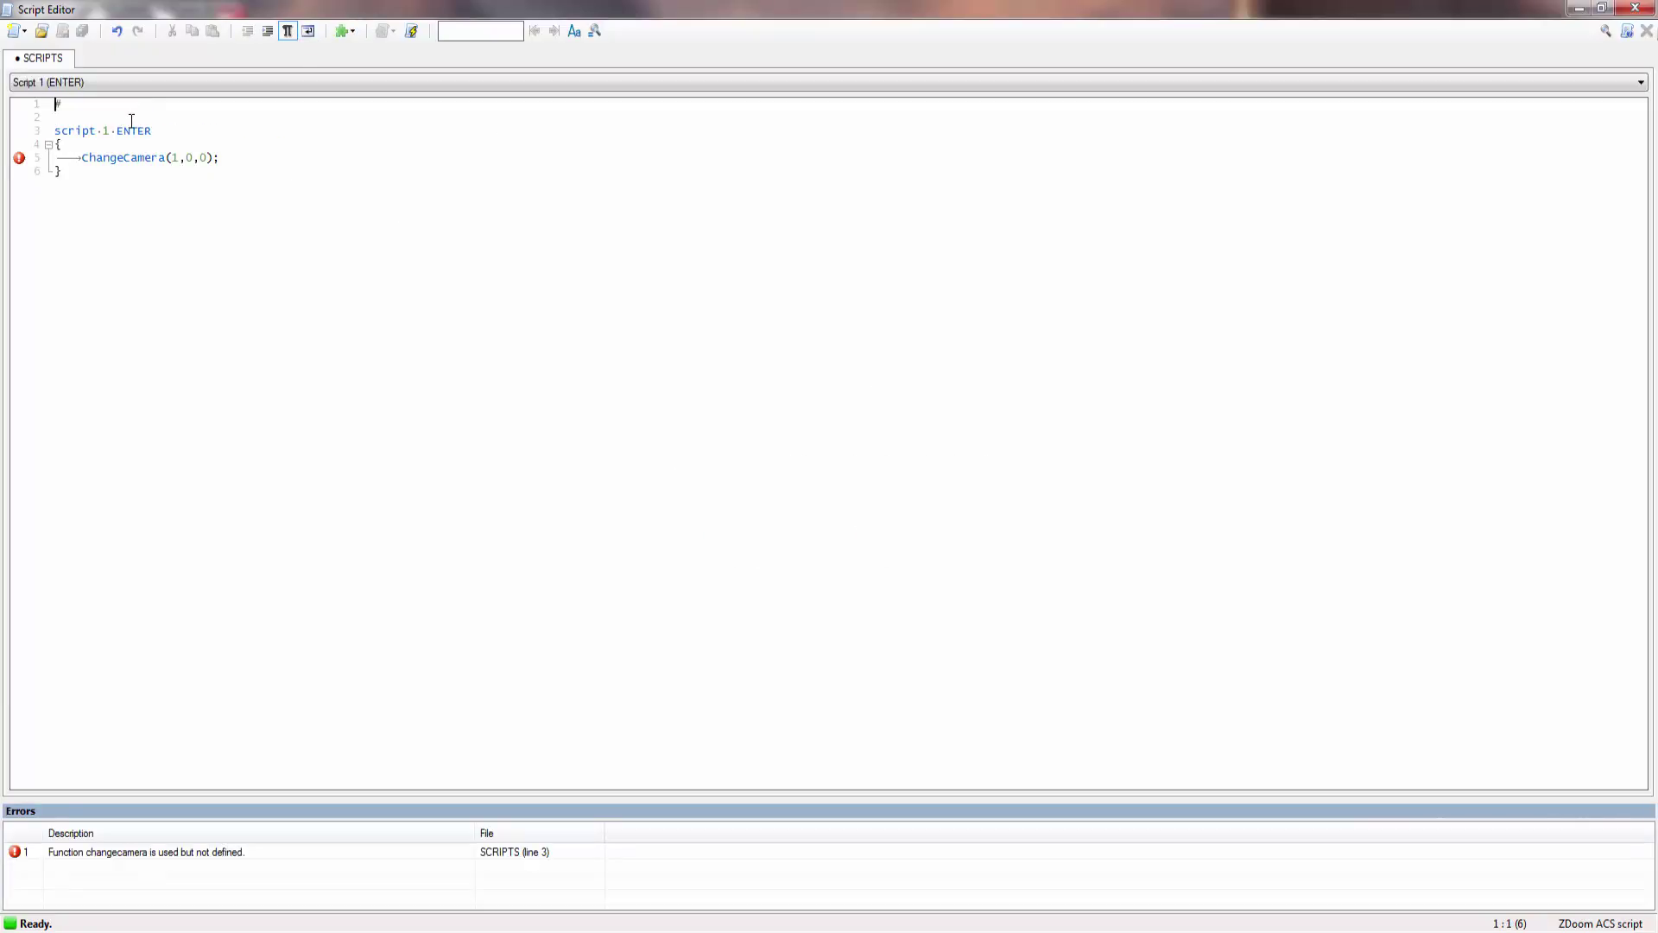
# - Add #include "zcommon.acs" and compile the script without errors
pyautogui.write('#in')
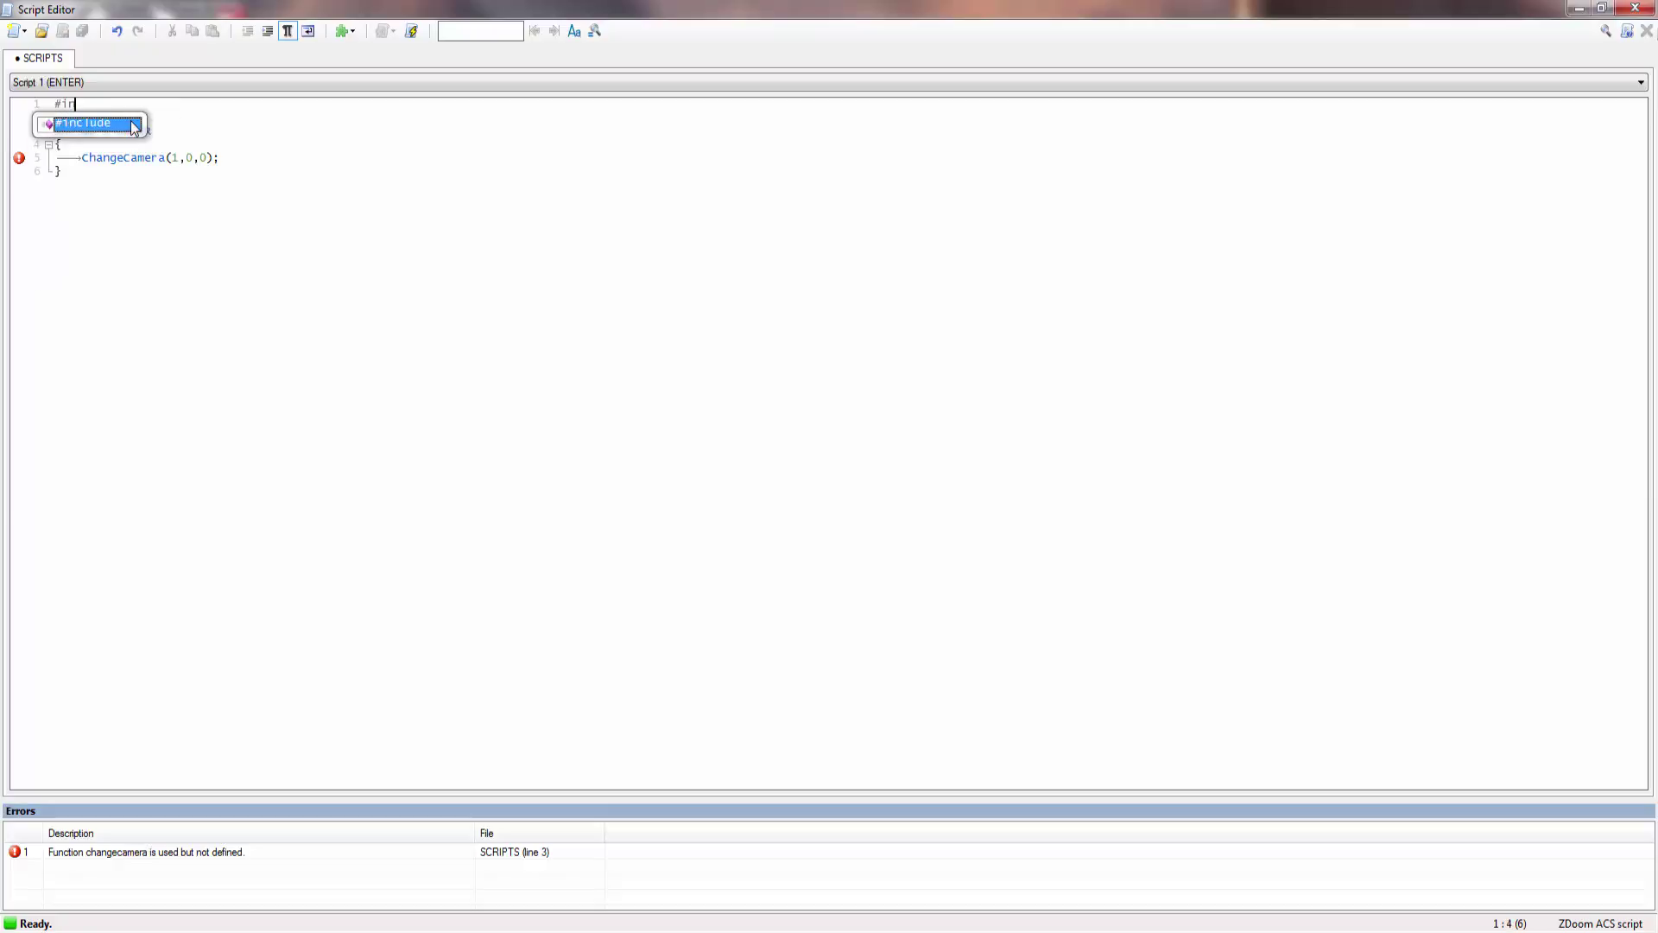
pyautogui.write('clude')
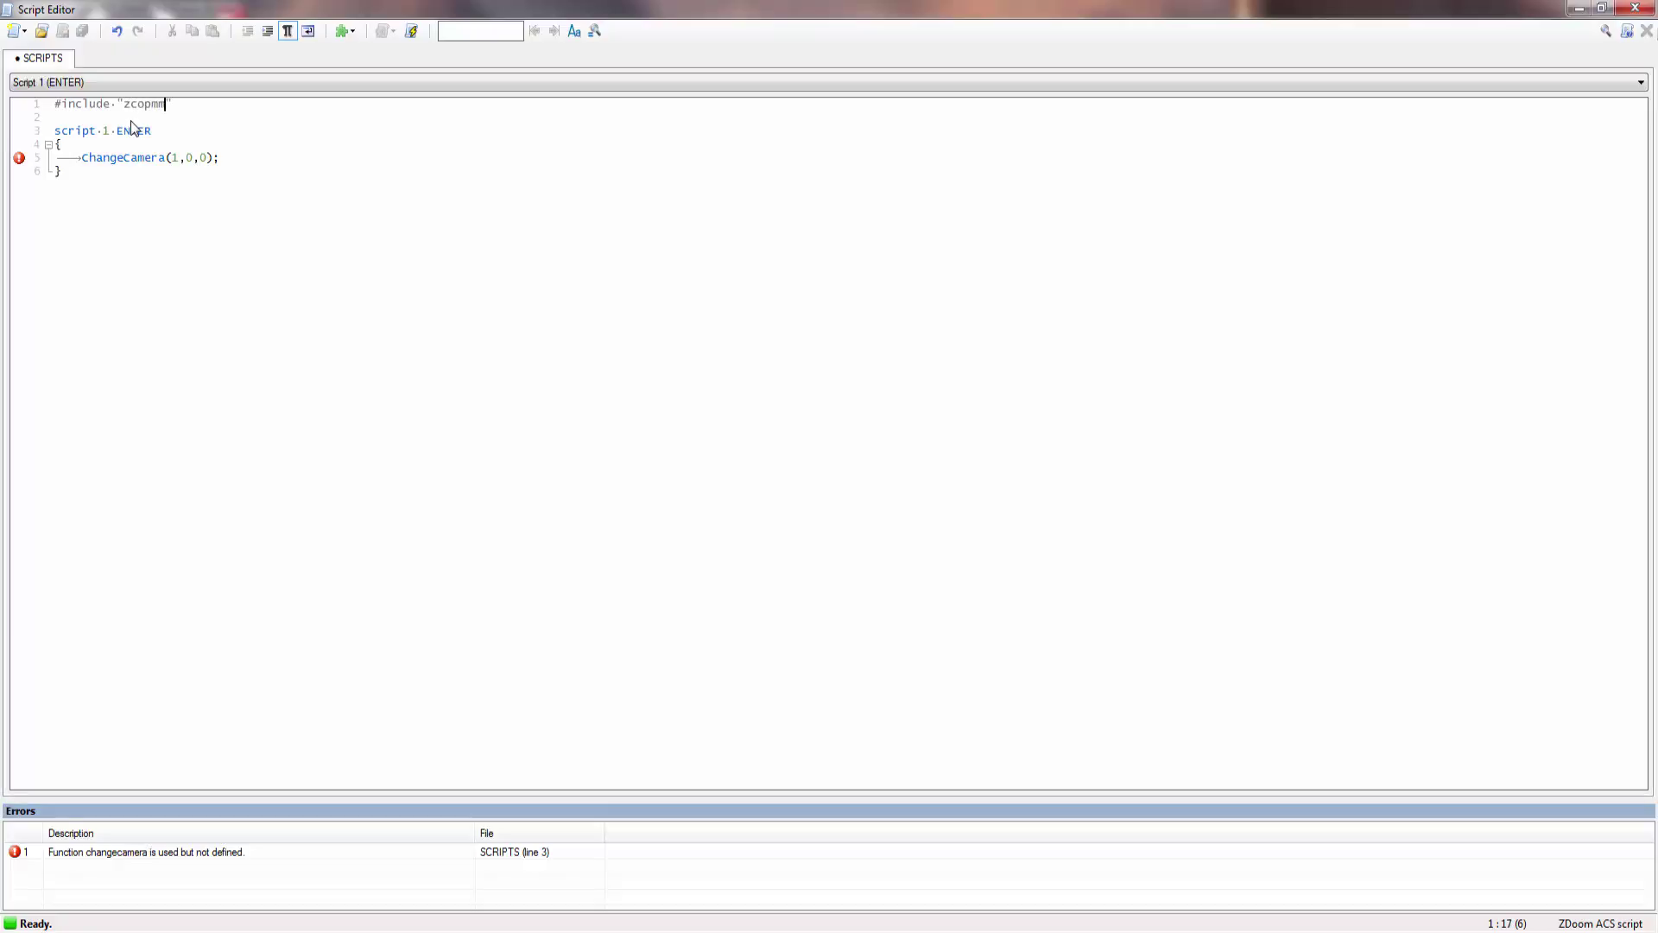
pyautogui.press('BackSpace')
pyautogui.press('BackSpace')
pyautogui.write('mmon.ac')
pyautogui.click(412, 31)
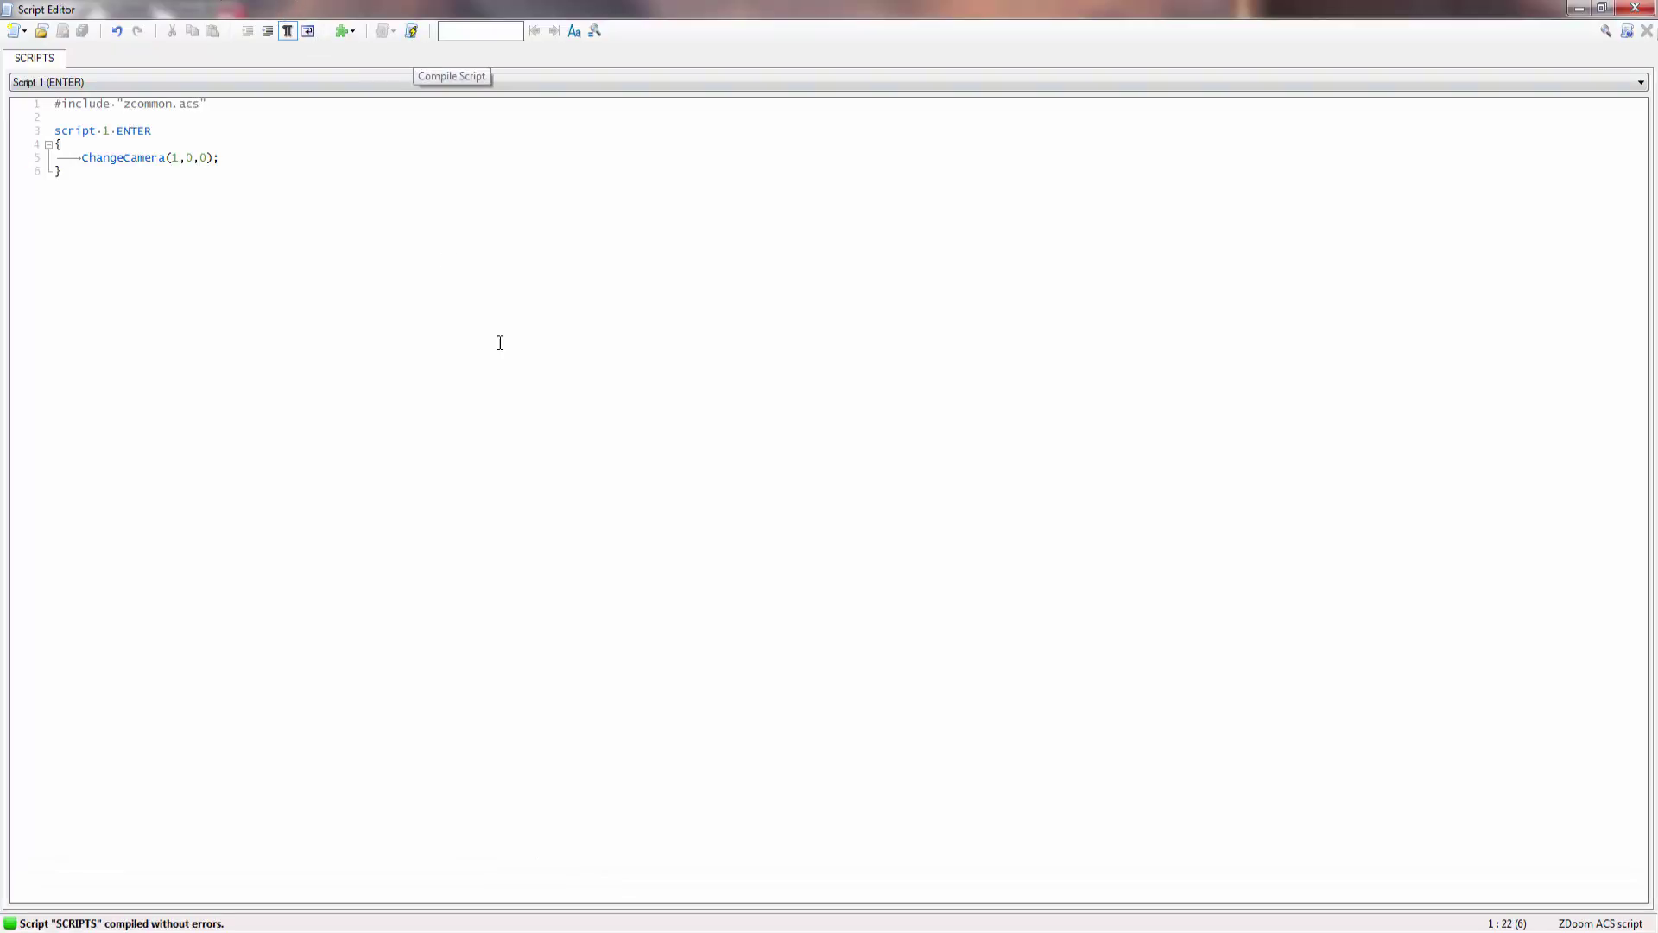
# - Close the script editor, turn the Cyberdemon to face down, and test-launch the map
pyautogui.click(1635, 8)
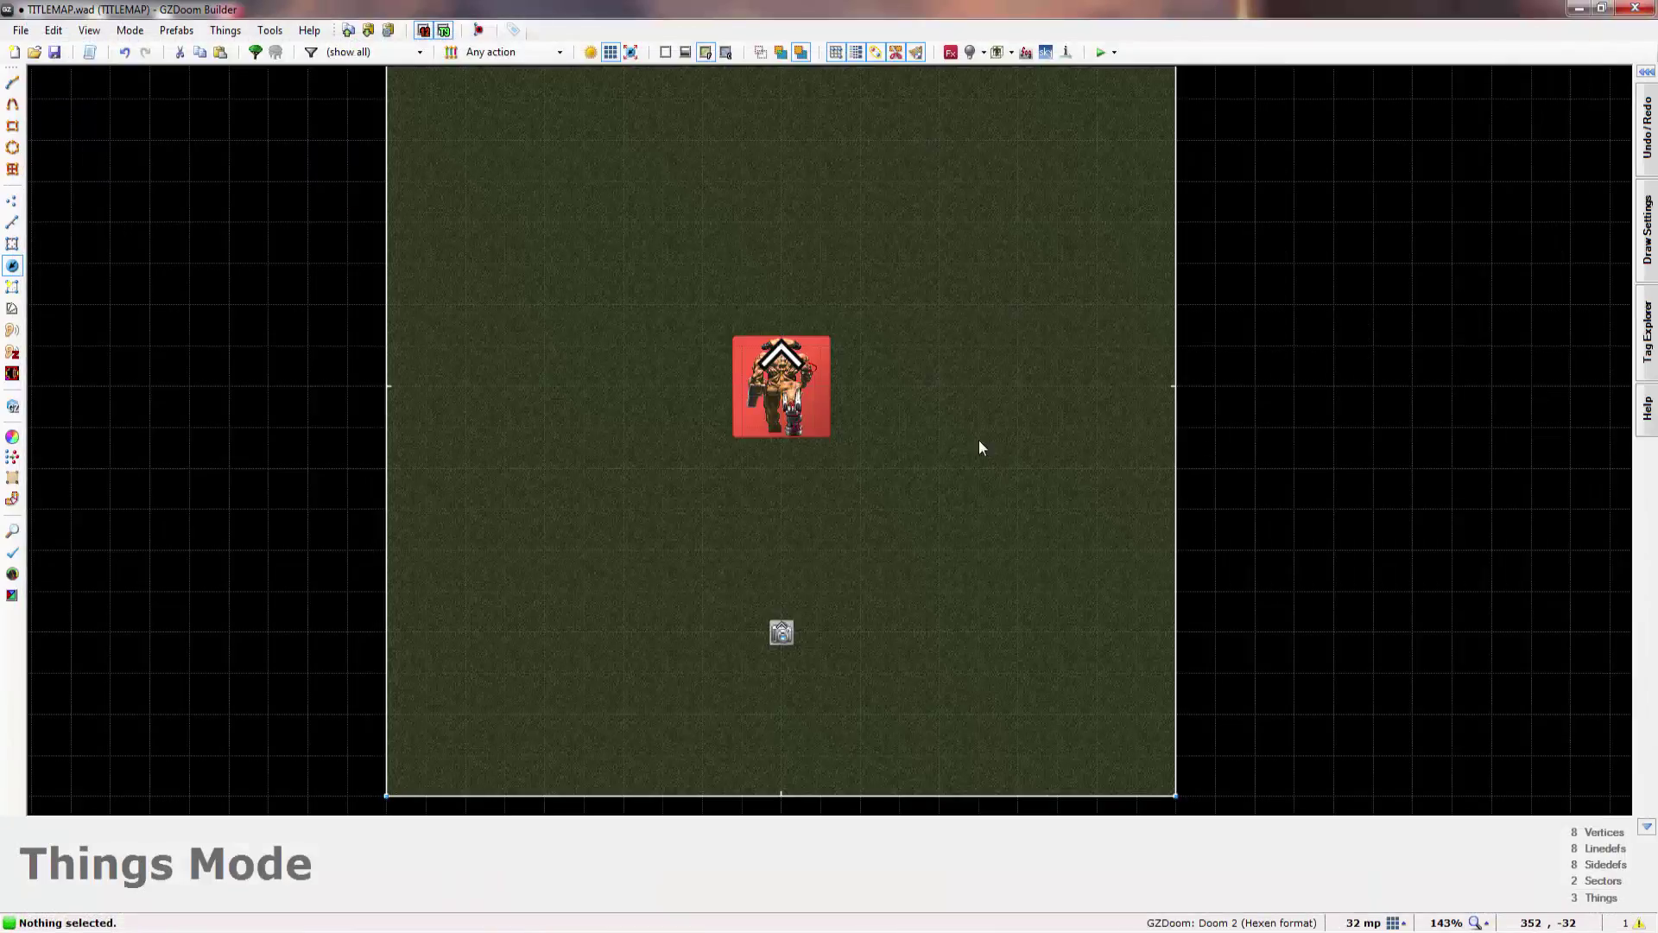
pyautogui.rightClick(933, 383)
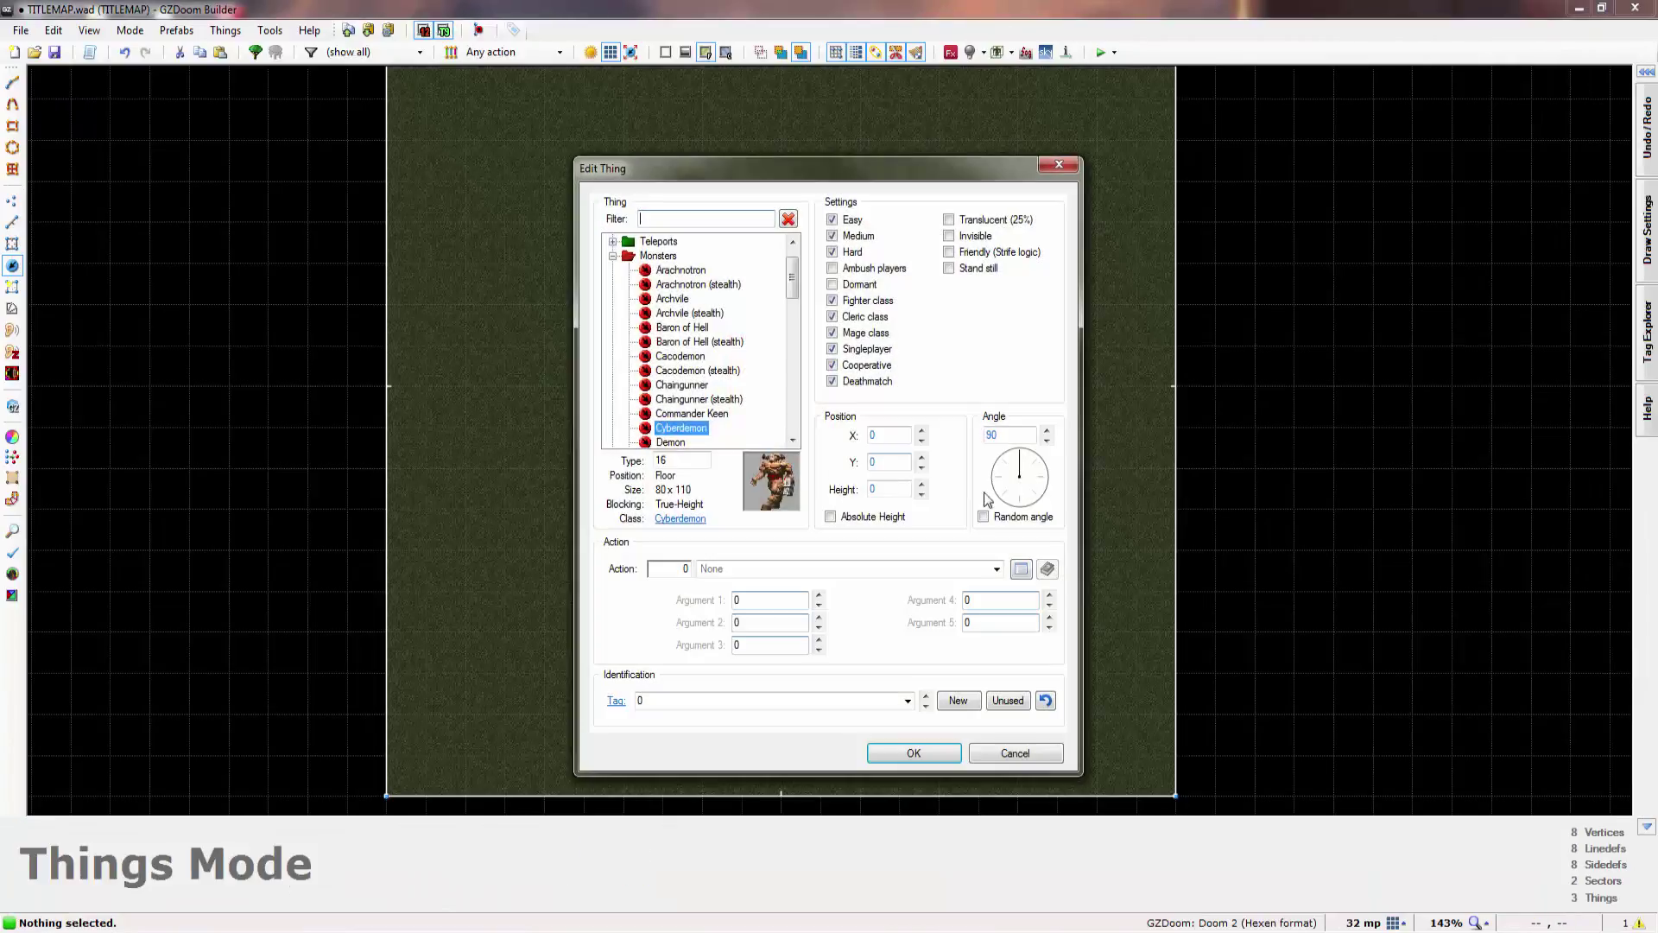
pyautogui.click(914, 753)
pyautogui.press('F9')
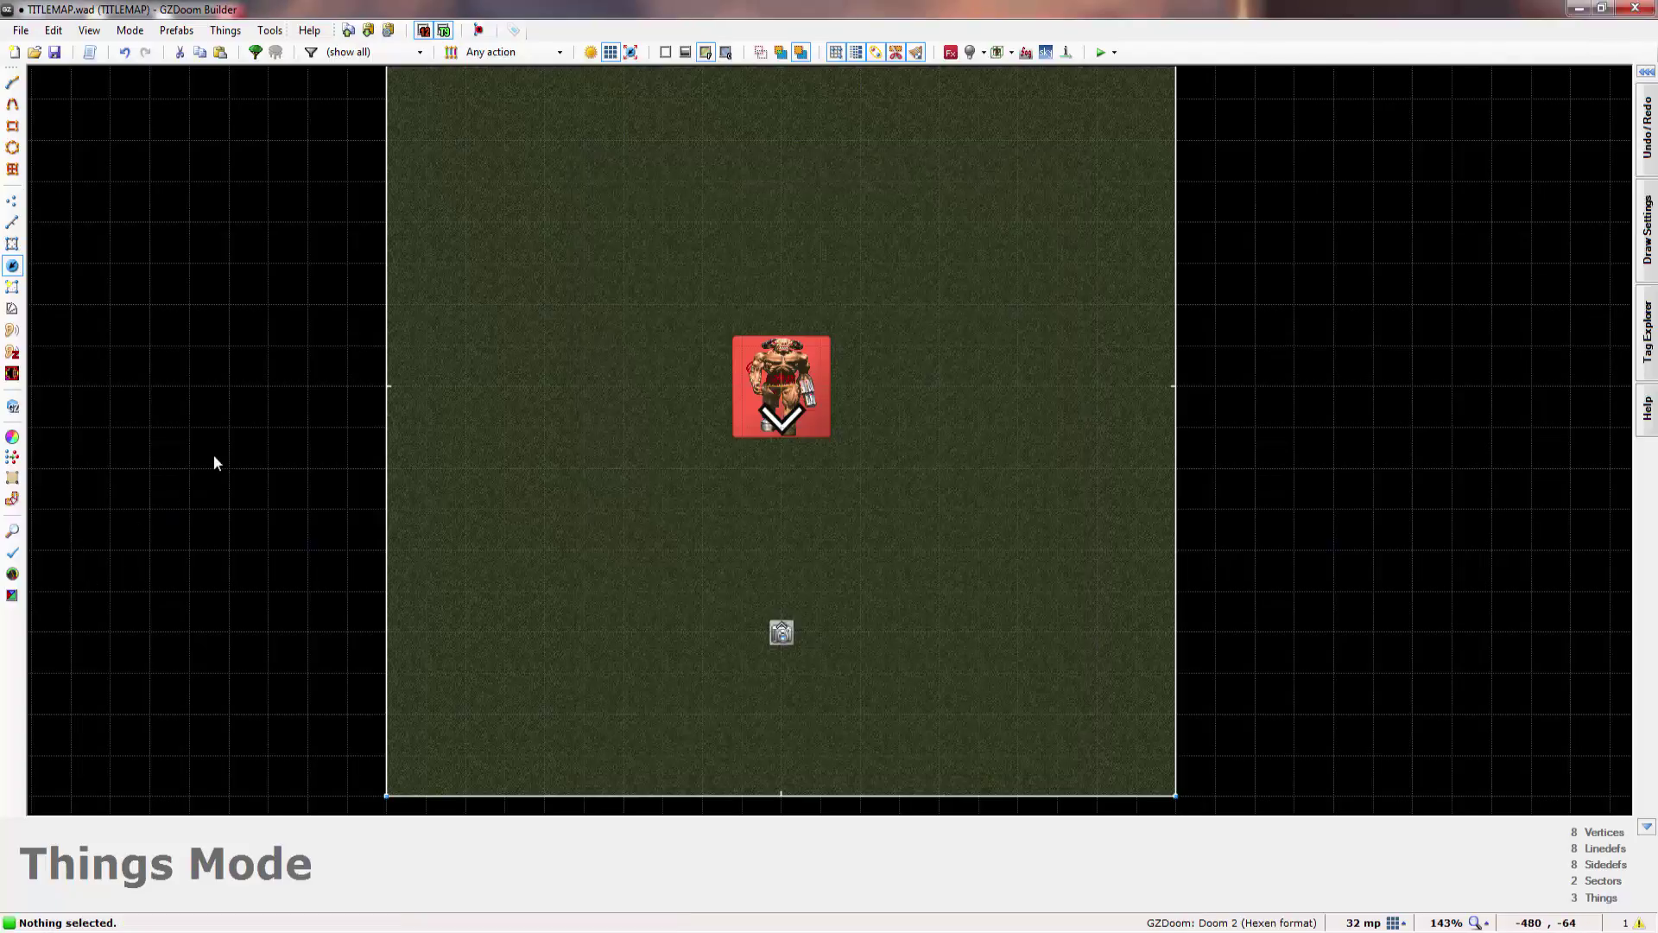
# - Box-select the room's walls, then deselect the Cyberdemon and the camera thing
pyautogui.press('l')
pyautogui.scroll(-1, 278, 375)
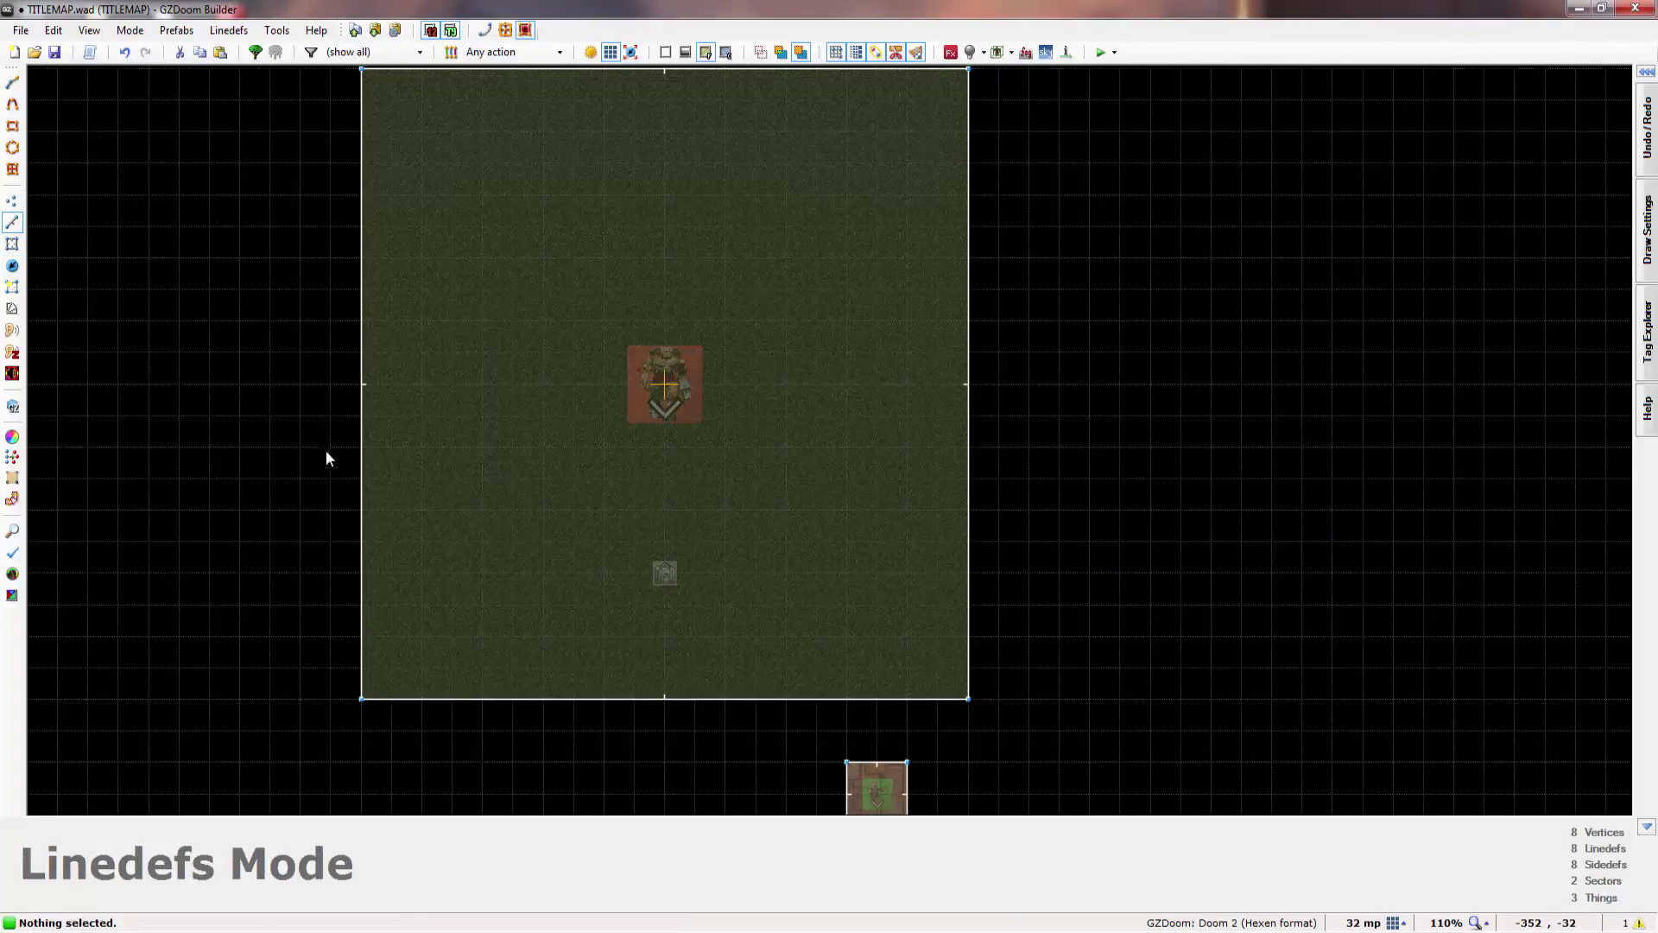
pyautogui.scroll(-2, 325, 449)
pyautogui.moveTo(309, 179); pyautogui.dragTo(780, 608)
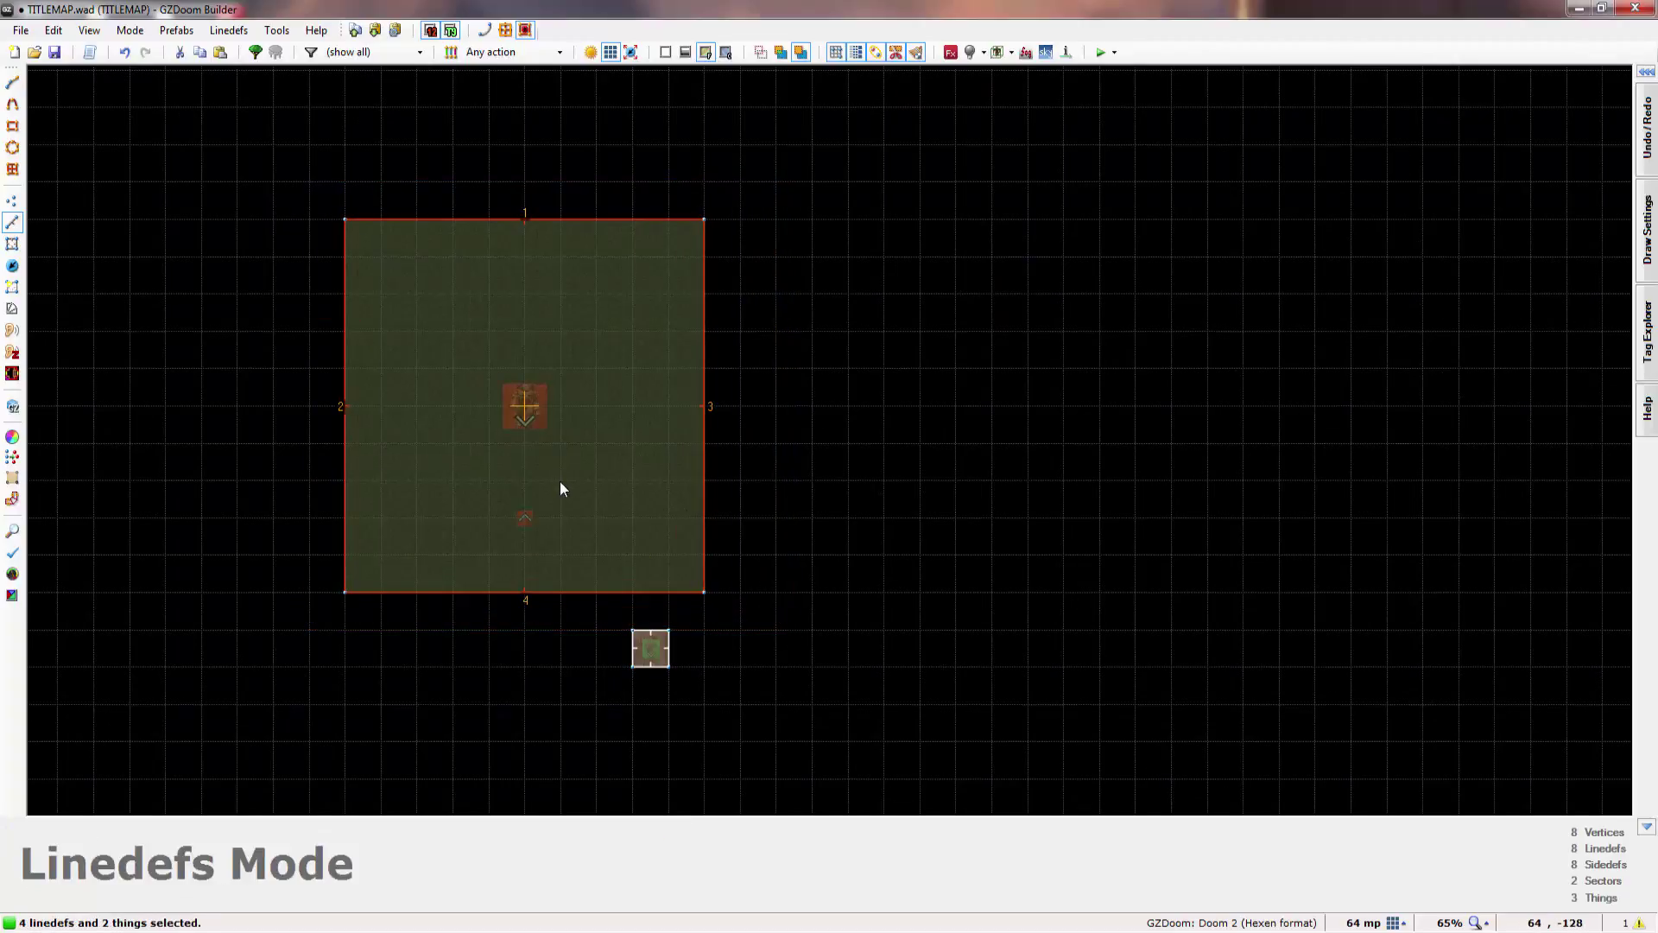
pyautogui.press('t')
pyautogui.click(542, 411)
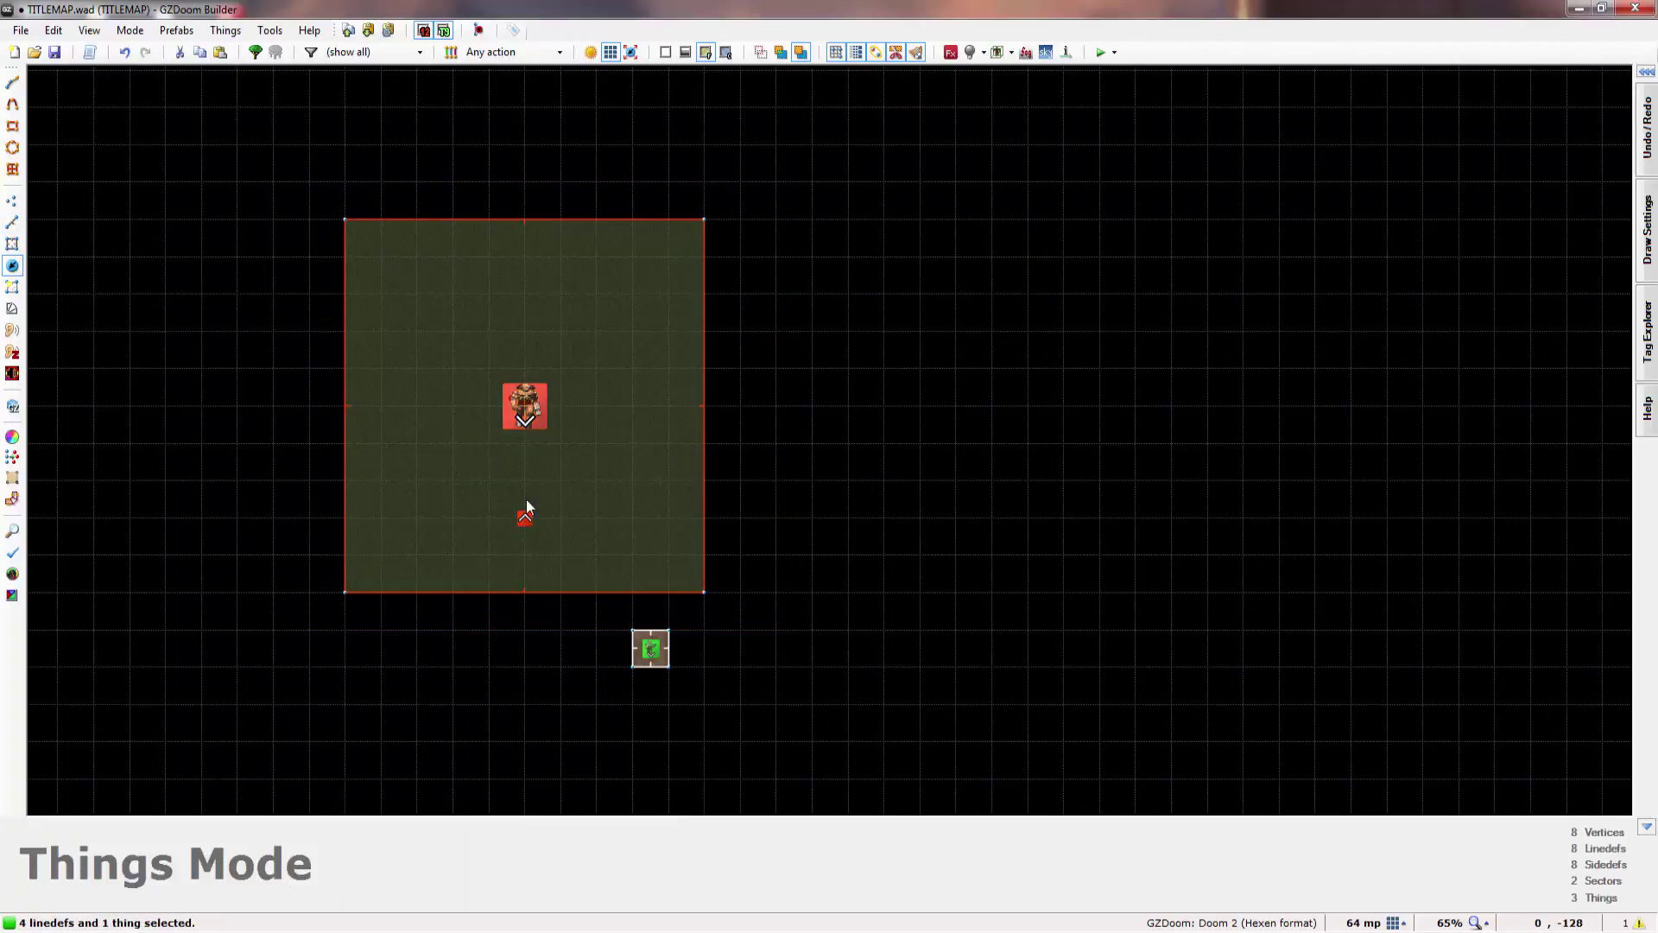
pyautogui.click(526, 517)
# - Set the four selected walls' action to Line Horizon, apply, and deselect them
pyautogui.press('l')
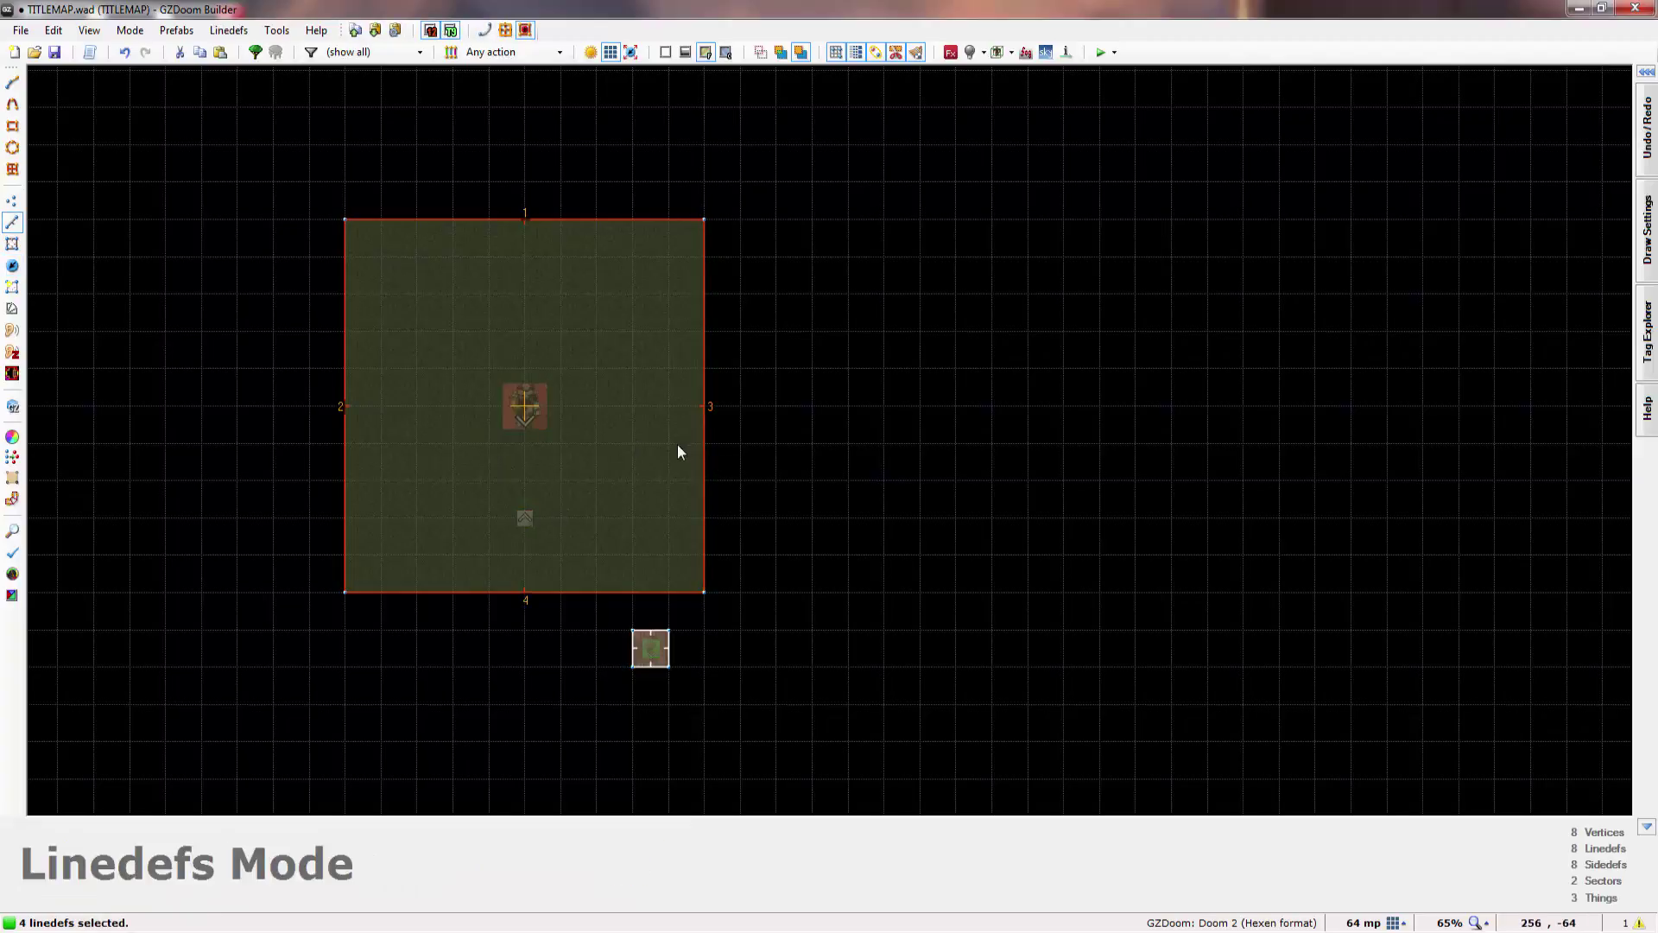
pyautogui.rightClick(699, 441)
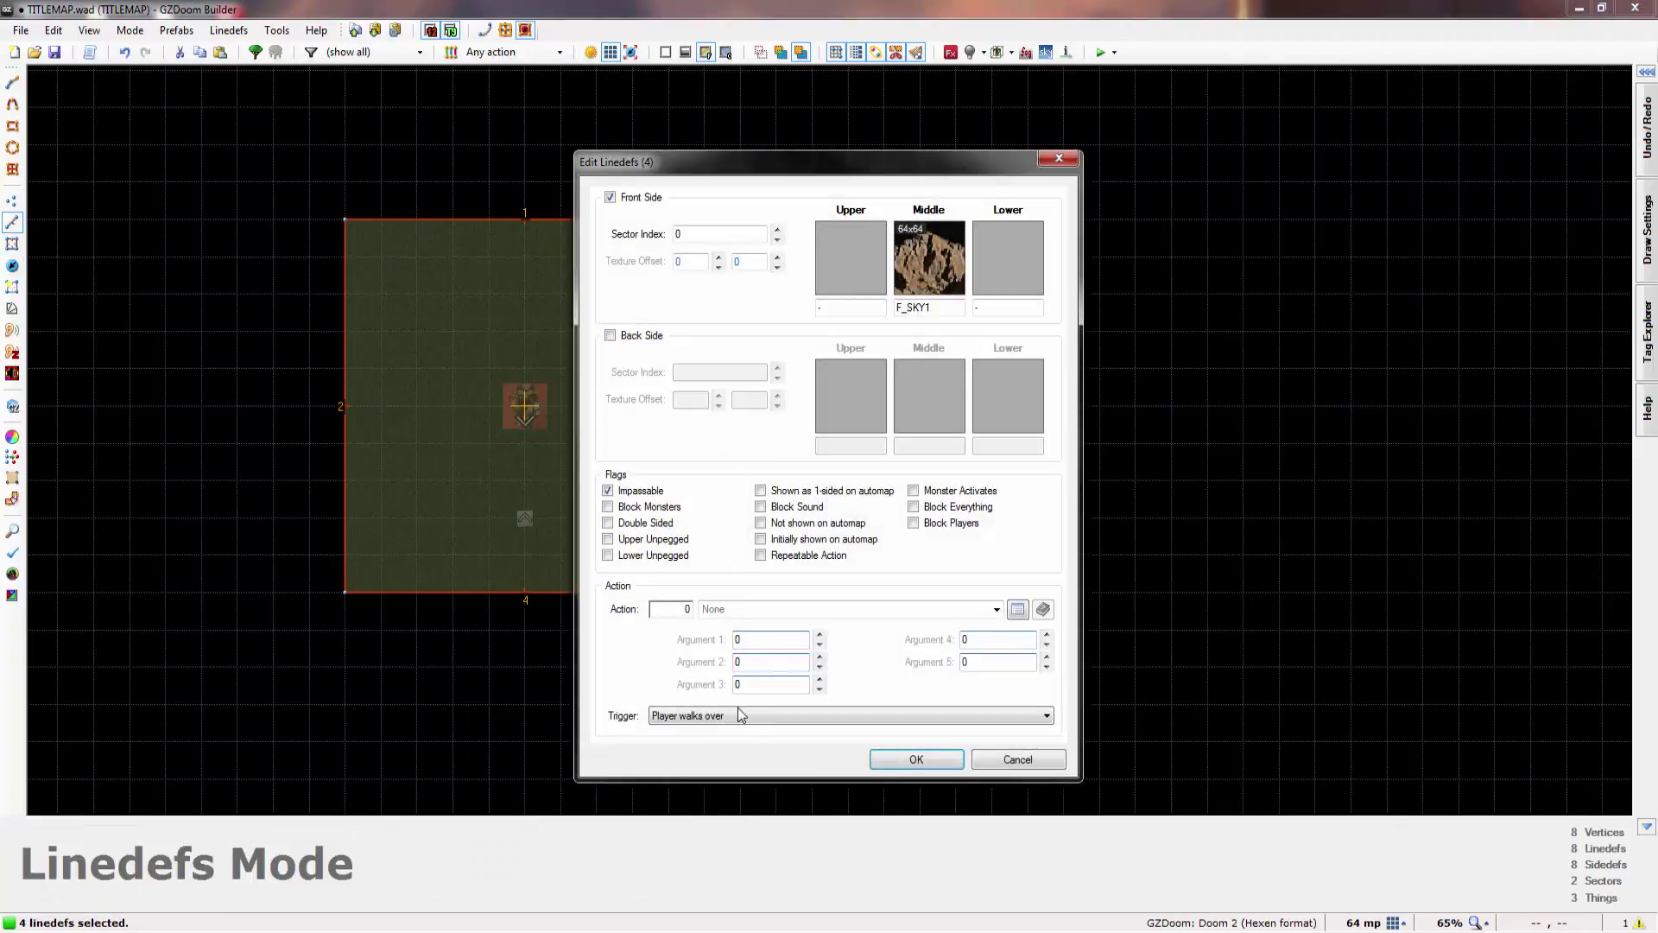
pyautogui.click(1017, 609)
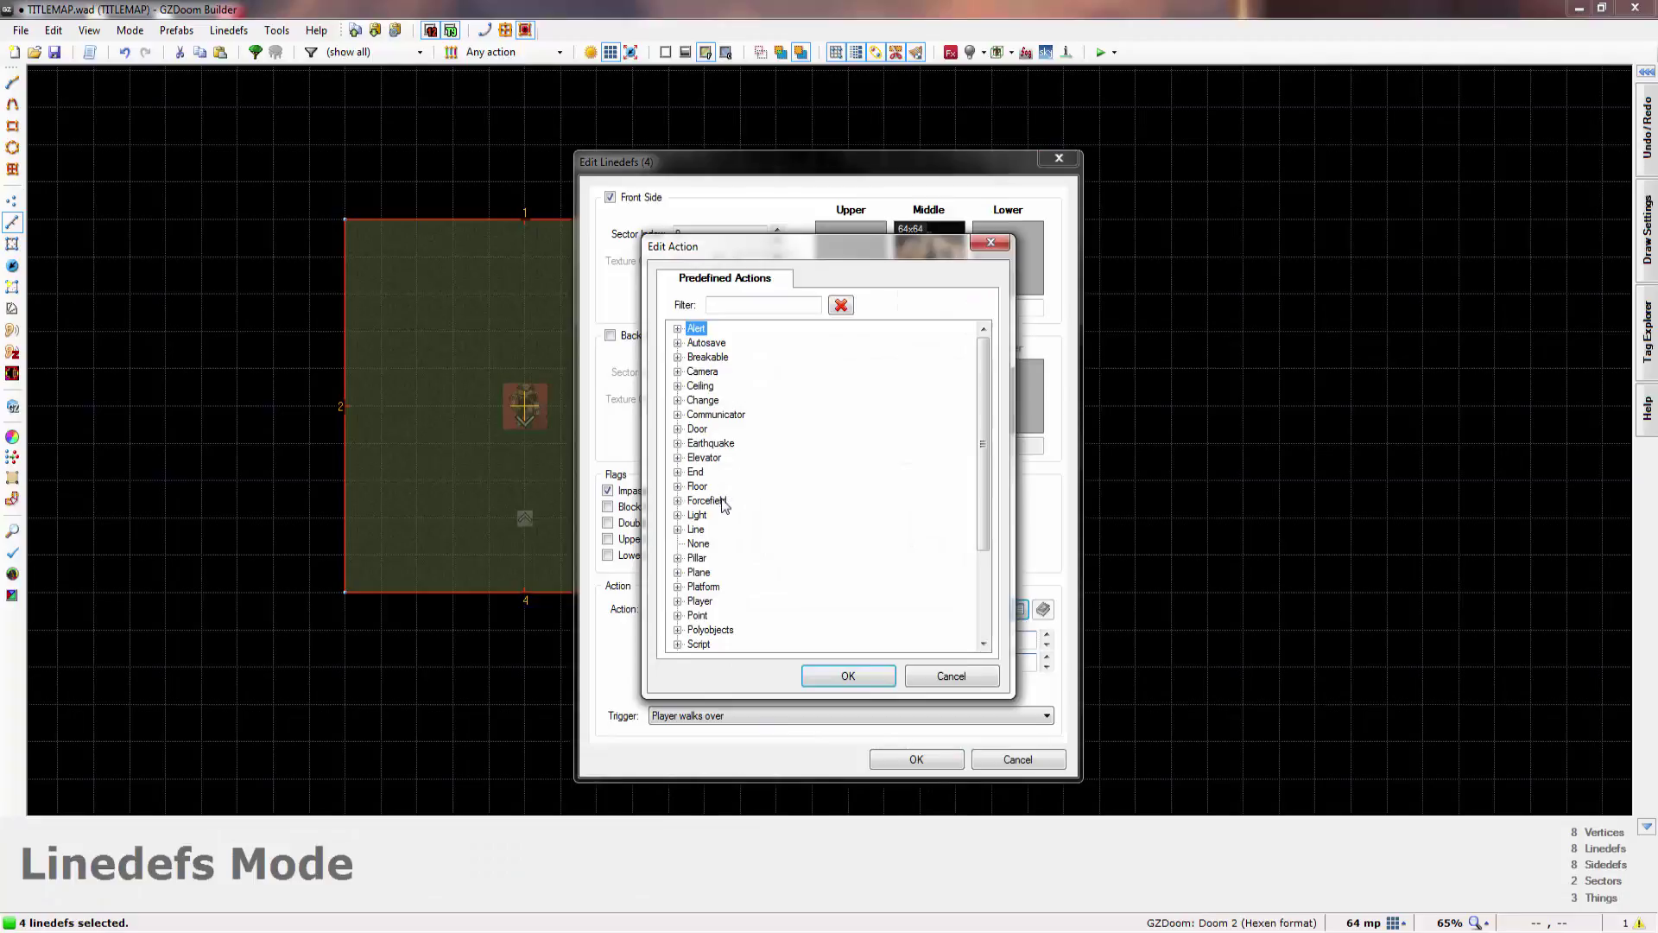
pyautogui.moveTo(769, 253); pyautogui.dragTo(802, 280)
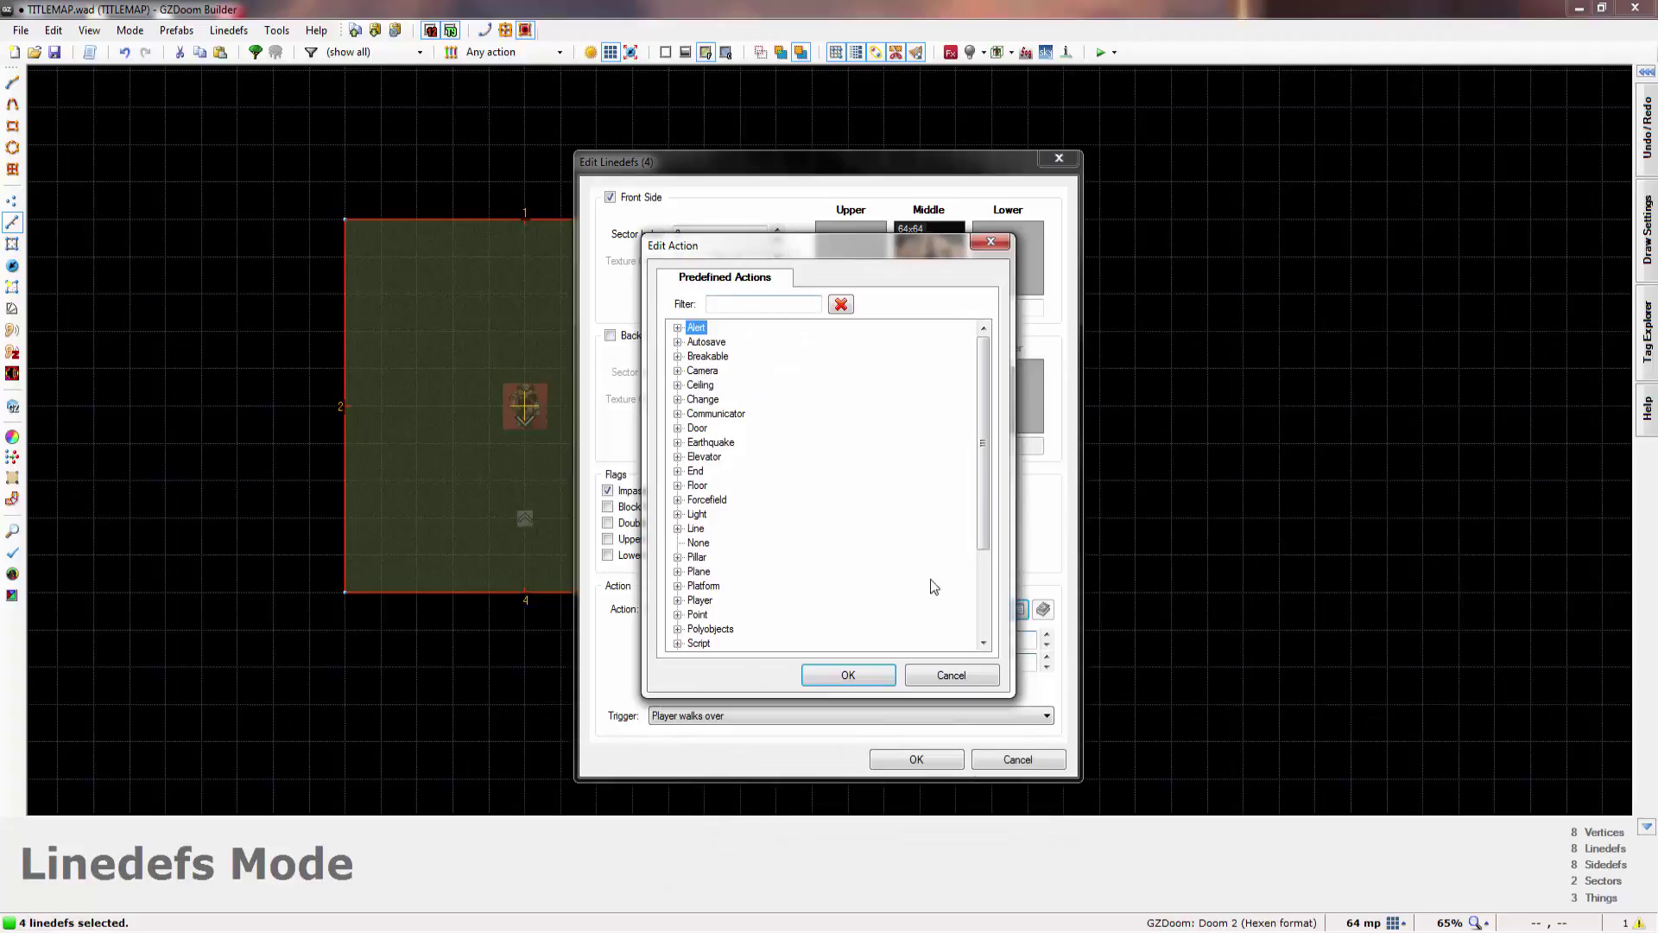
pyautogui.click(950, 676)
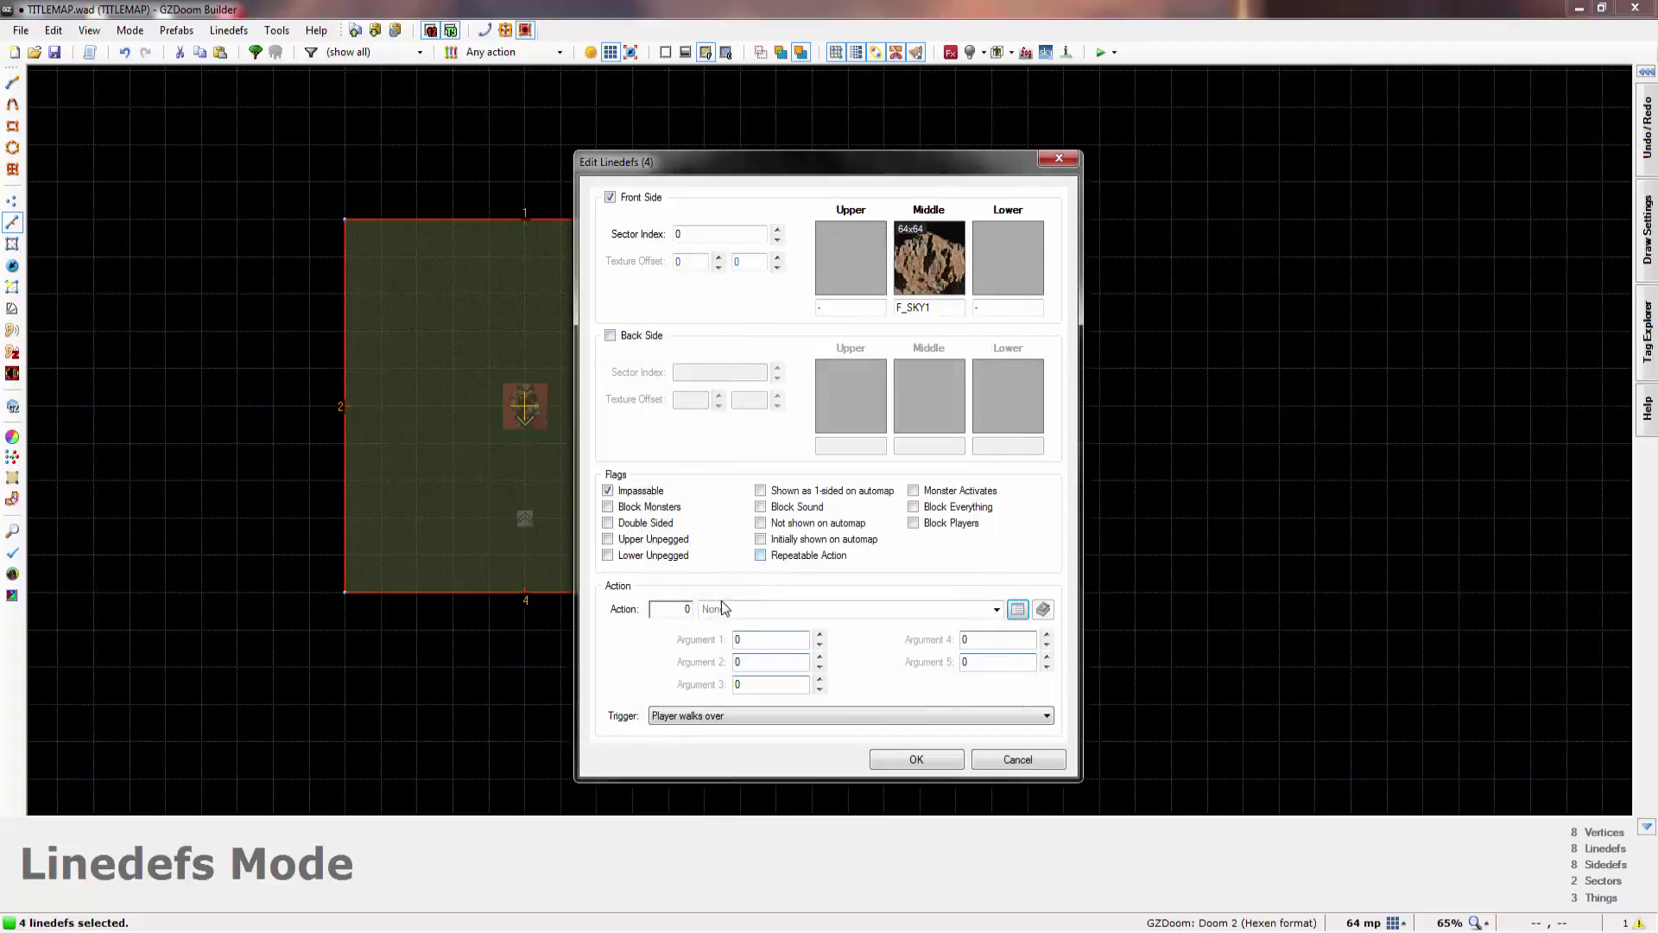
pyautogui.click(1017, 610)
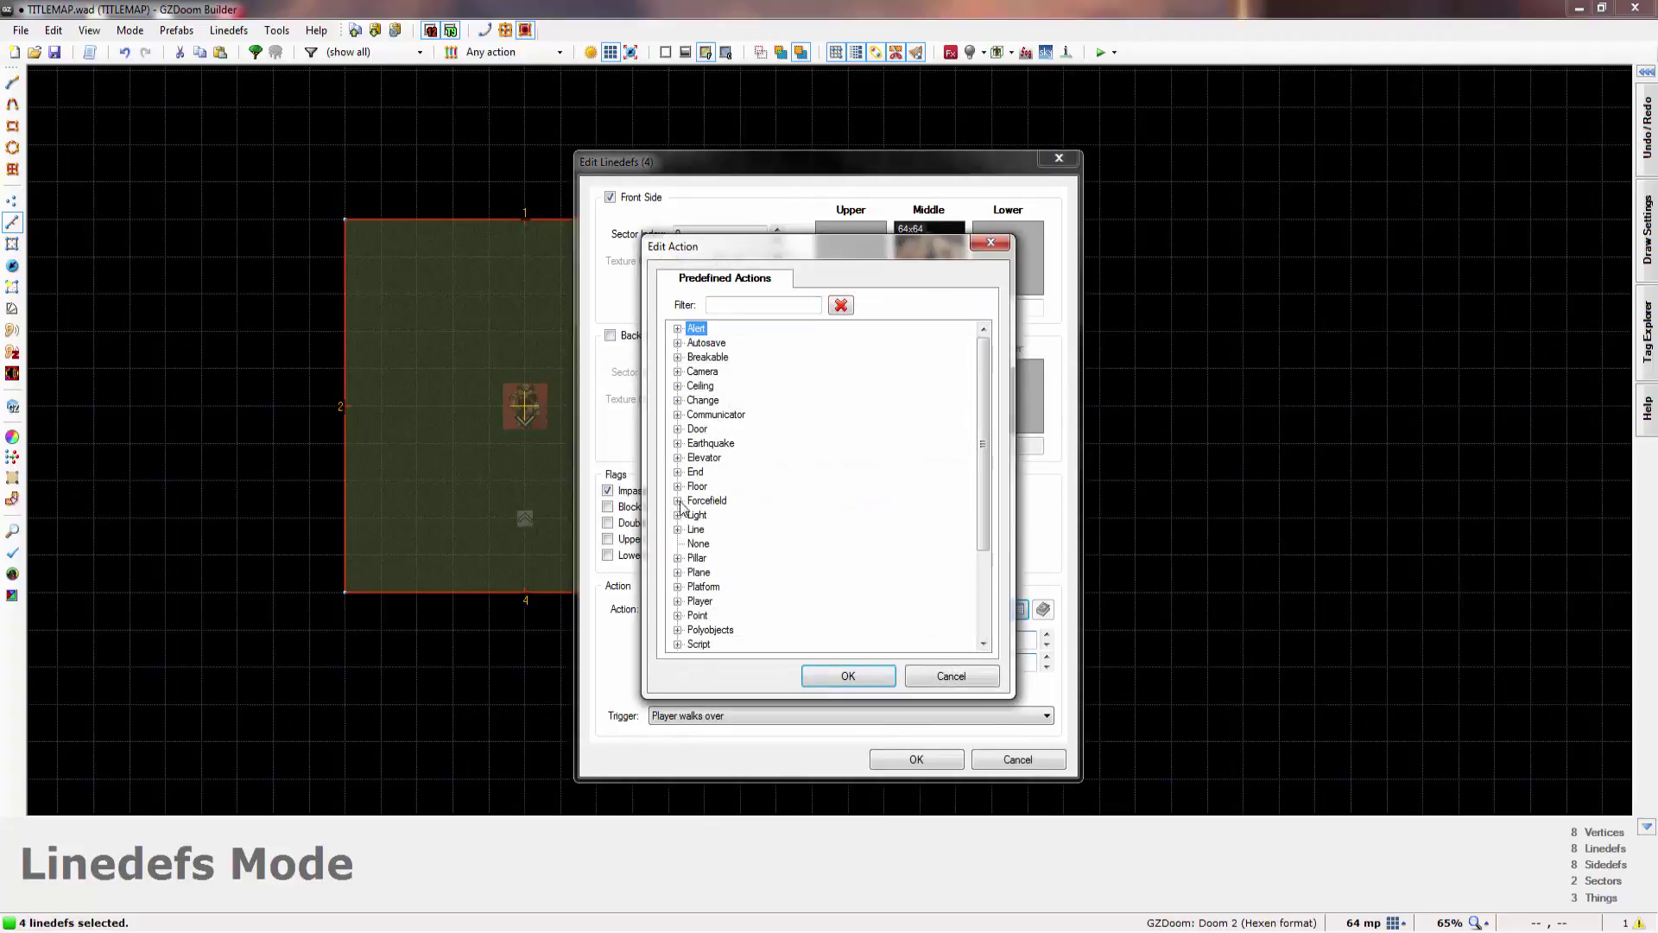
pyautogui.click(678, 529)
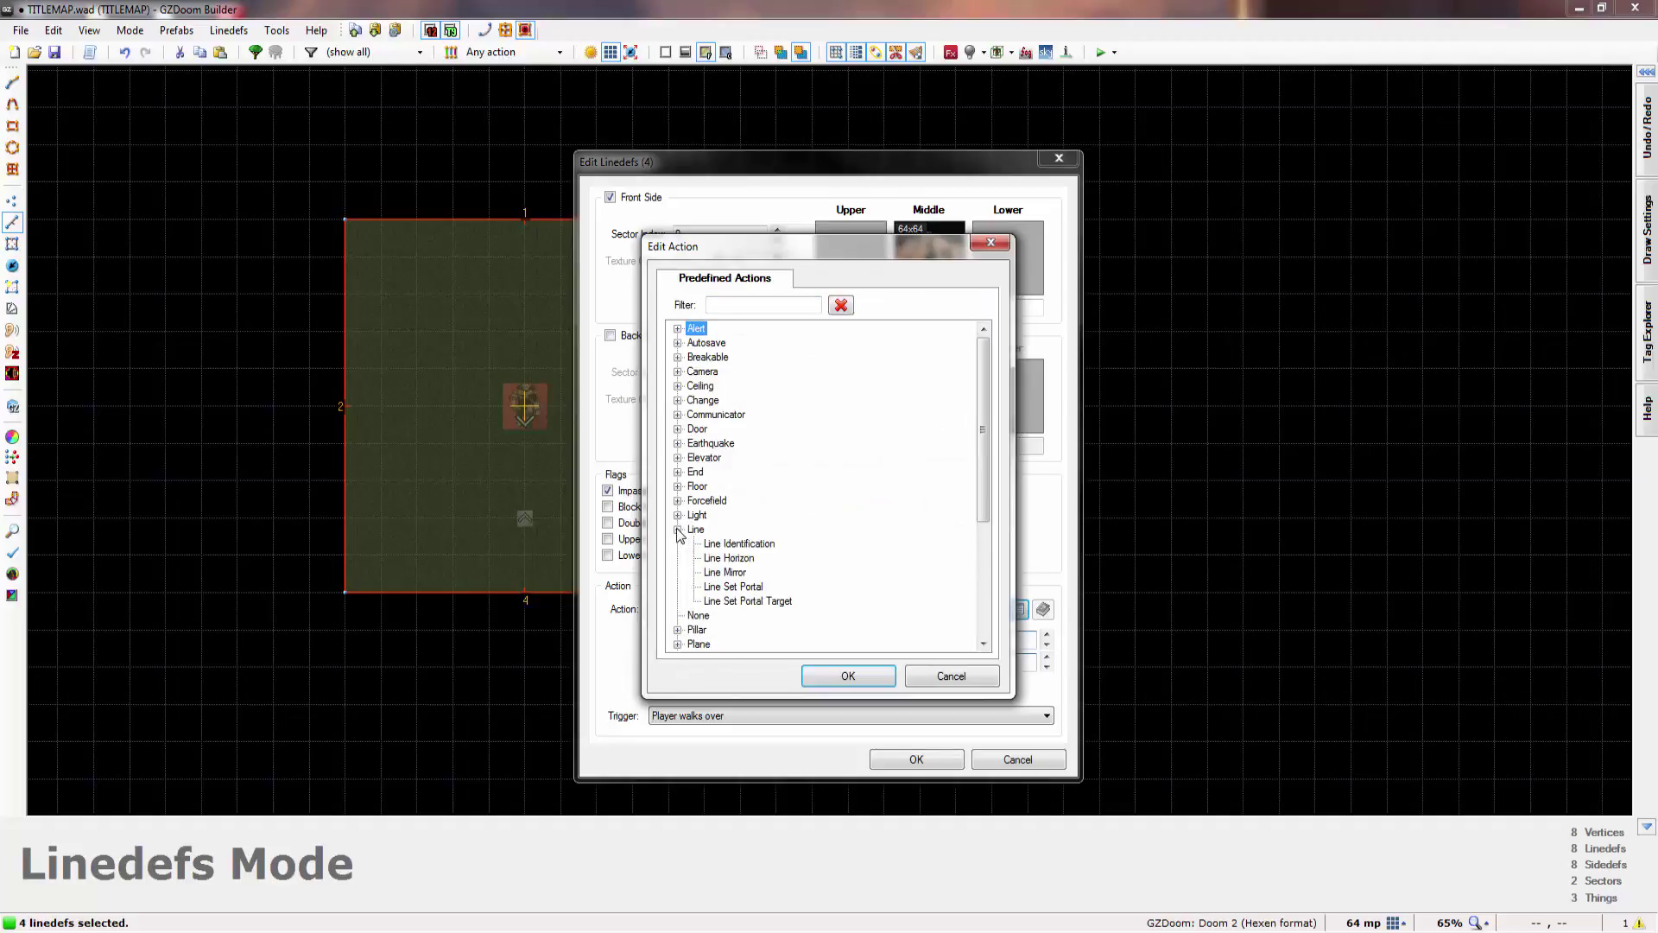
pyautogui.click(734, 558)
pyautogui.click(848, 676)
pyautogui.click(919, 759)
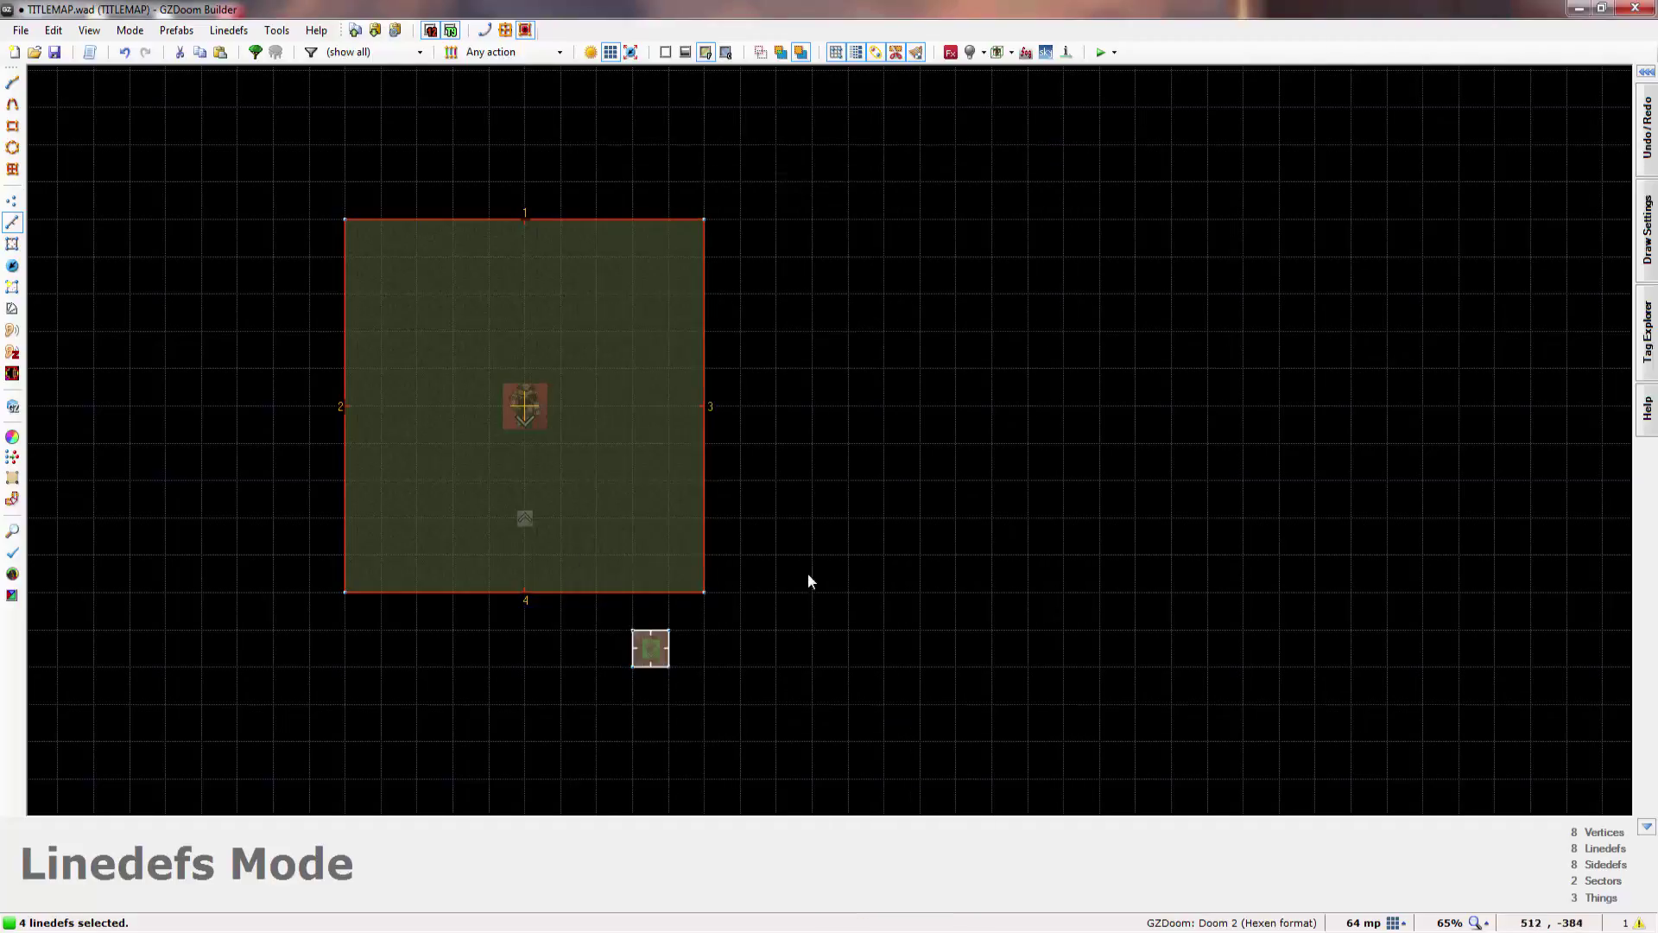
pyautogui.click(772, 515)
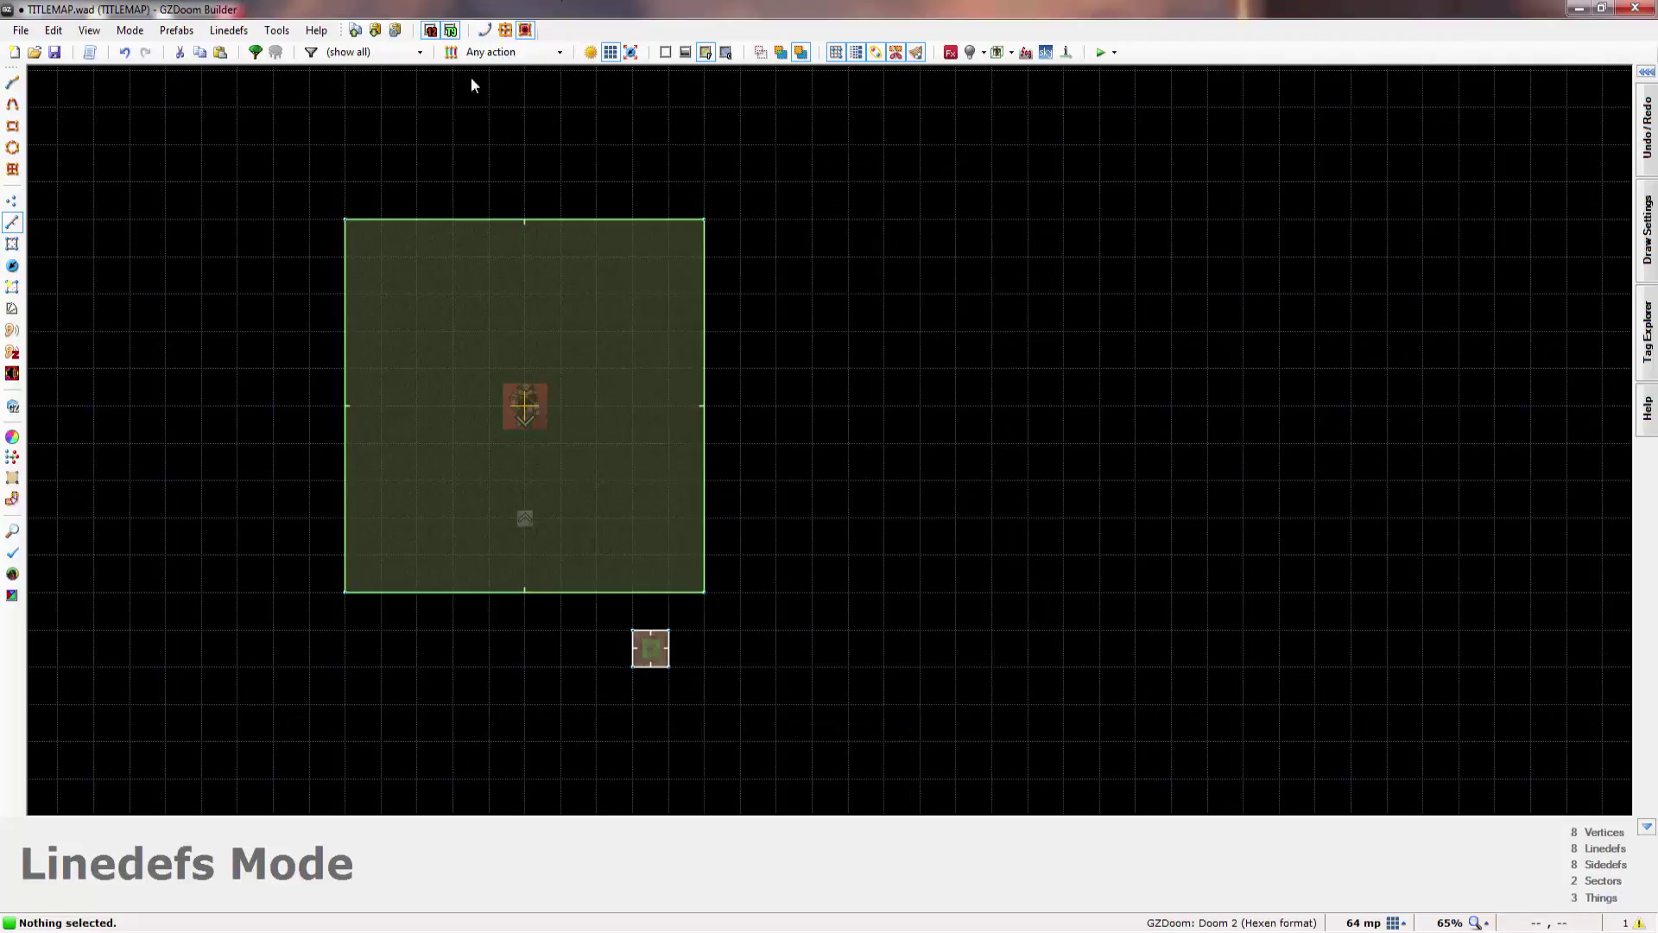
# - Run TITLEMAP in GZDoom to view the sky horizon, then choose Quit Game from the menu
pyautogui.press('F9')
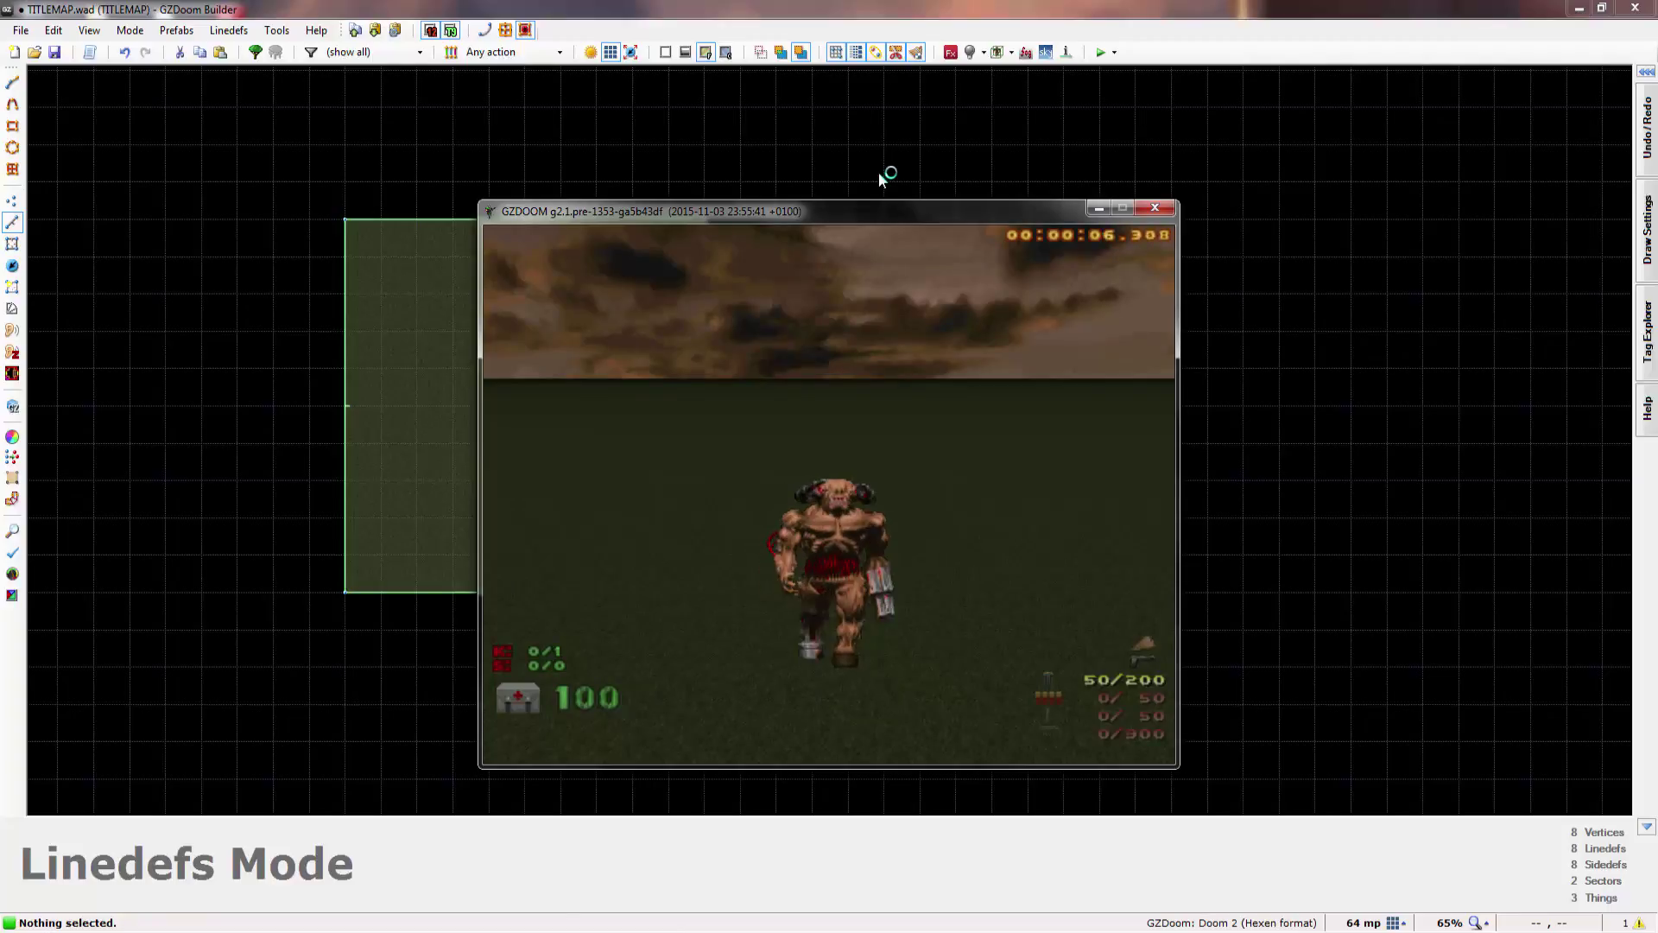
pyautogui.press('Escape')
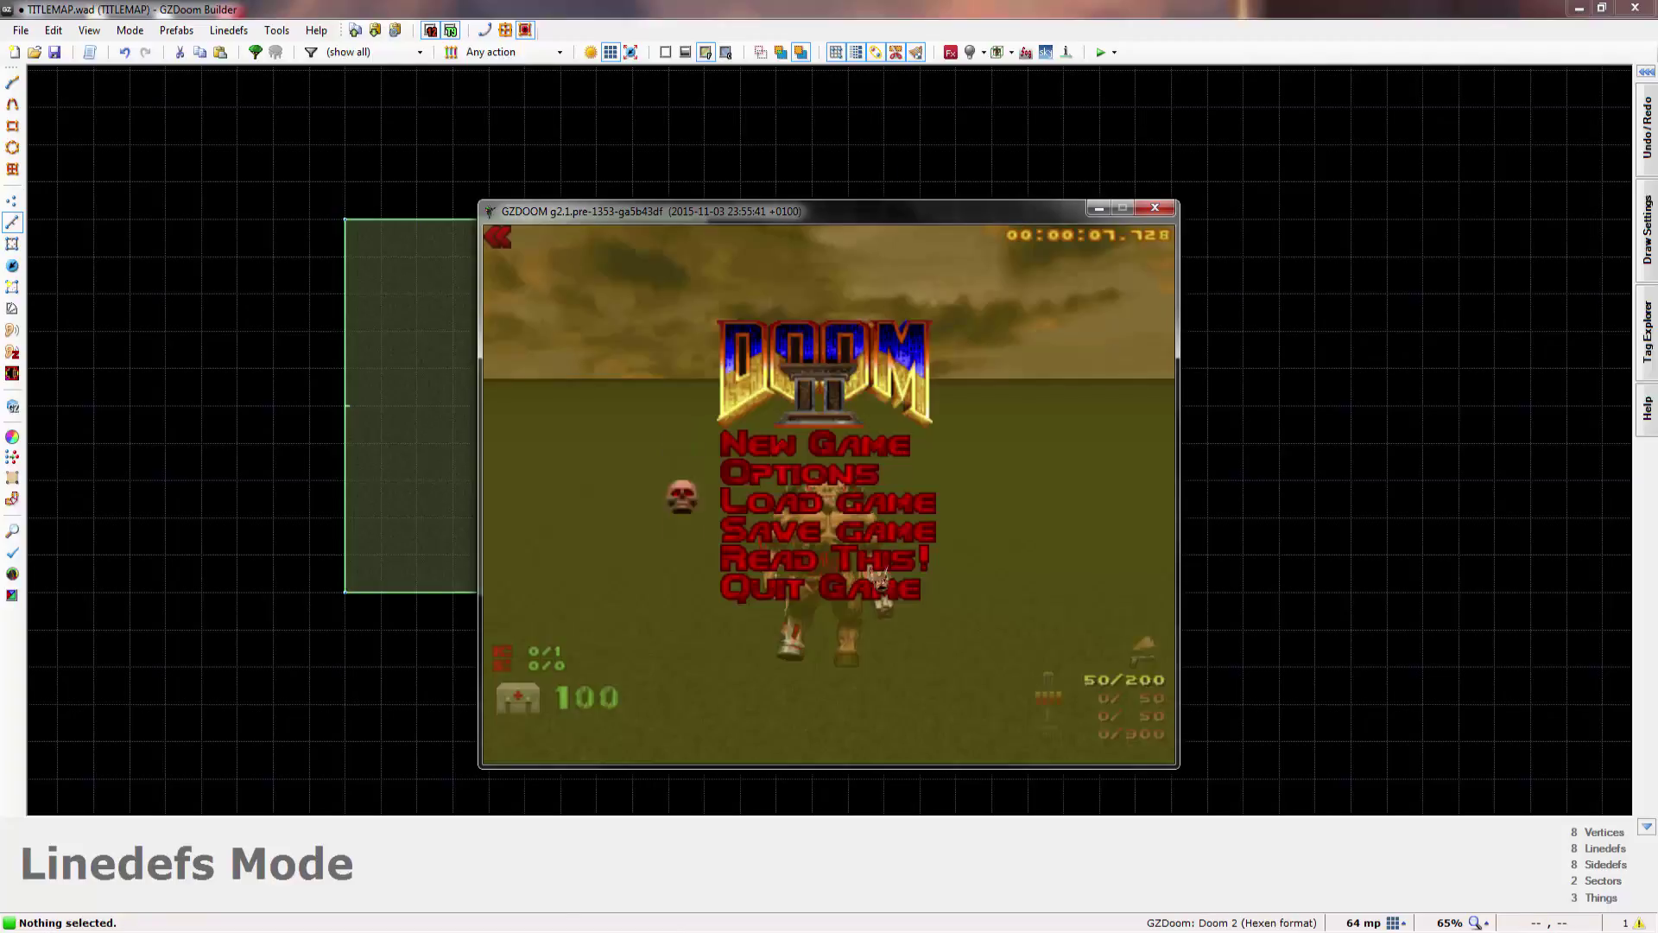
pyautogui.click(832, 600)
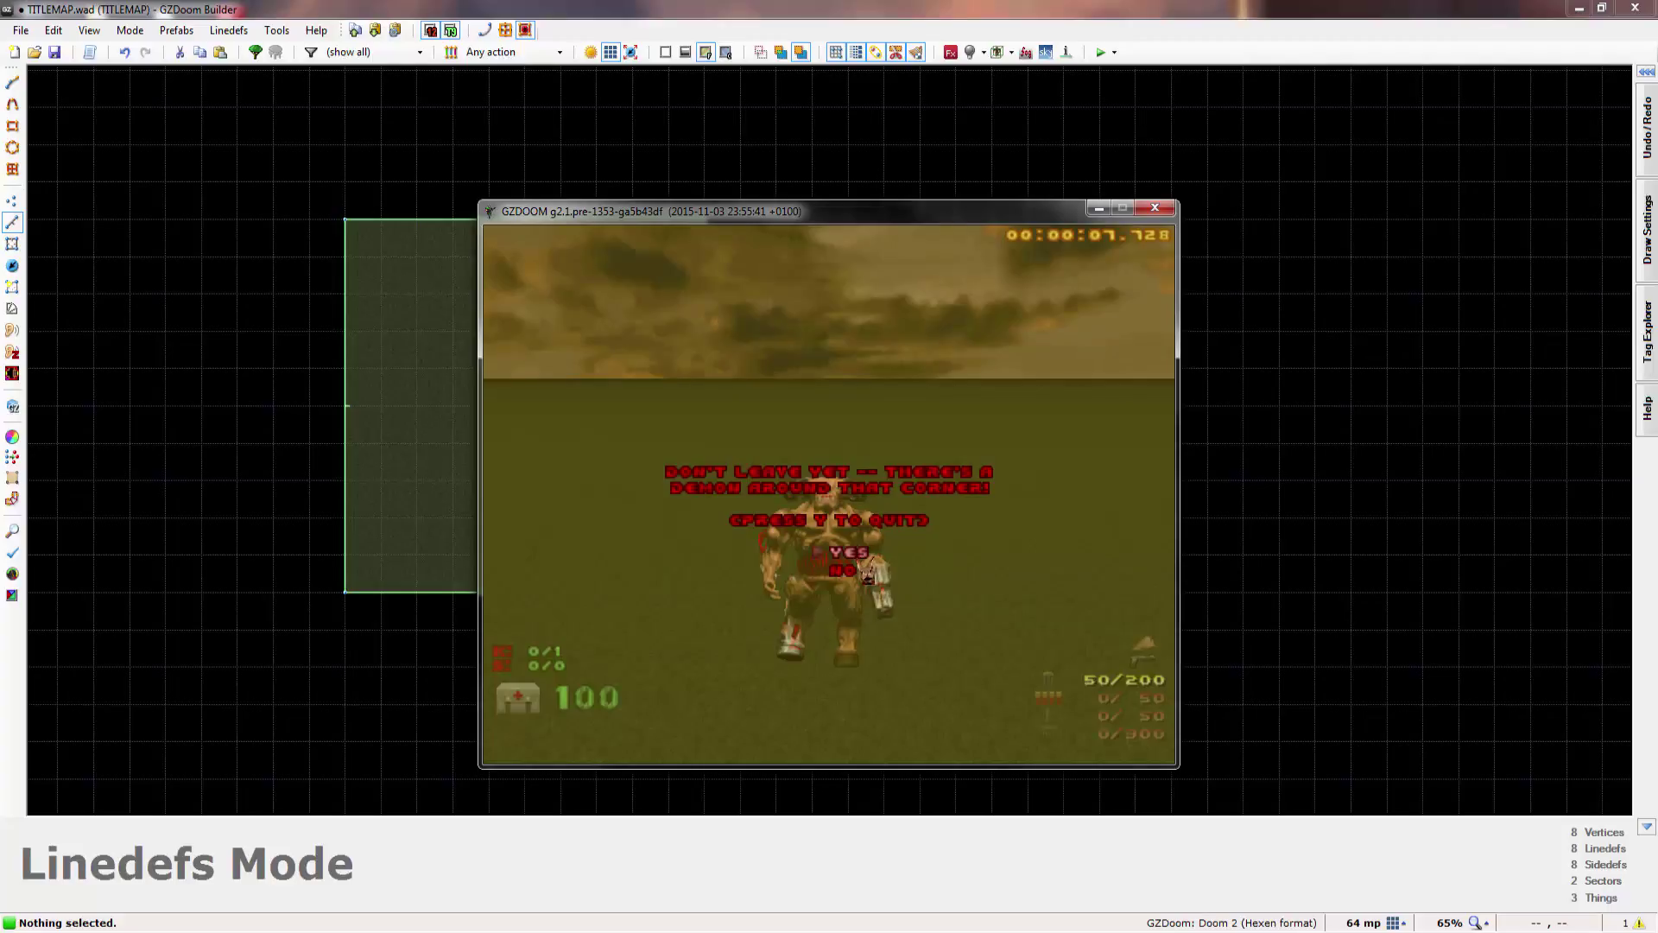
# - Confirm quitting the test, recentre the room, and save the map as TITLEMAP.wad in Brutal DOOM
pyautogui.press('y')
pyautogui.scroll(3, 521, 528)
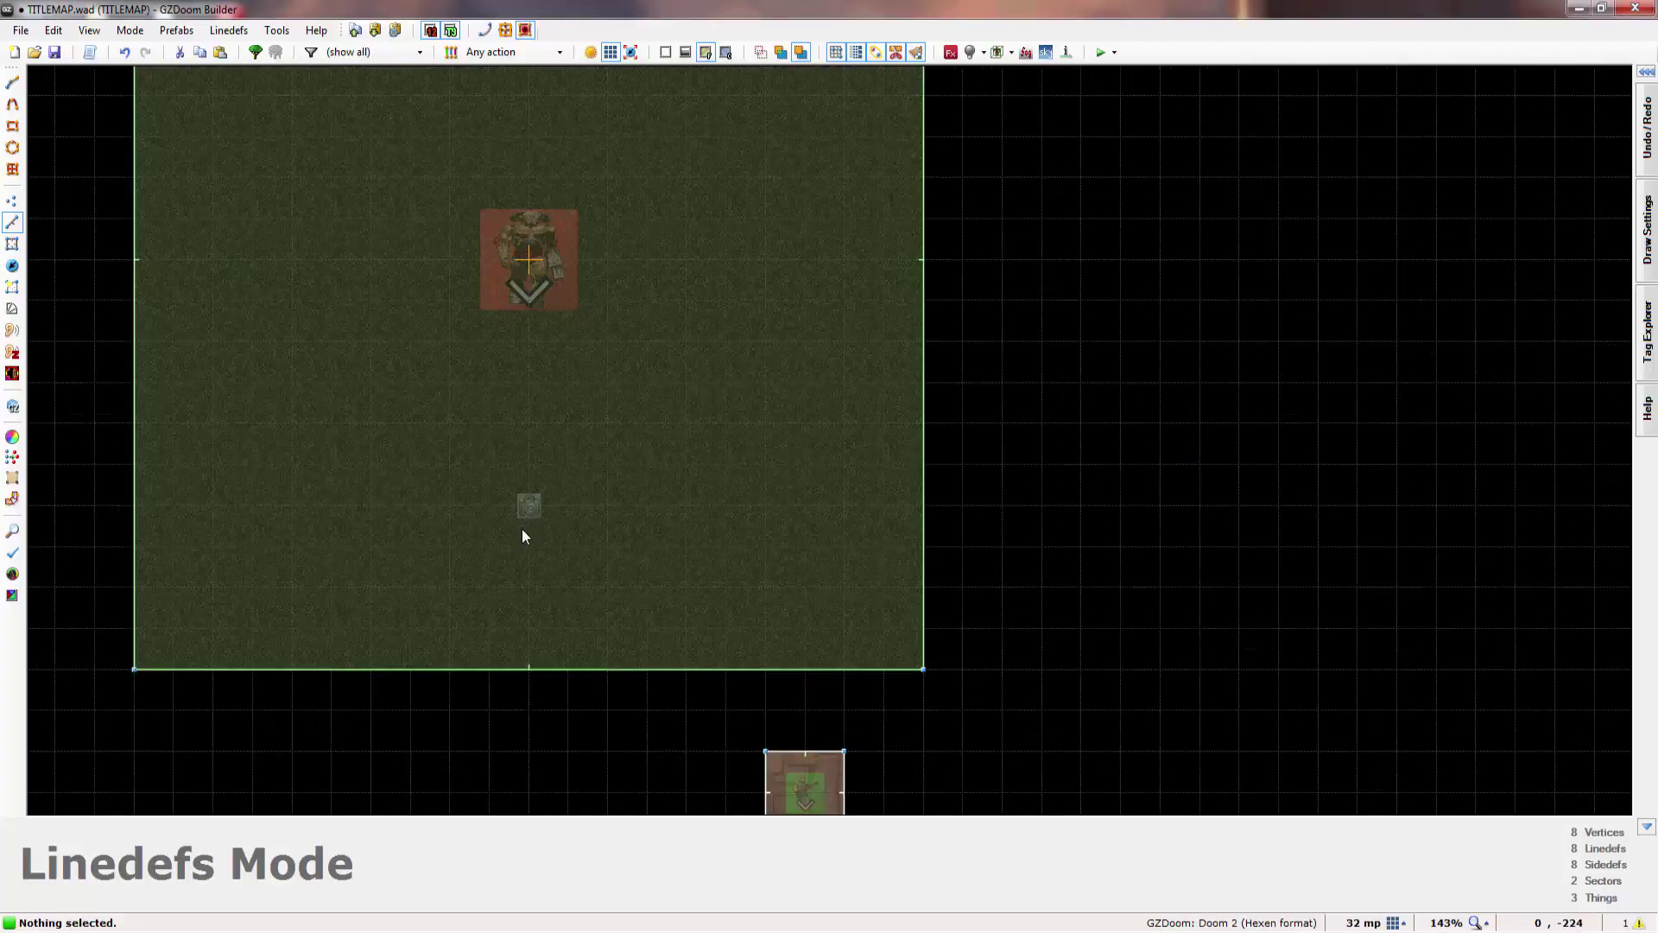
pyautogui.press('Left')
pyautogui.press('Up')
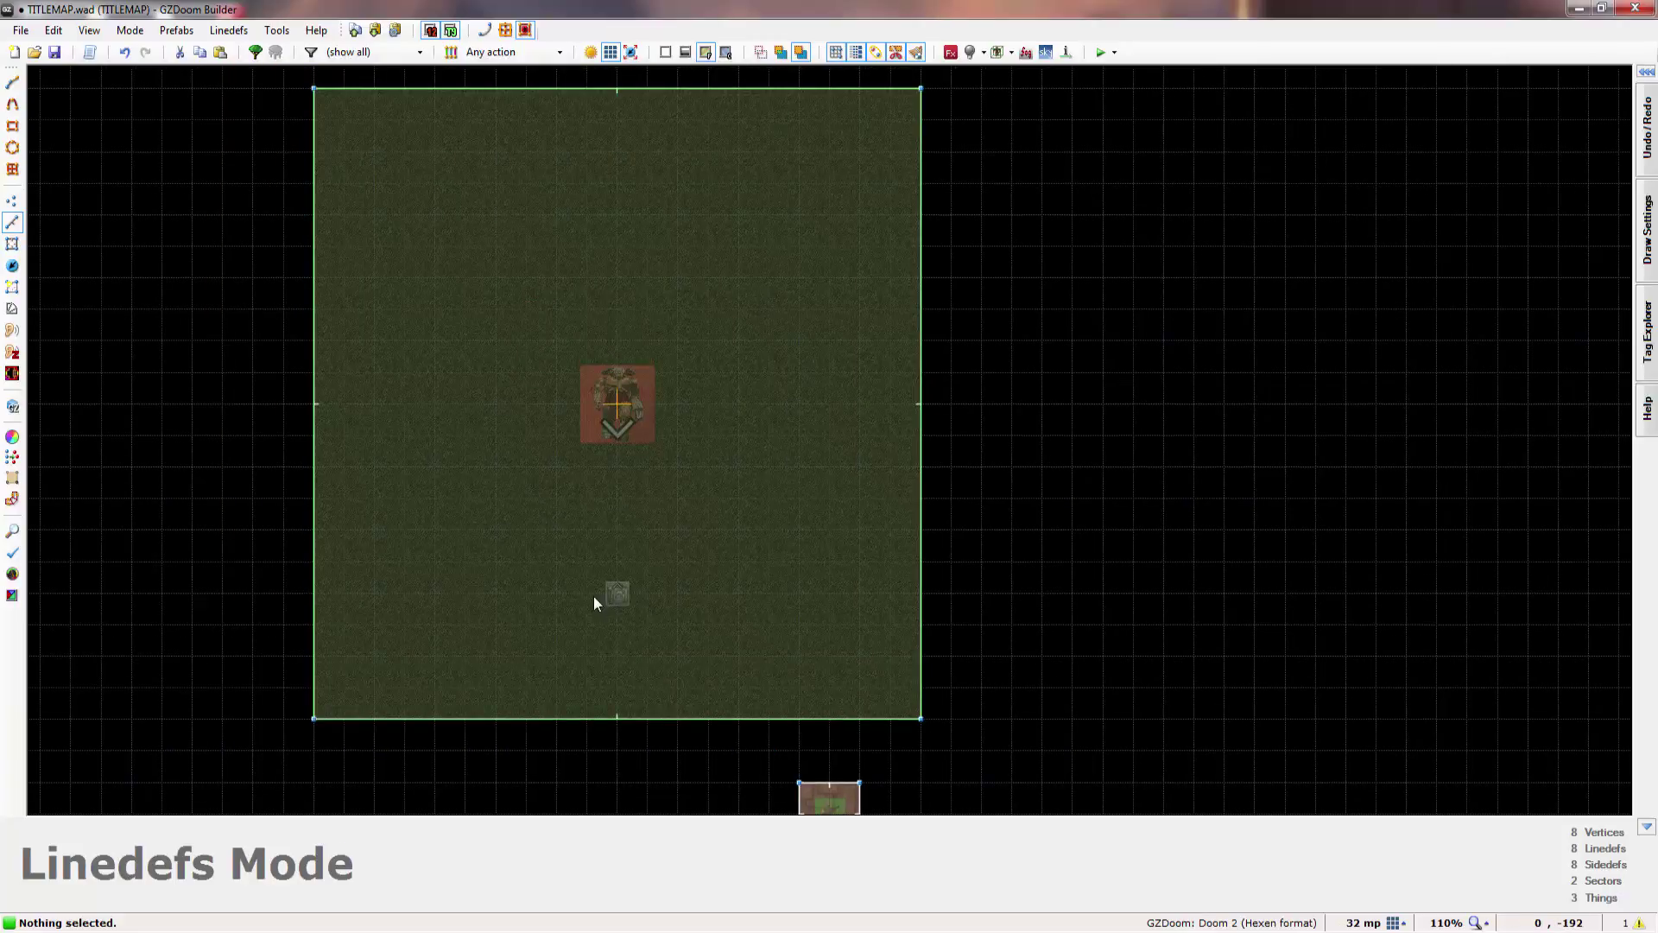
pyautogui.press('Left')
pyautogui.press('Up')
pyautogui.press('Down')
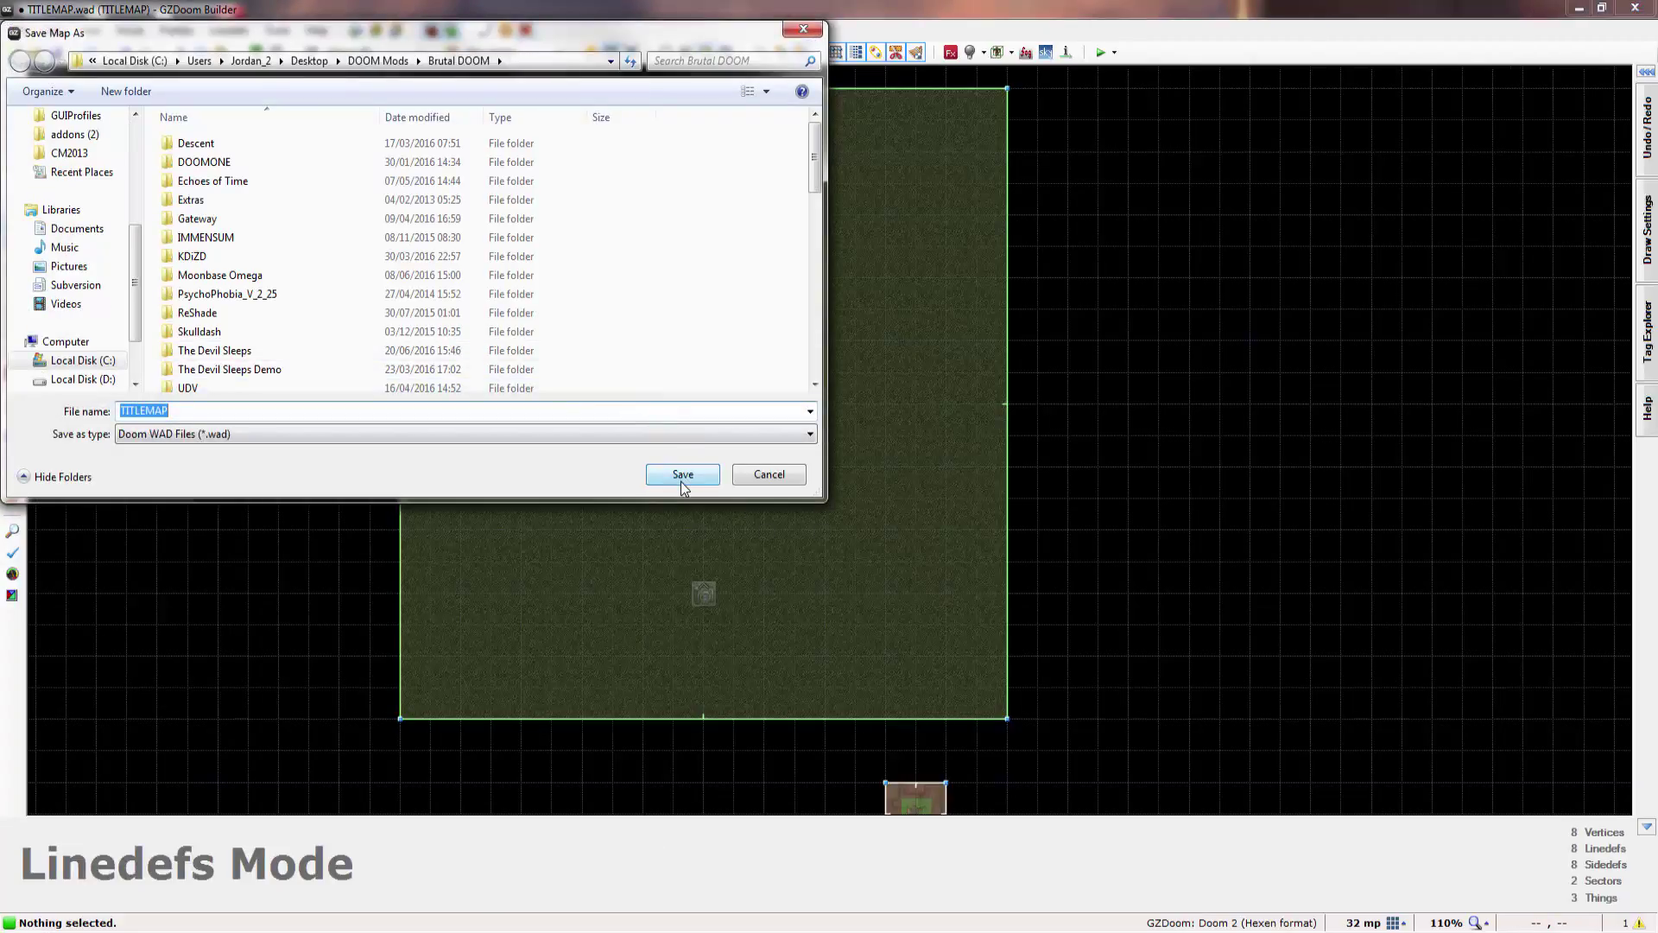
pyautogui.click(683, 478)
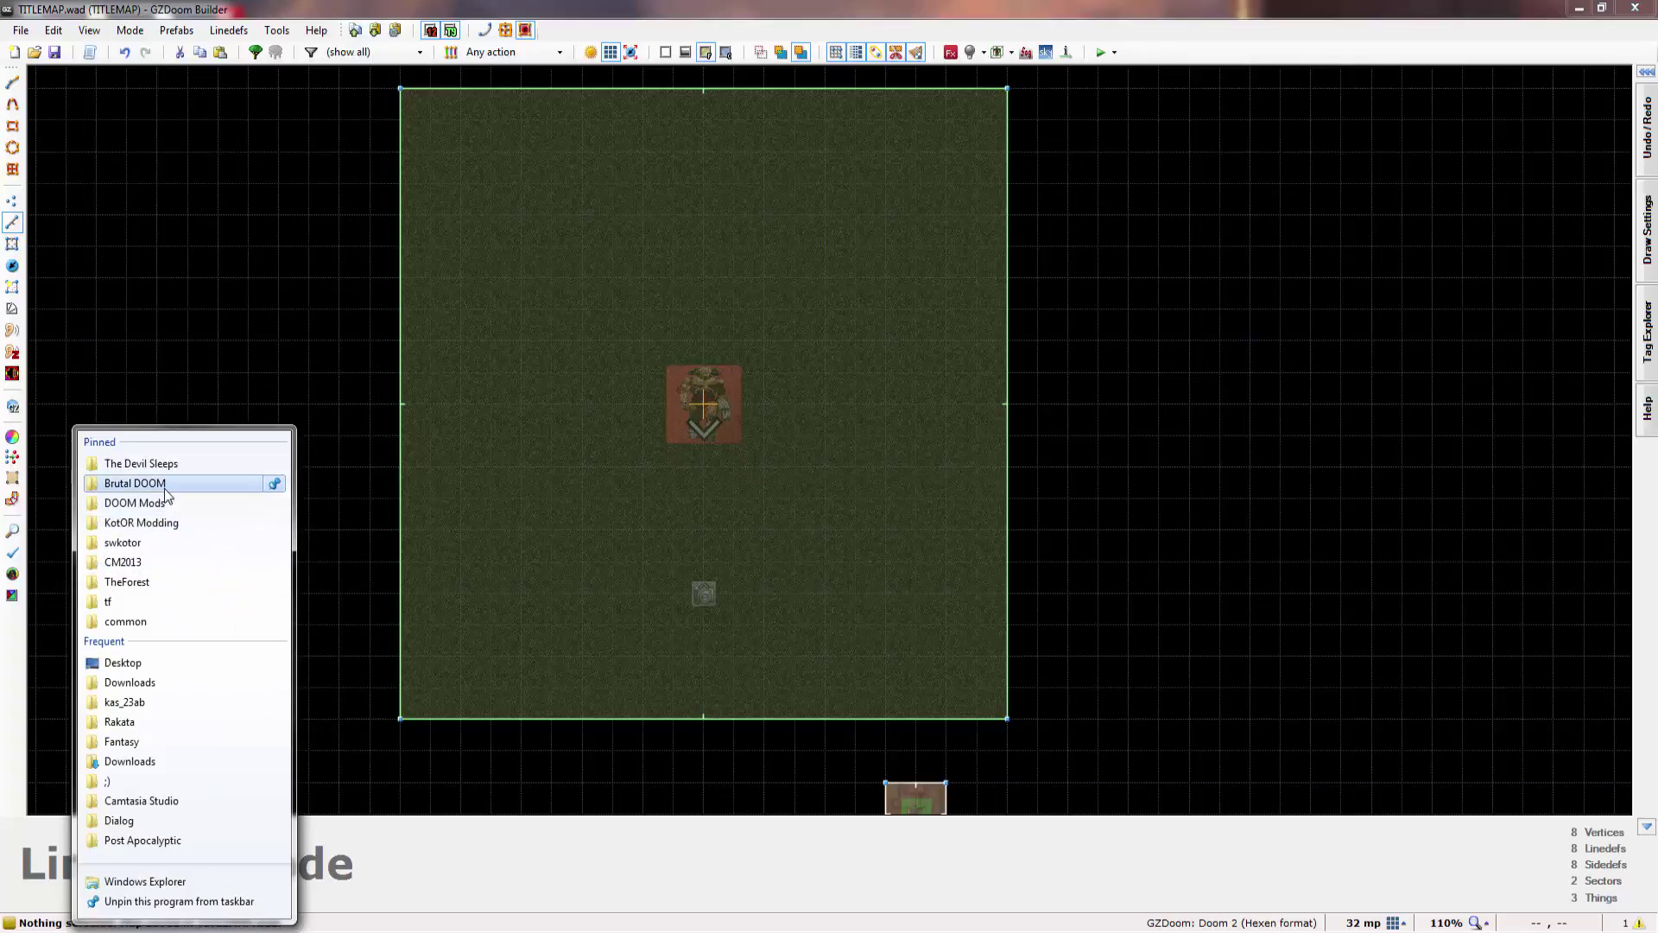
# - Open the Brutal DOOM folder and drop gzmod.wad onto gzdoom.exe to launch it
pyautogui.click(157, 485)
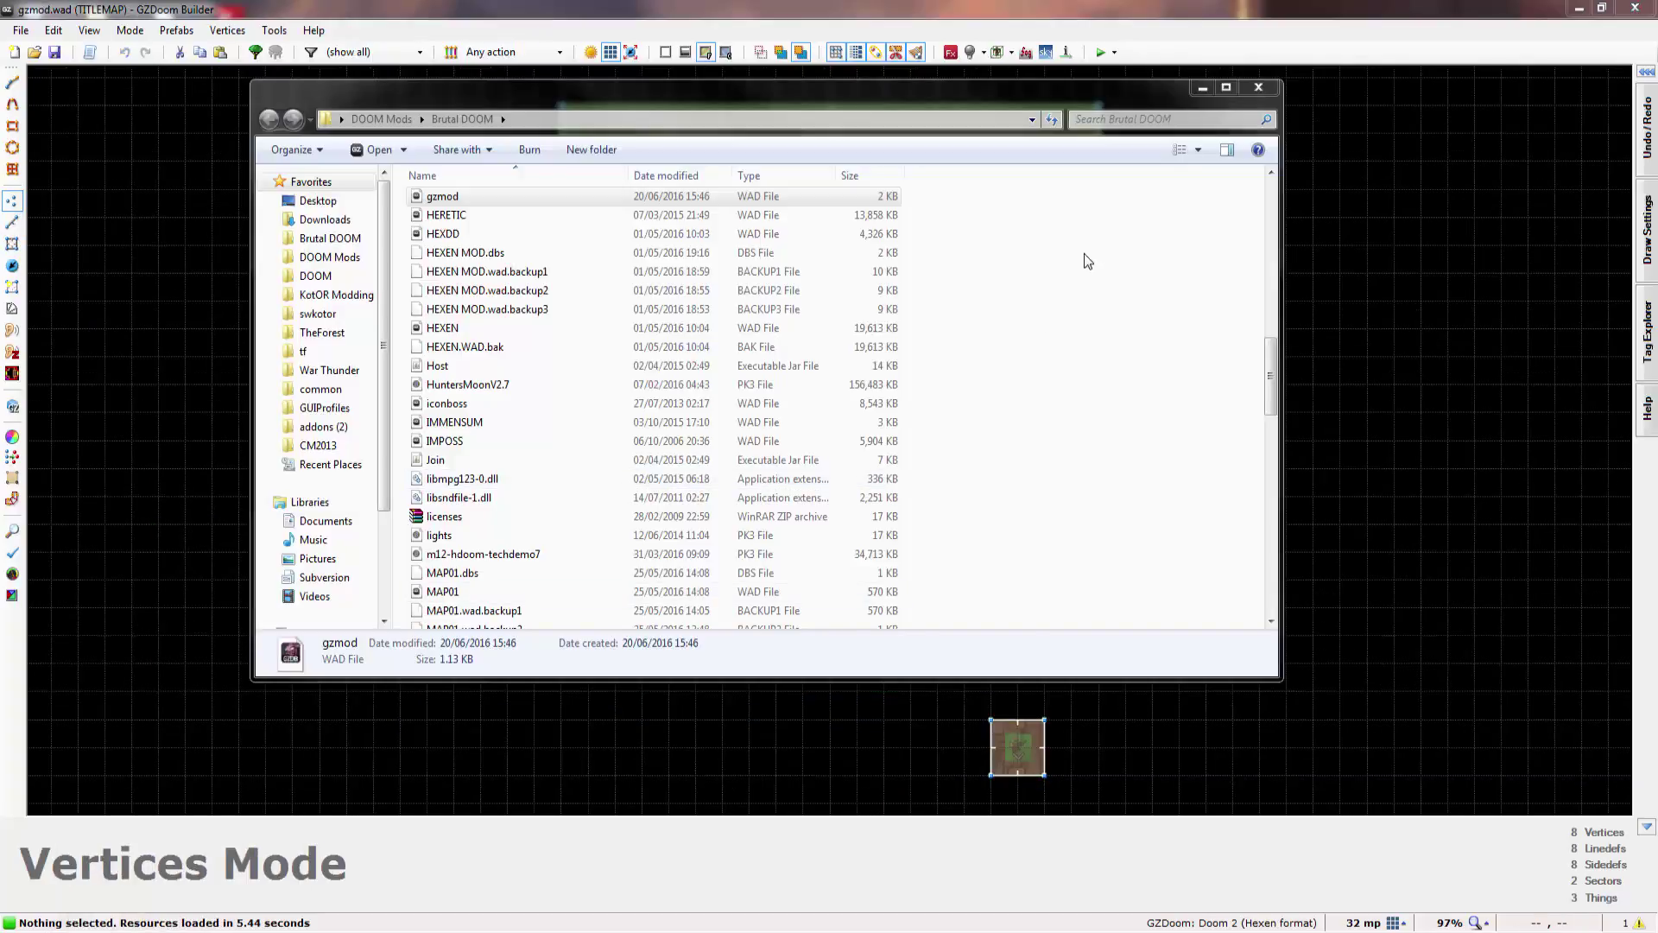
pyautogui.scroll(3, 1092, 302)
pyautogui.moveTo(553, 368); pyautogui.dragTo(512, 7)
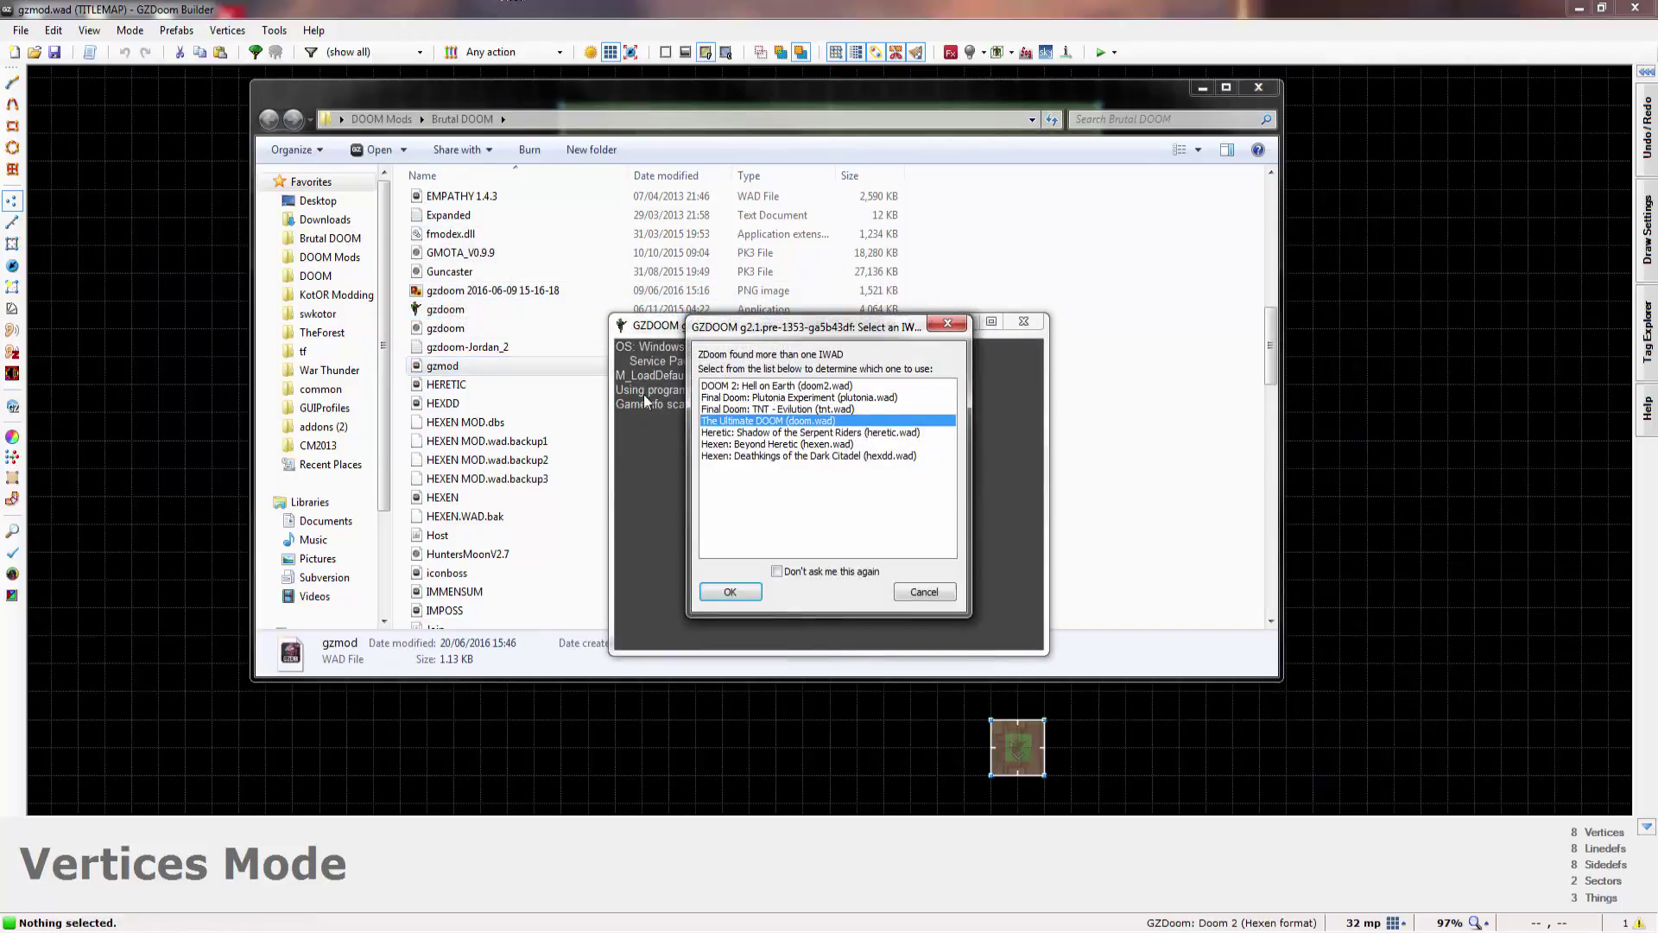
# - Start DOOM 2: Hell on Earth to watch the Cyberdemon title map, then return to the Brutal DOOM folder
pyautogui.doubleClick(723, 386)
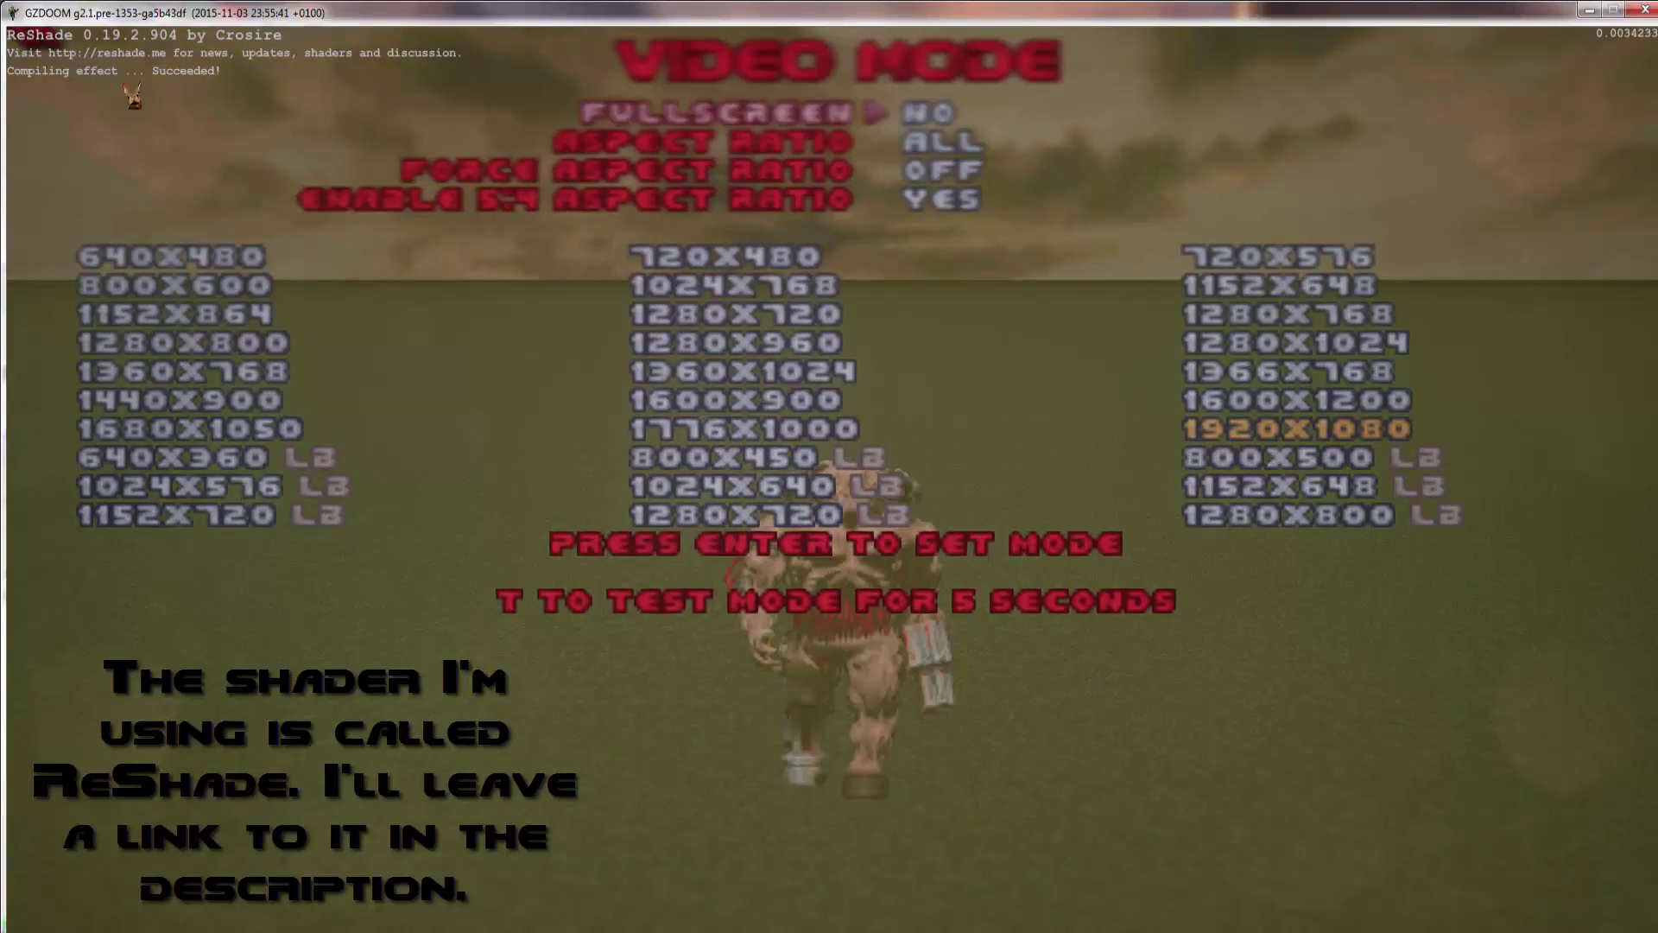
pyautogui.press('Escape')
pyautogui.press('Escape')
pyautogui.press('Escape')
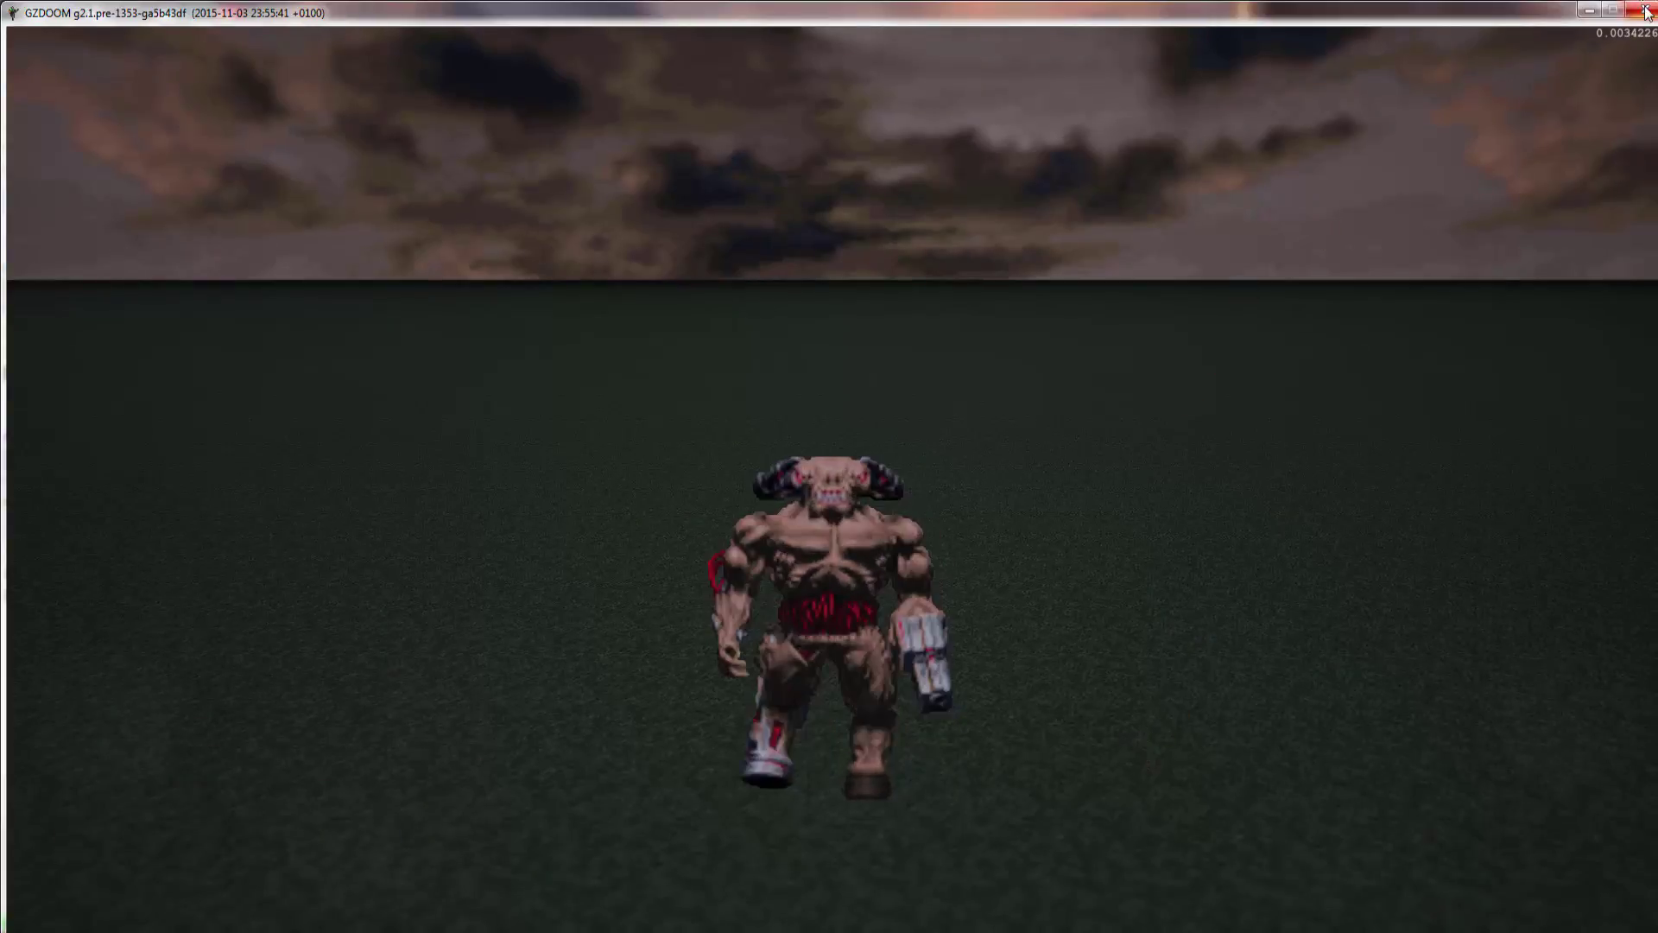
pyautogui.hotkey('alt', 'Tab')
pyautogui.click(949, 106)
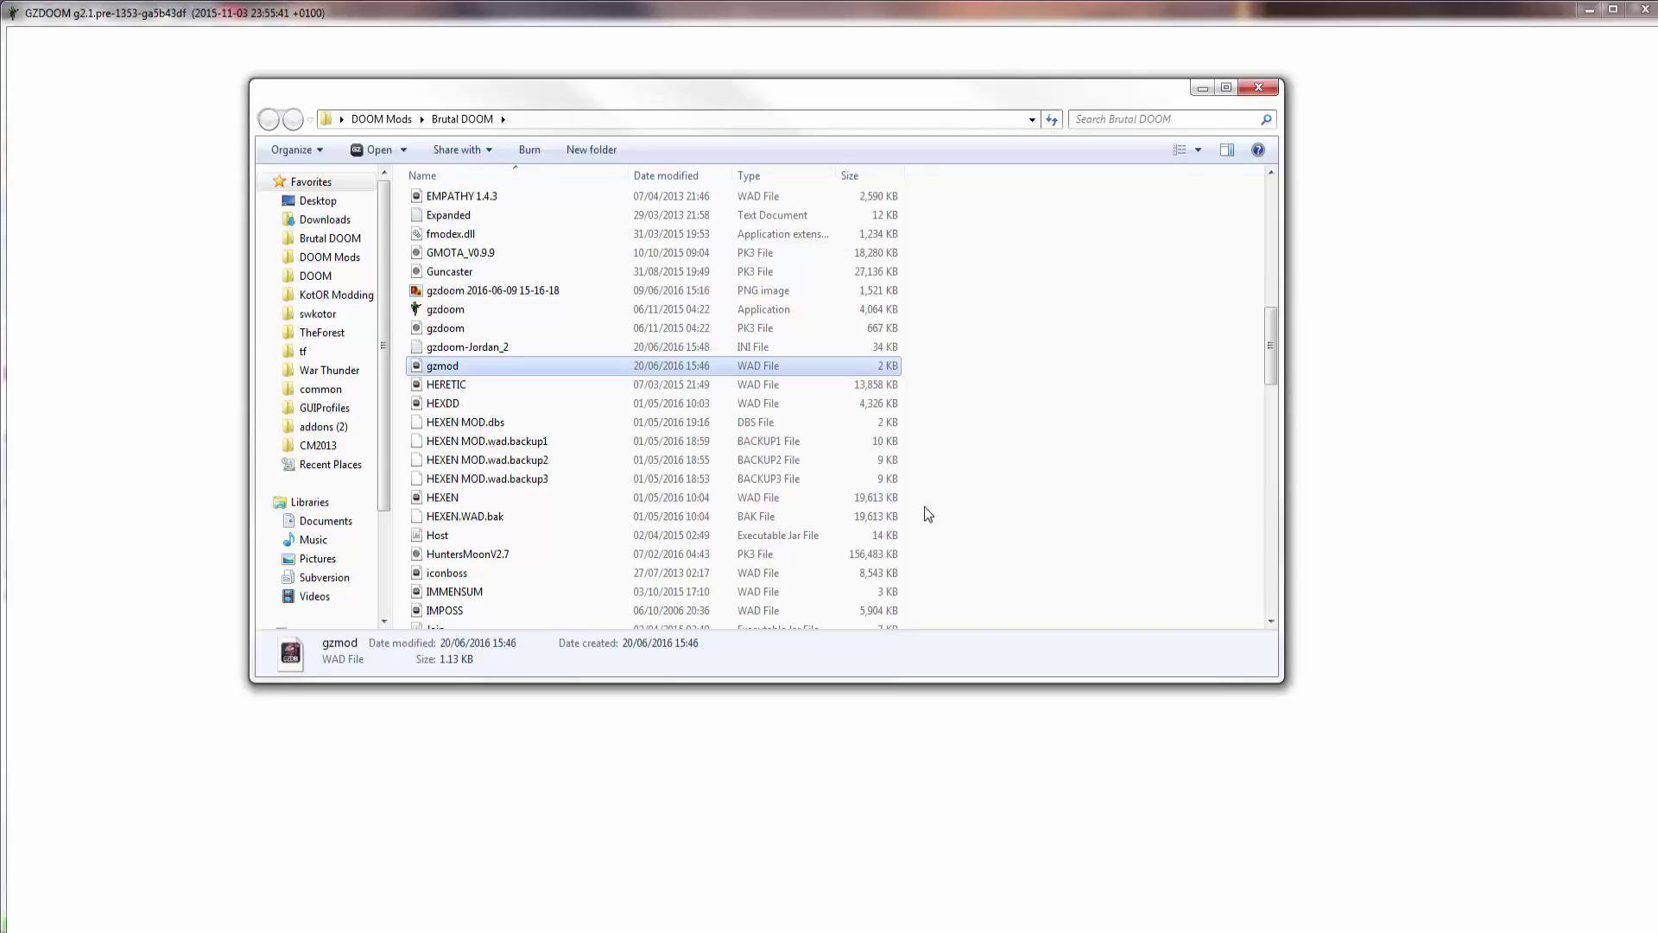